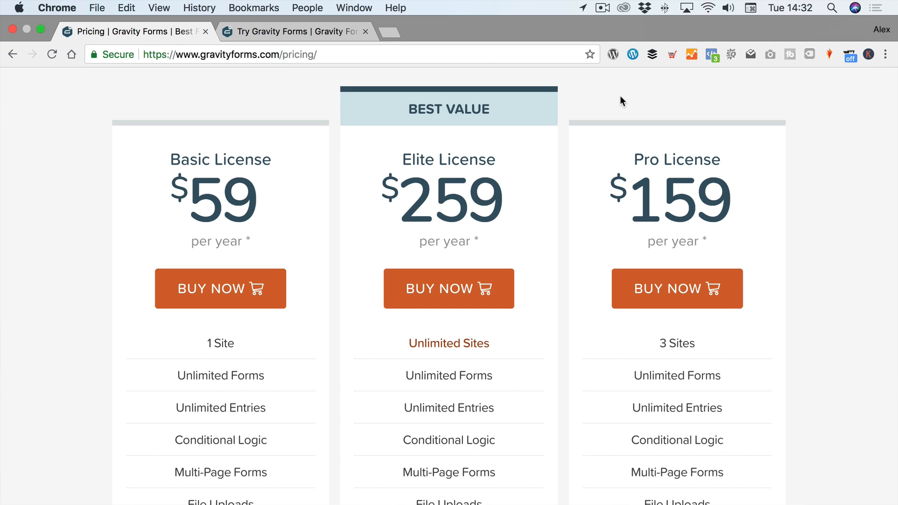
# - Open the Contact us form in Contact Form 7 and place the cursor in its template after the email field
pyautogui.scroll(-1, 620, 95)
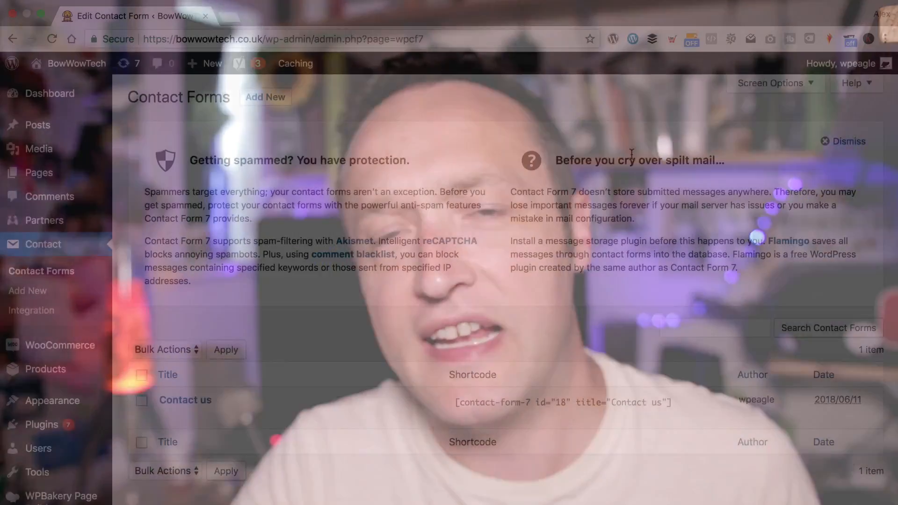
pyautogui.scroll(-1, 630, 155)
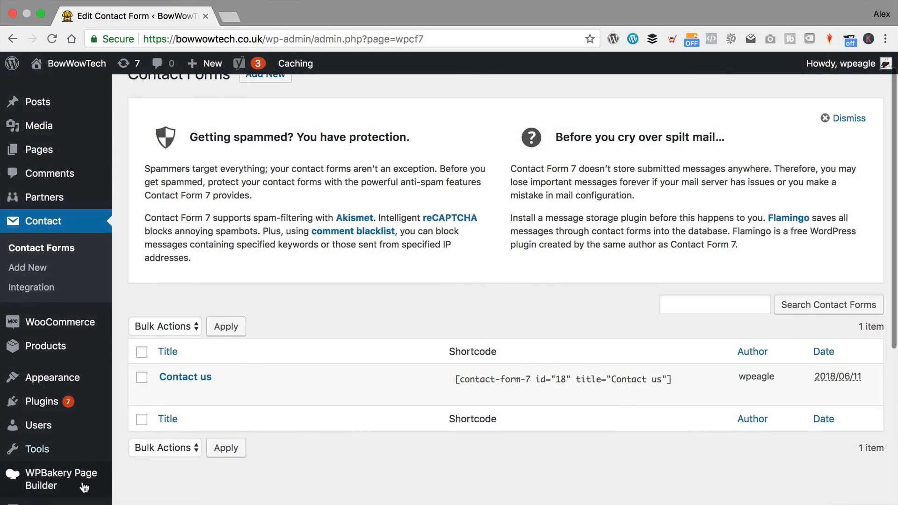
pyautogui.click(164, 395)
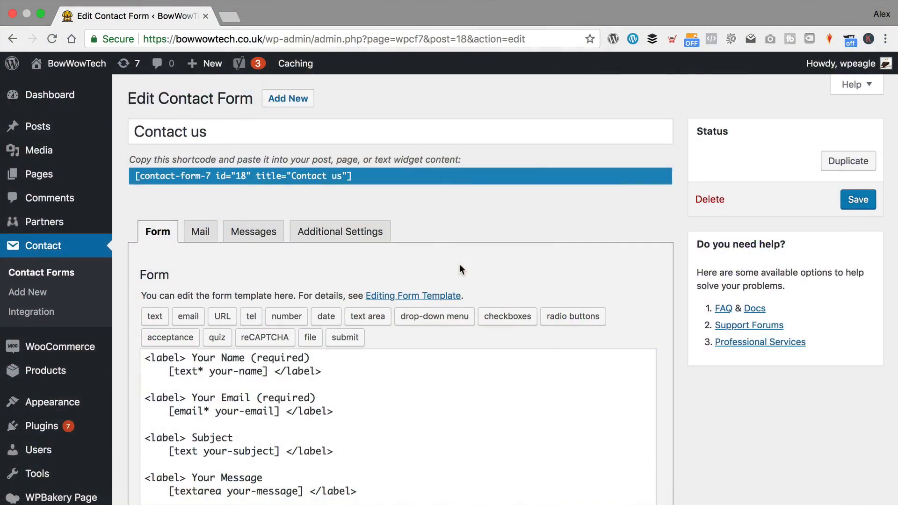
pyautogui.scroll(-2, 459, 264)
pyautogui.scroll(-1, 459, 265)
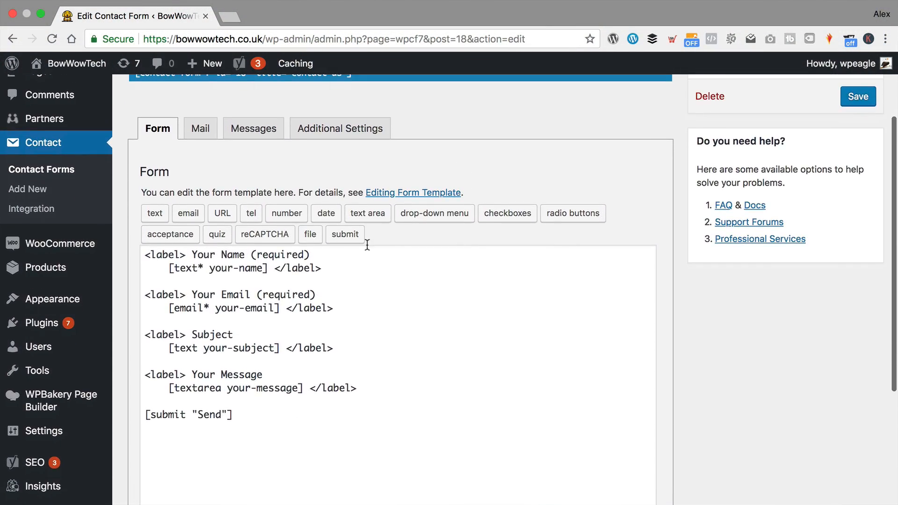
pyautogui.click(347, 304)
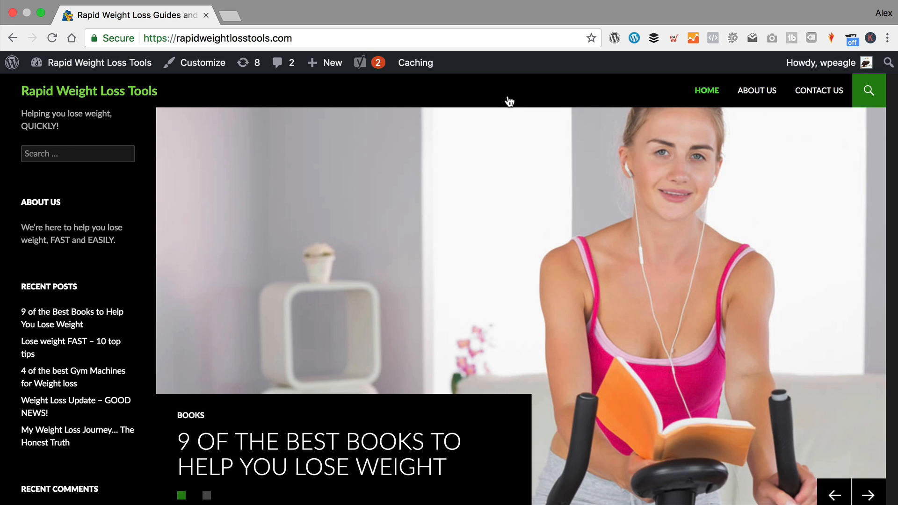
# - View the site's Contact Us page, then go to the Rapid Weight Loss Tools admin Dashboard
pyautogui.click(819, 90)
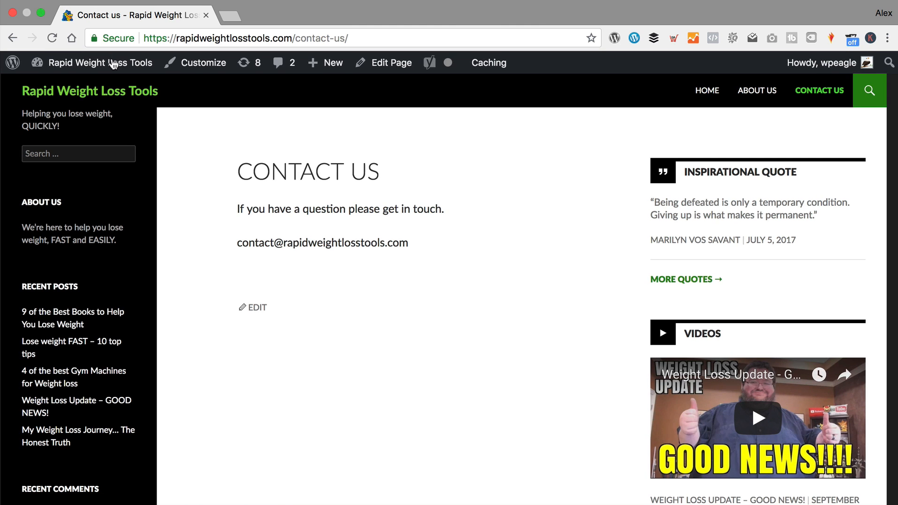
pyautogui.moveTo(112, 68)
pyautogui.click(63, 87)
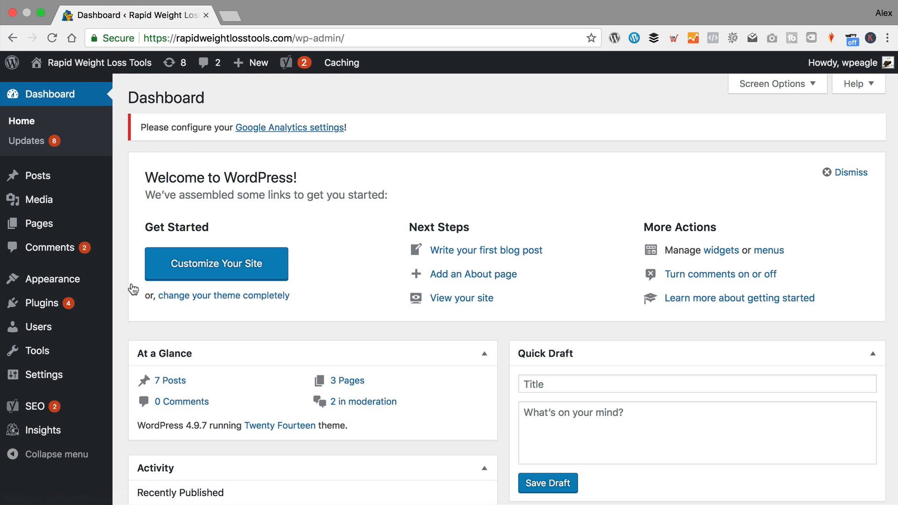
# - Search Add New Plugins for HappyForms, then install and activate it
pyautogui.moveTo(73, 308)
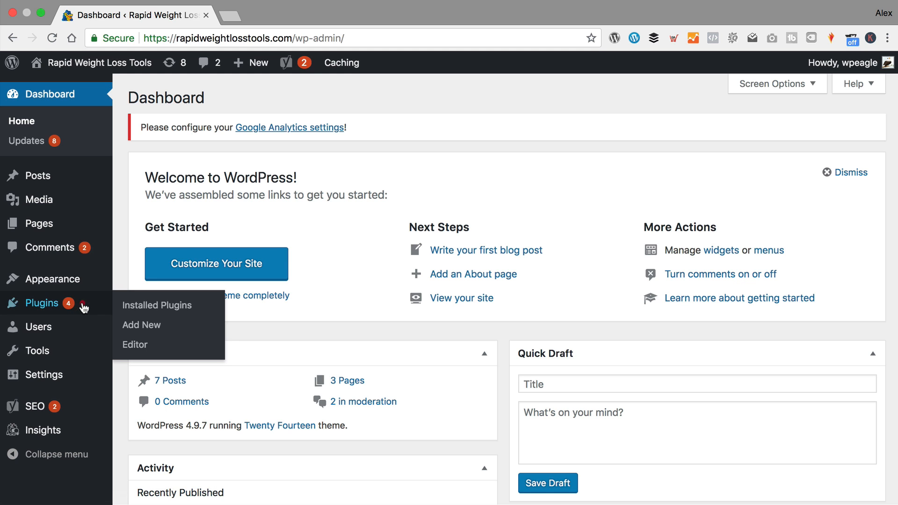
pyautogui.click(135, 325)
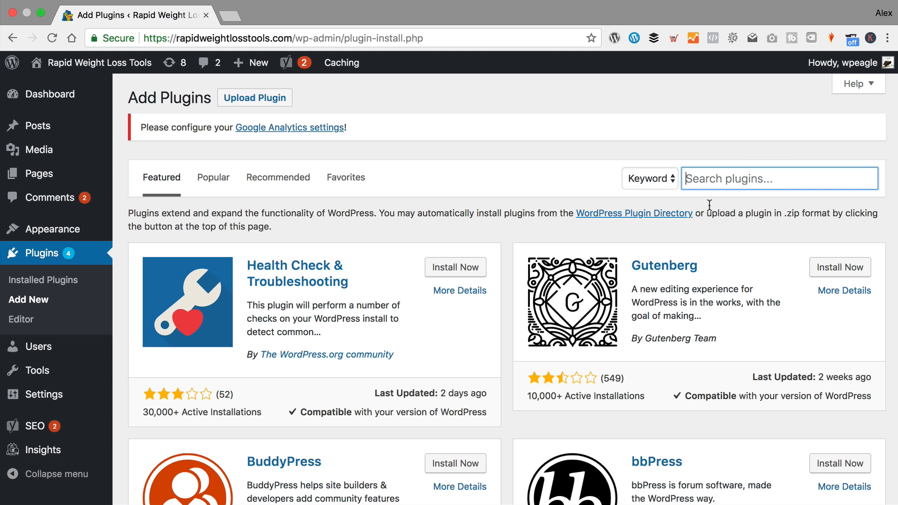
pyautogui.write('happyforms')
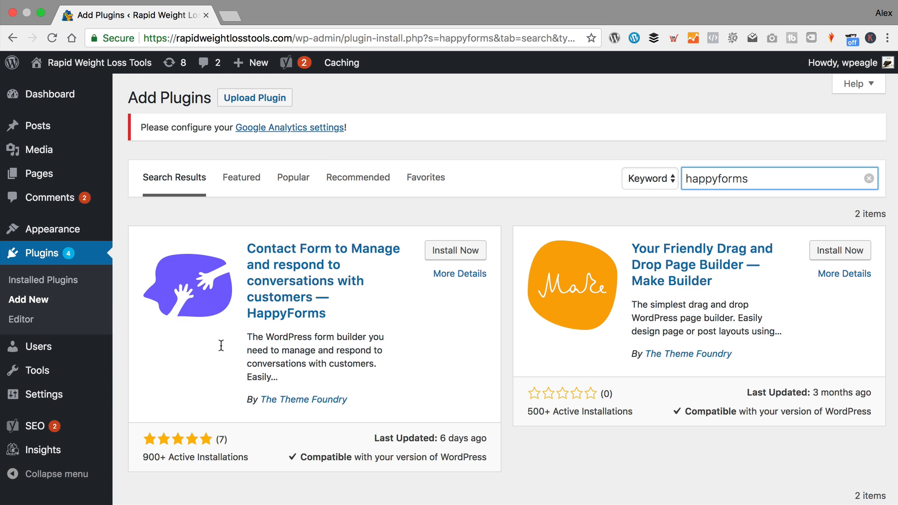
pyautogui.scroll(-1, 365, 373)
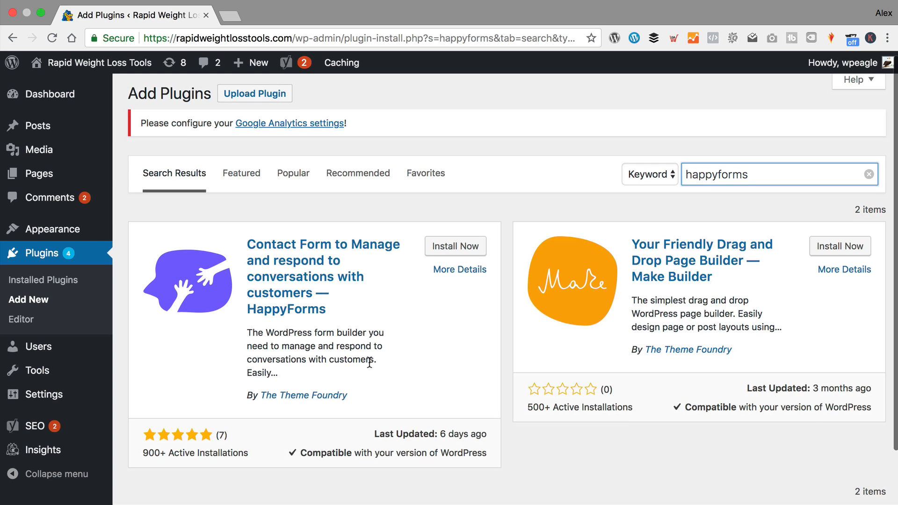
pyautogui.click(441, 253)
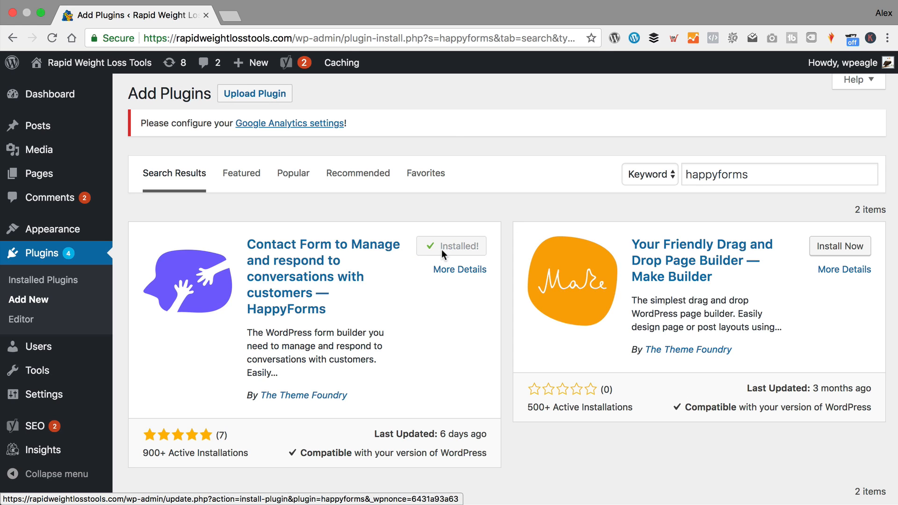
pyautogui.click(460, 246)
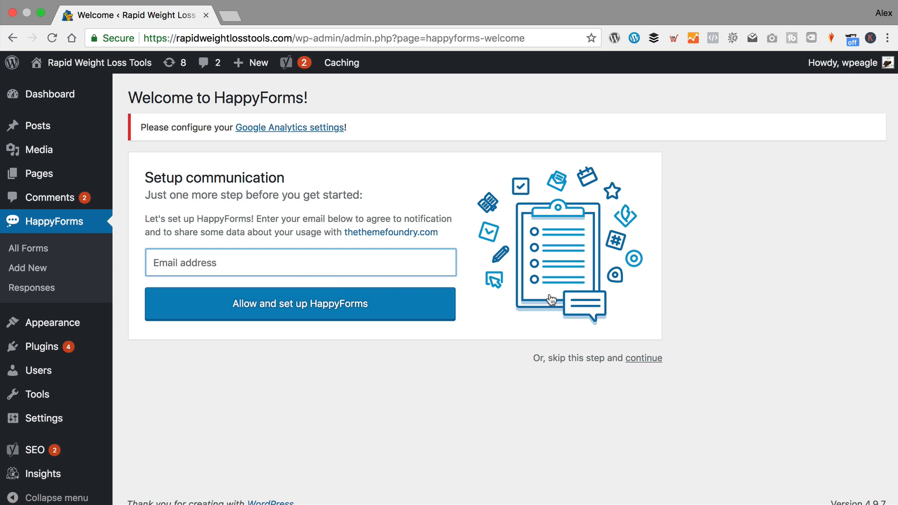
# - Skip the HappyForms e-mail setup and open the Sample Contact Form in the form builder
pyautogui.click(645, 359)
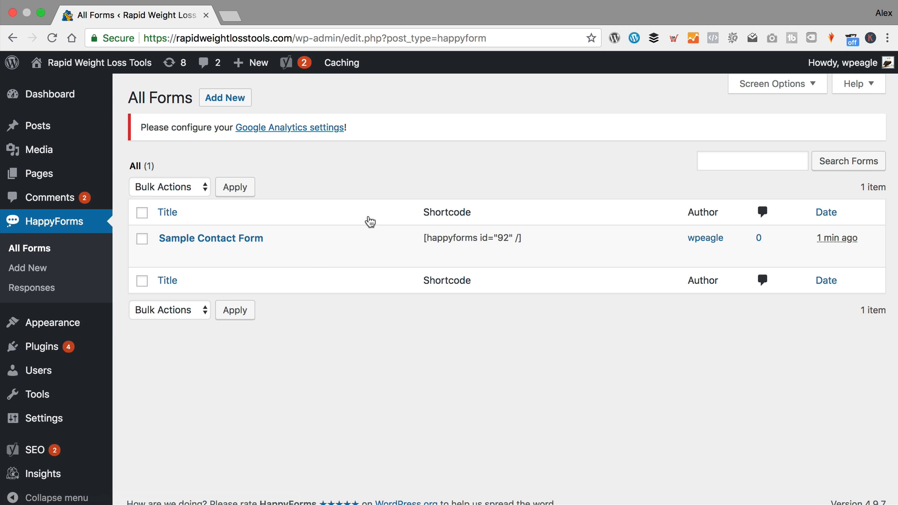
pyautogui.click(347, 219)
pyautogui.click(190, 239)
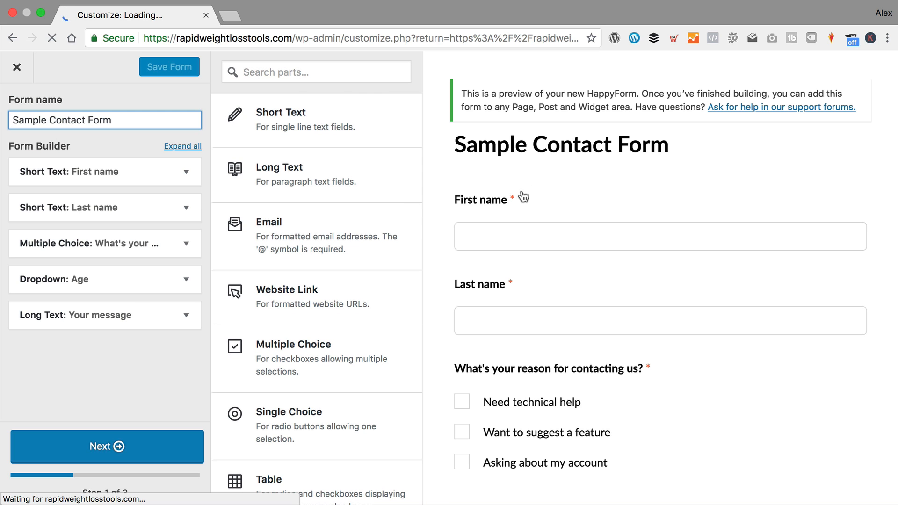
# - Look through the Sample Contact Form, close the builder, and move the form to the trash
pyautogui.scroll(-5, 526, 395)
pyautogui.scroll(5, 527, 396)
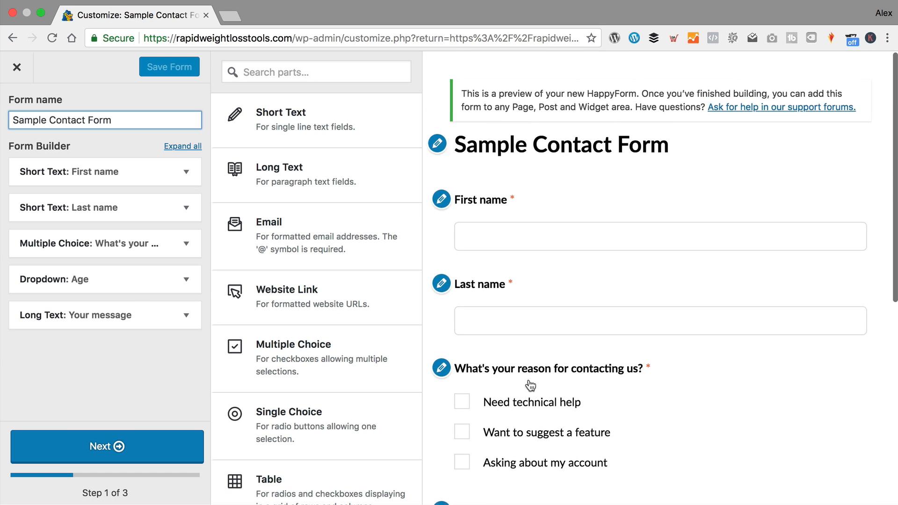
pyautogui.scroll(-6, 621, 253)
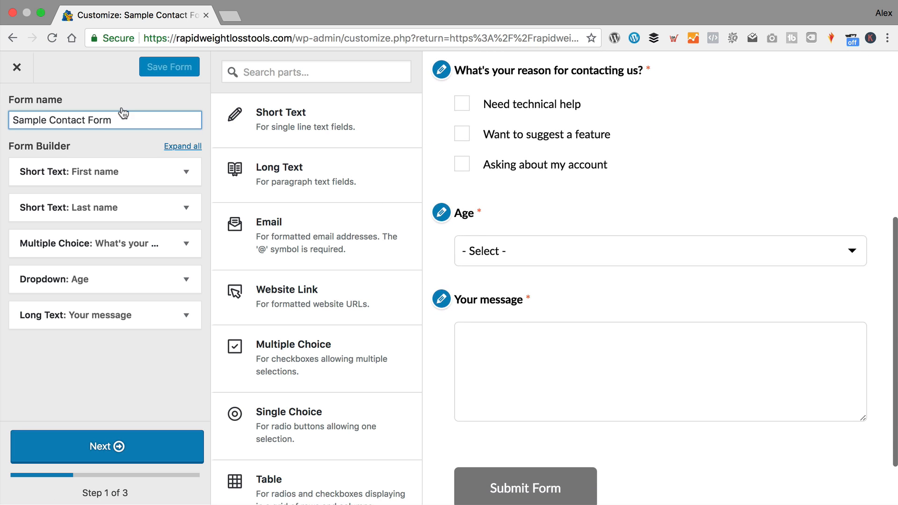
pyautogui.click(17, 67)
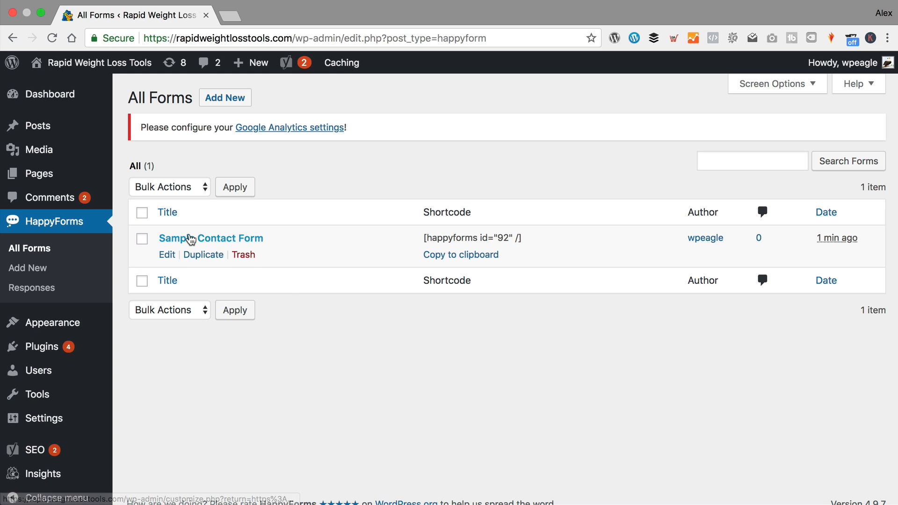
pyautogui.click(244, 255)
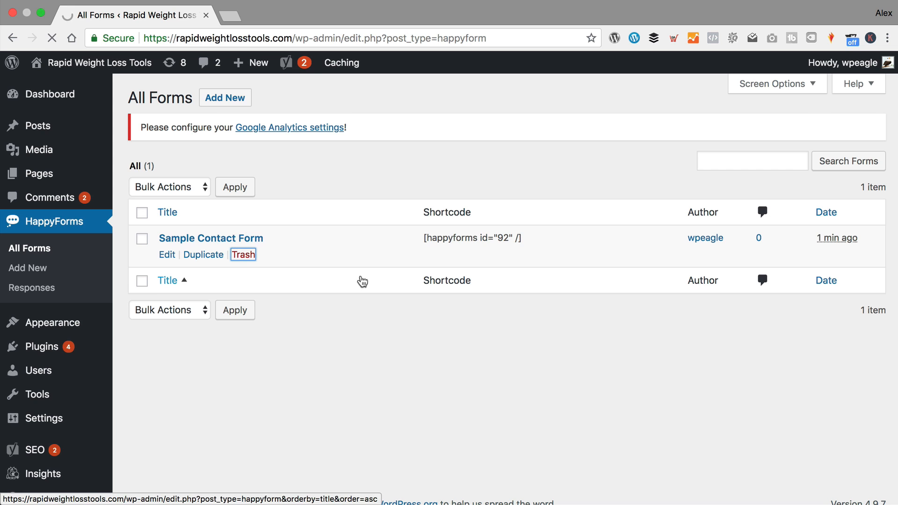
pyautogui.click(225, 97)
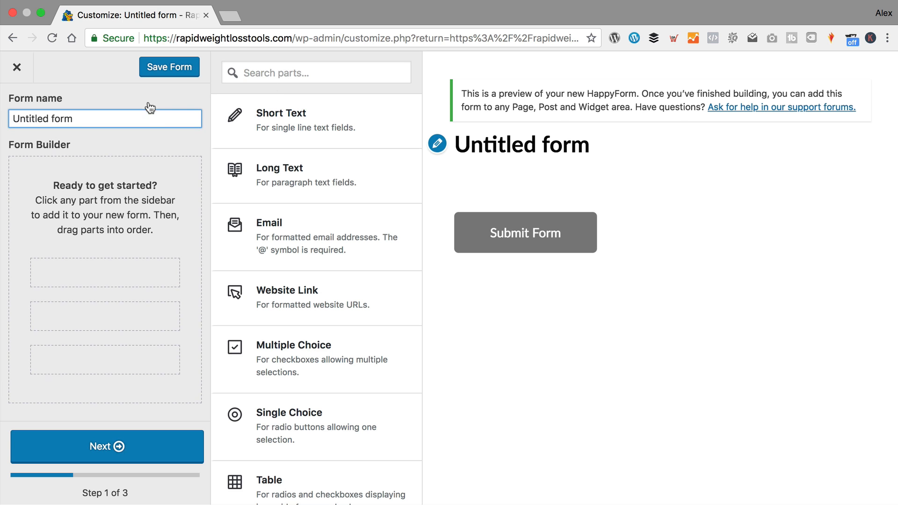
pyautogui.tripleClick(112, 121)
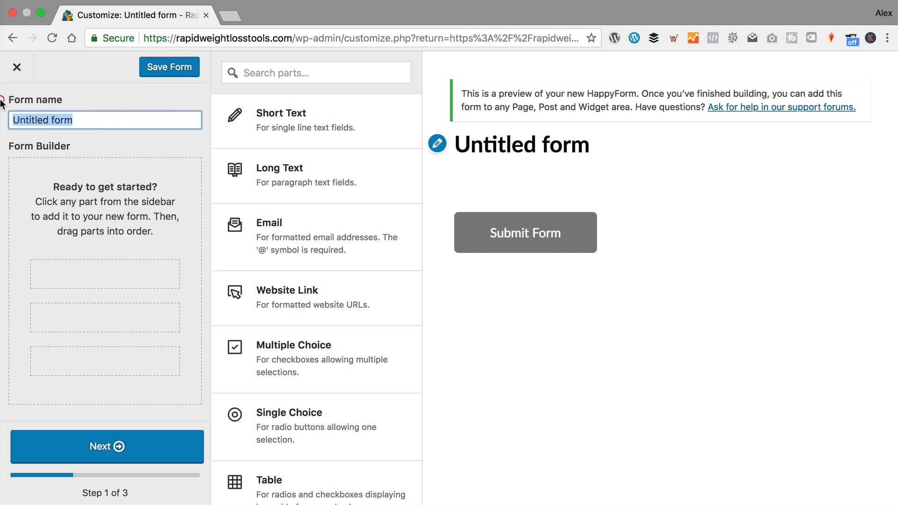
pyautogui.write('Contact iu')
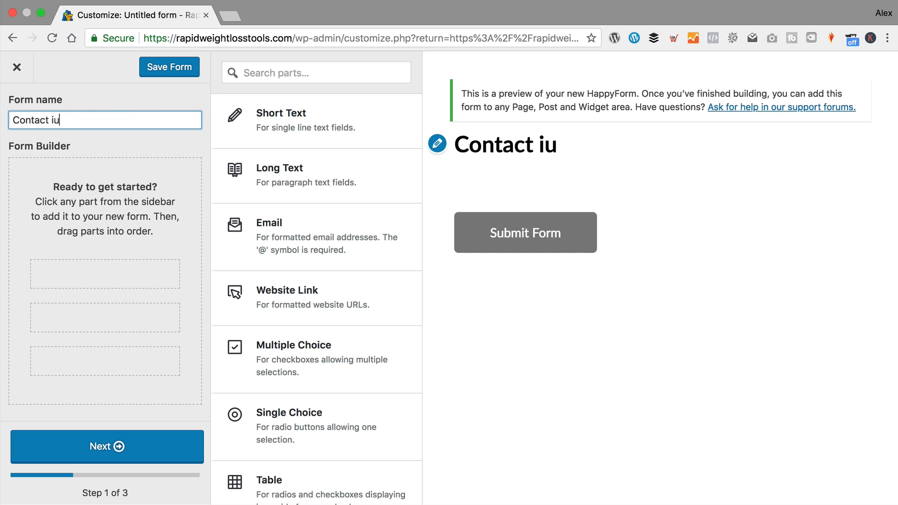
pyautogui.press('BackSpace')
pyautogui.press('BackSpace')
pyautogui.write('us')
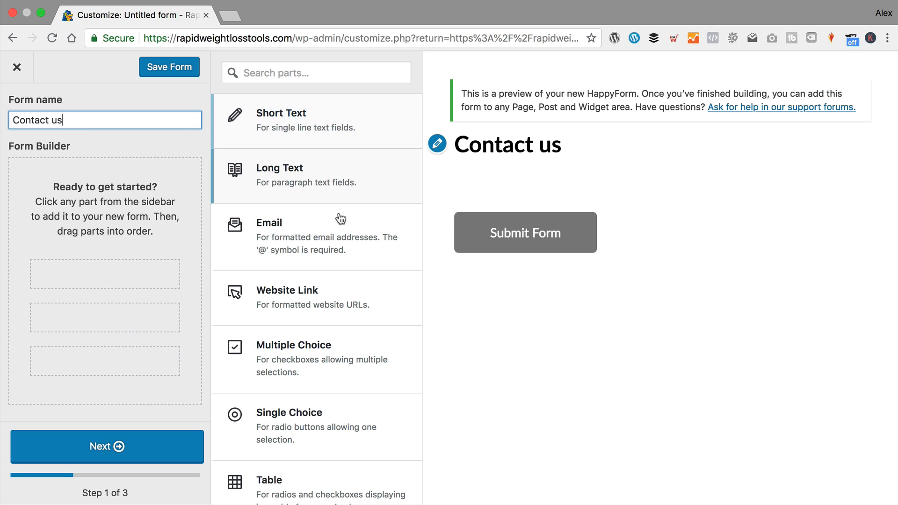
pyautogui.scroll(-2, 331, 124)
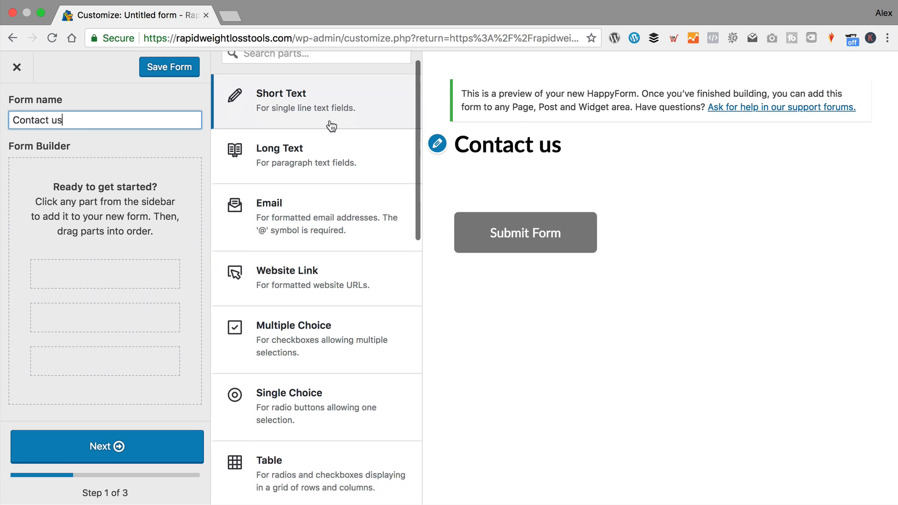
pyautogui.scroll(2, 332, 125)
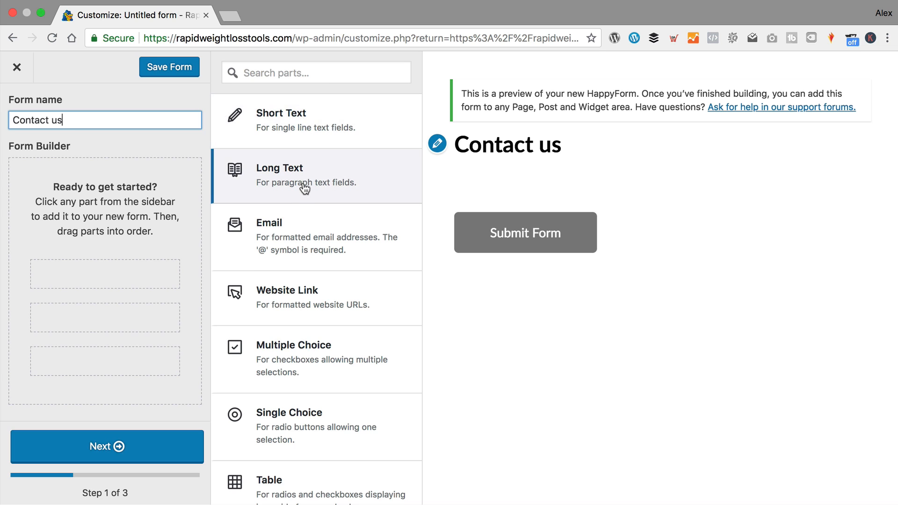
pyautogui.scroll(-1, 304, 189)
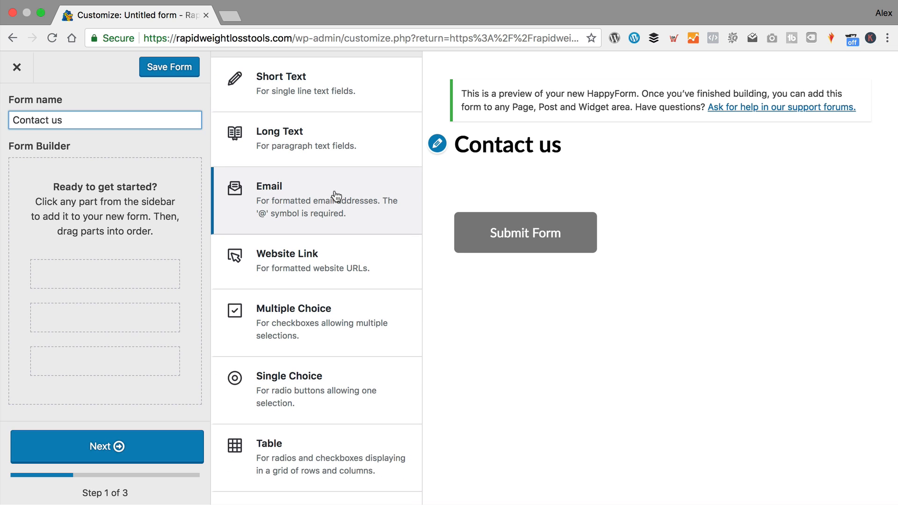
pyautogui.scroll(-1, 337, 258)
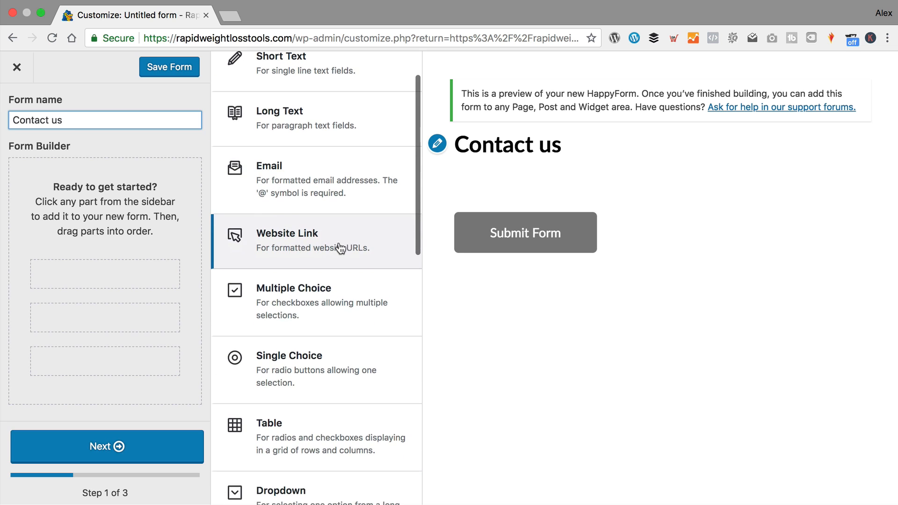
pyautogui.scroll(-2, 324, 296)
pyautogui.scroll(-1, 332, 285)
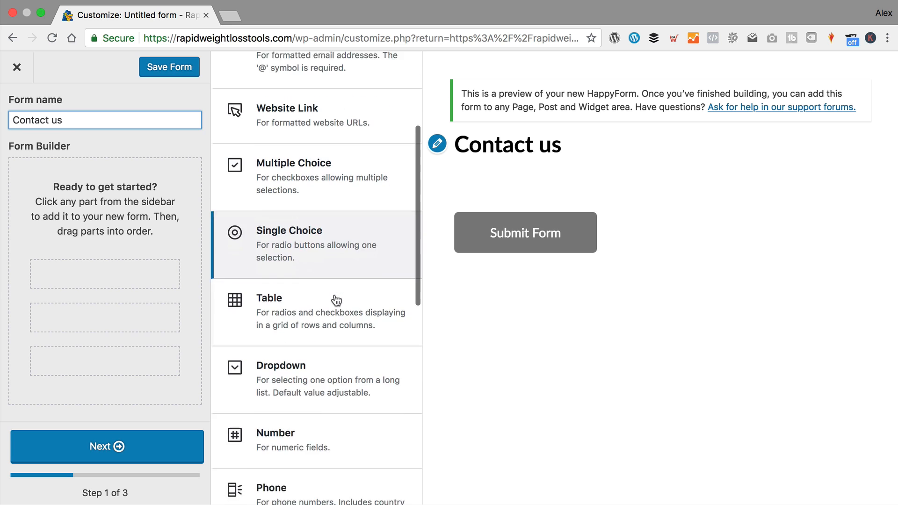
pyautogui.scroll(-1, 311, 295)
pyautogui.scroll(-3, 315, 363)
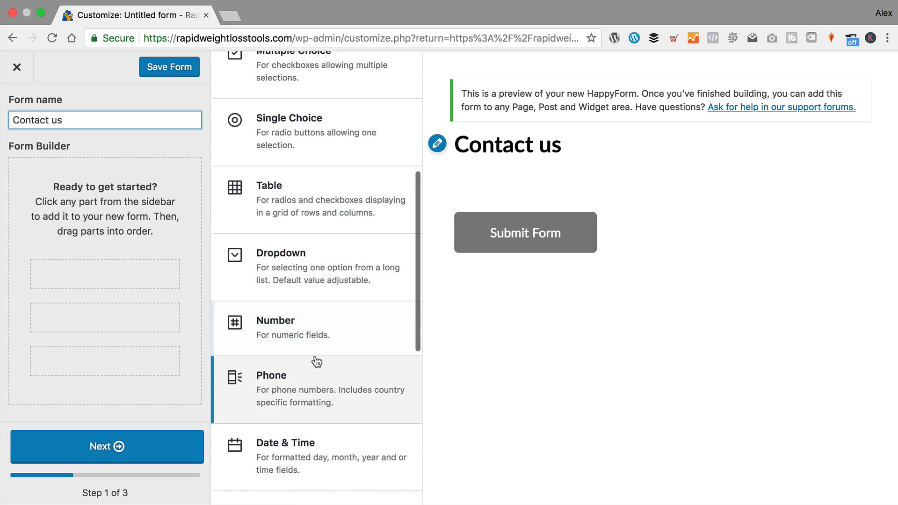
pyautogui.scroll(-3, 337, 337)
pyautogui.scroll(-2, 329, 265)
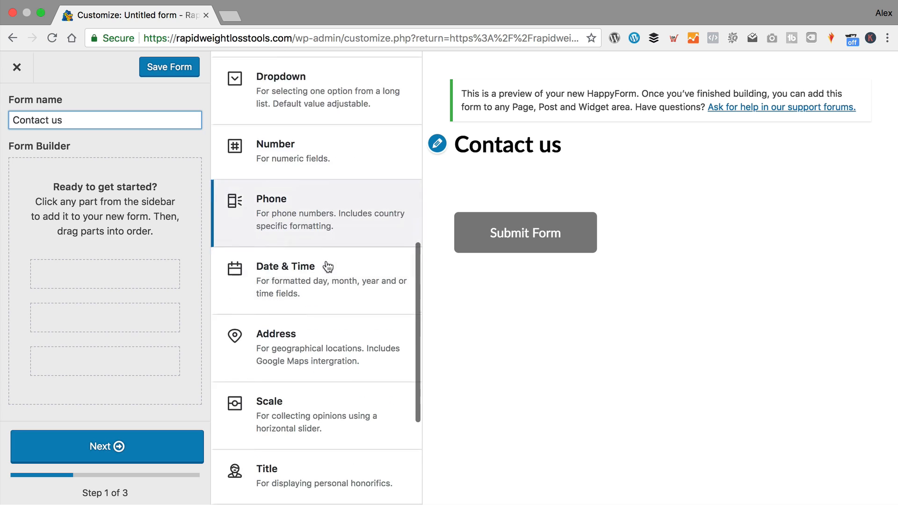
pyautogui.scroll(-3, 328, 267)
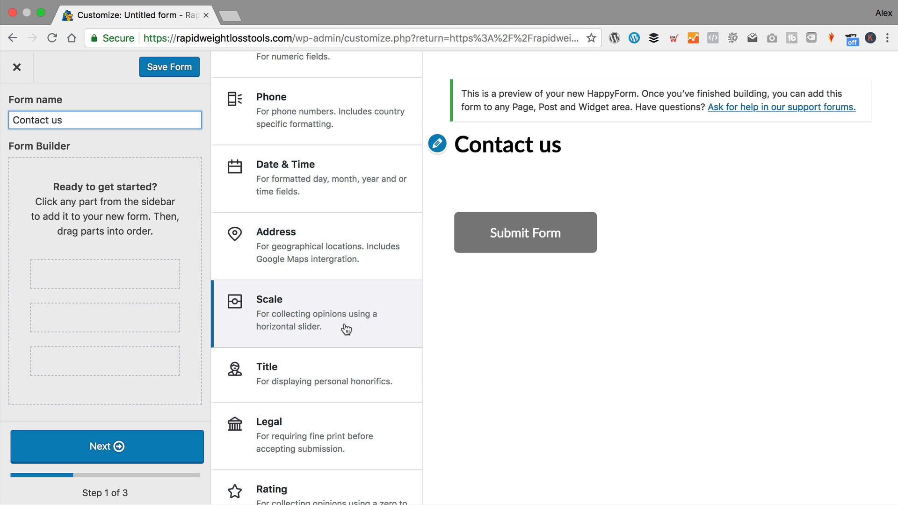
pyautogui.scroll(-1, 355, 323)
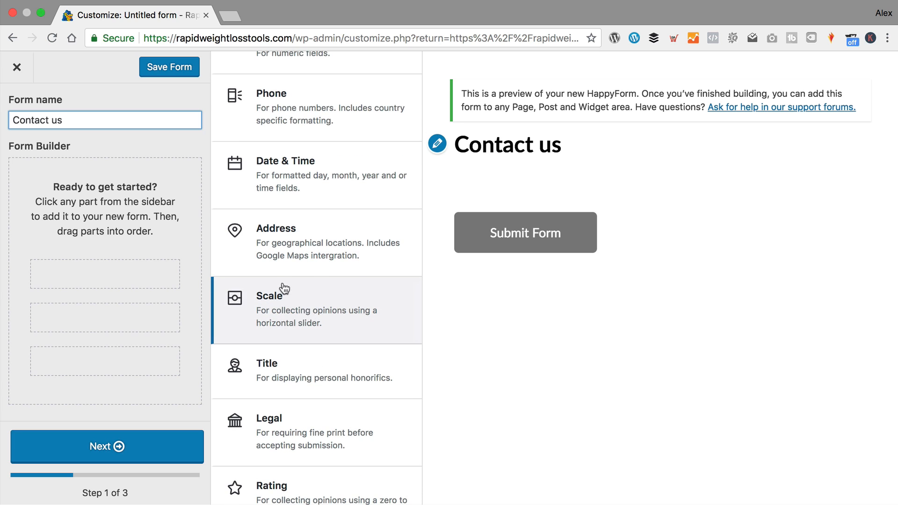
pyautogui.scroll(-2, 293, 295)
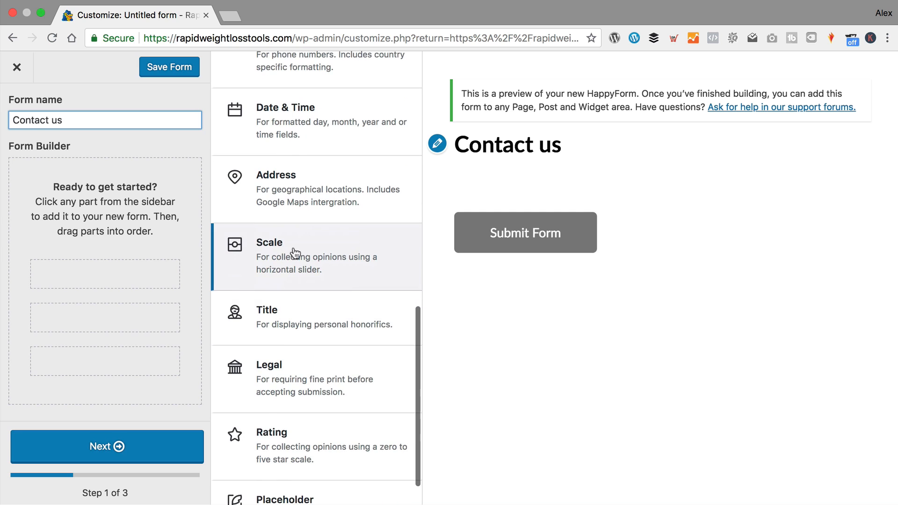
pyautogui.scroll(-2, 307, 256)
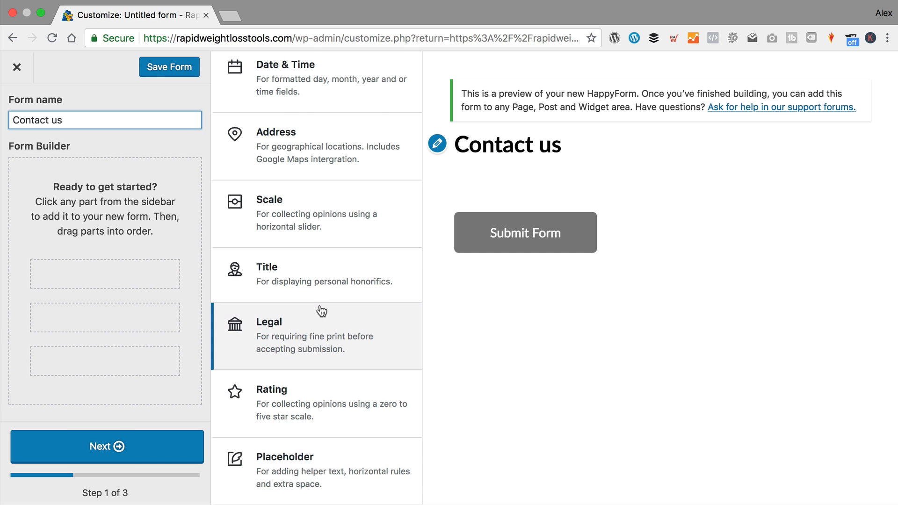
pyautogui.scroll(10, 321, 311)
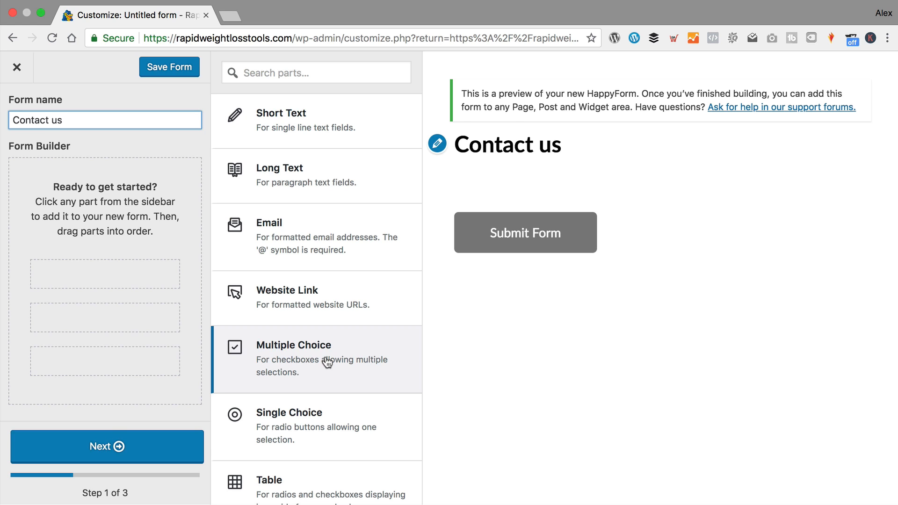
# - Add a Short Text field titled 'First Name' to the form
pyautogui.click(421, 101)
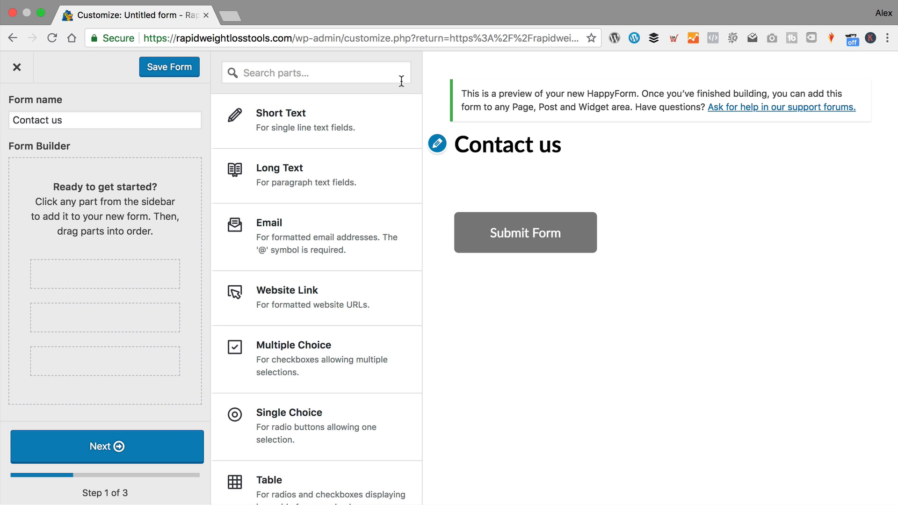
pyautogui.click(296, 119)
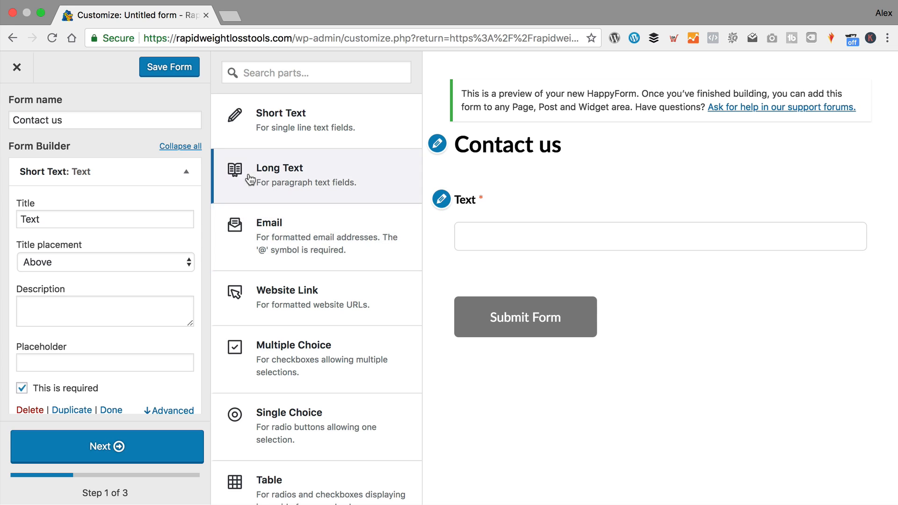
pyautogui.moveTo(68, 219); pyautogui.dragTo(14, 219)
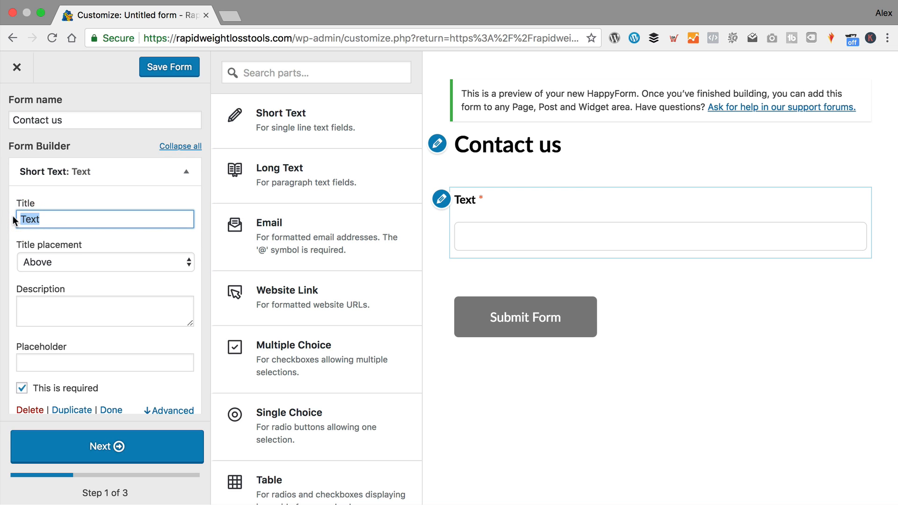
pyautogui.write('First Name')
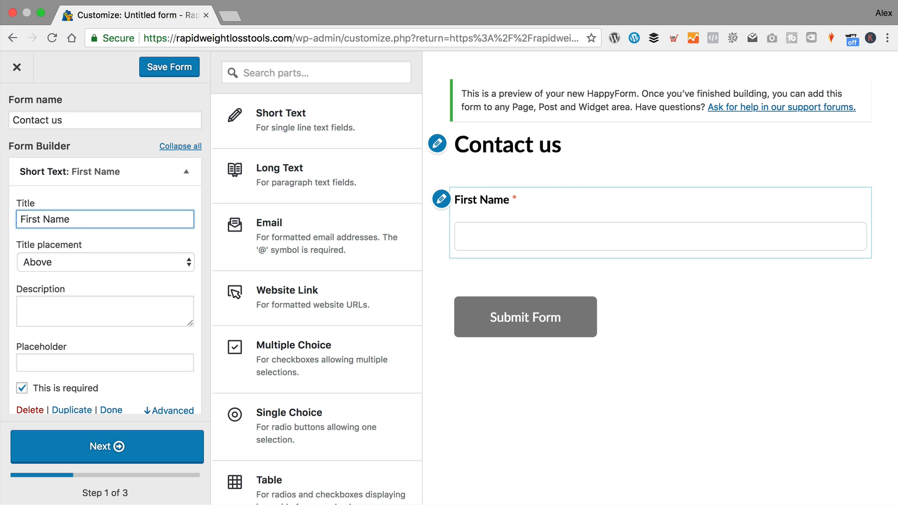
# - Try the First Name title placements Left, Below and Placeholder, then settle on Above
pyautogui.click(100, 262)
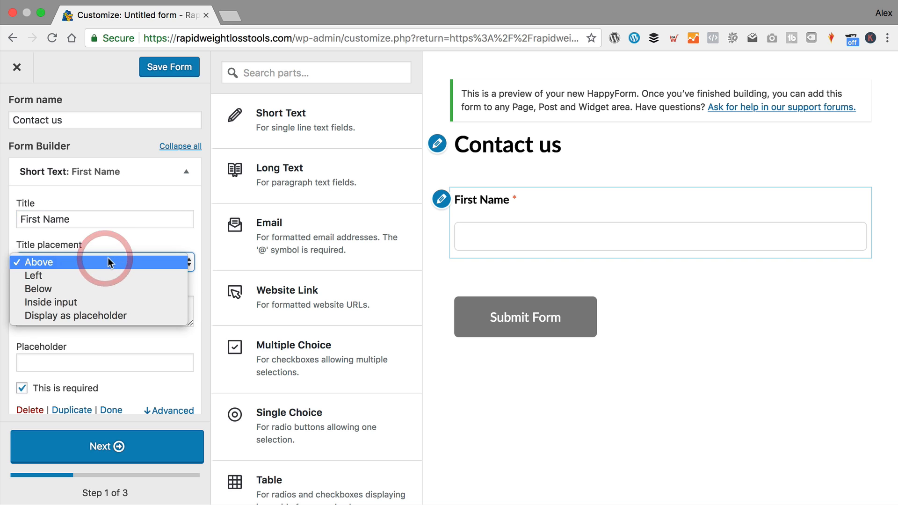
pyautogui.click(100, 275)
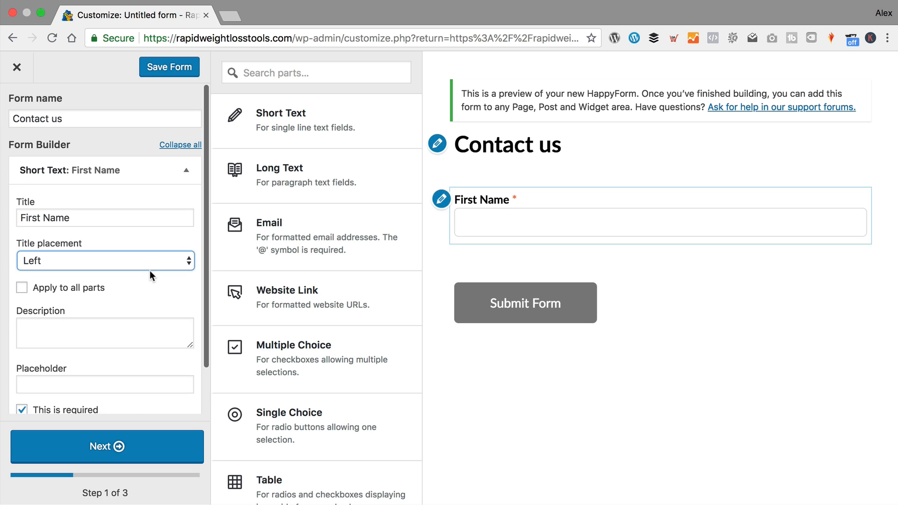
pyautogui.click(149, 261)
pyautogui.click(132, 275)
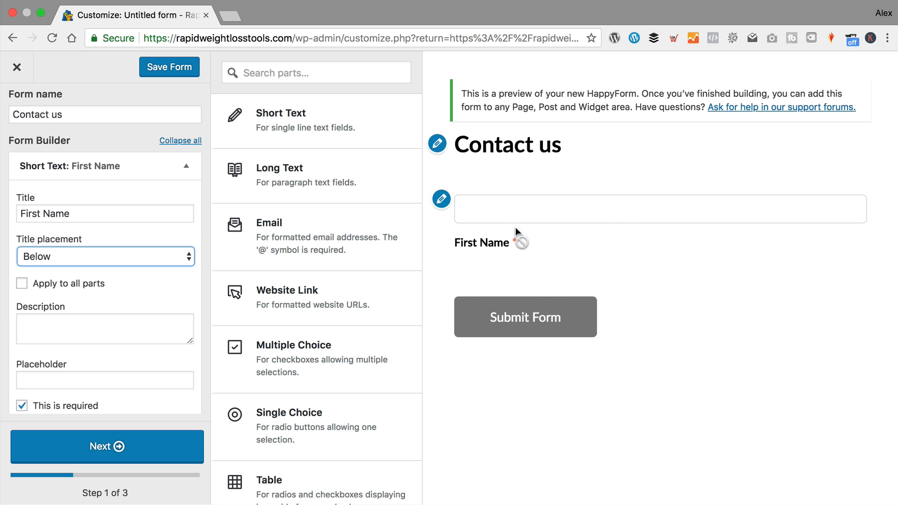
pyautogui.click(103, 257)
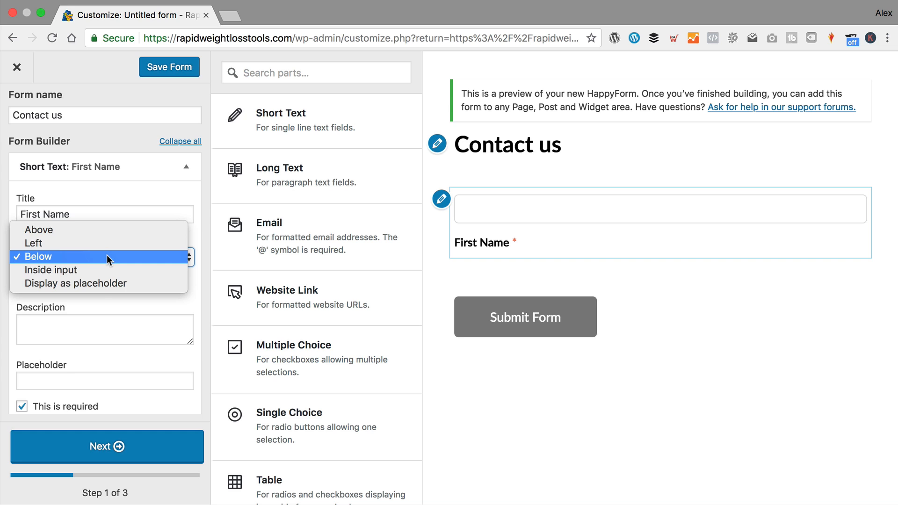
pyautogui.click(107, 283)
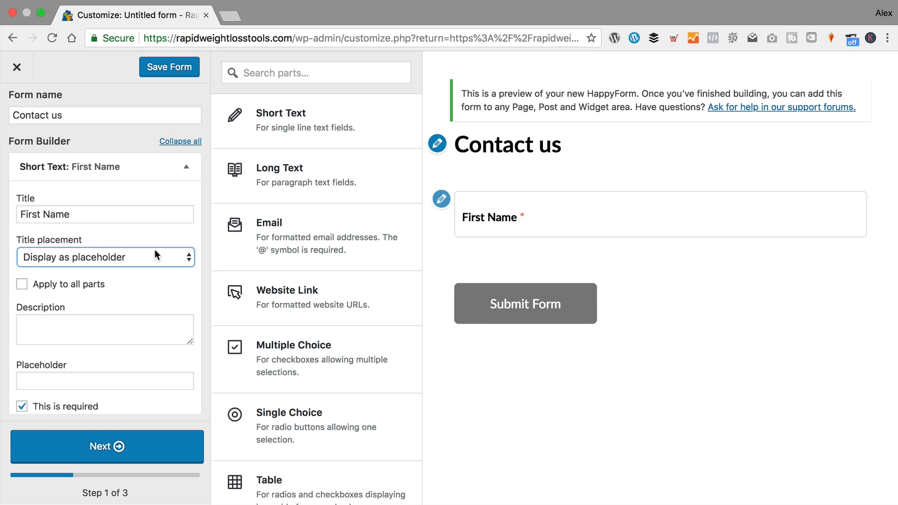
pyautogui.click(138, 257)
pyautogui.click(97, 203)
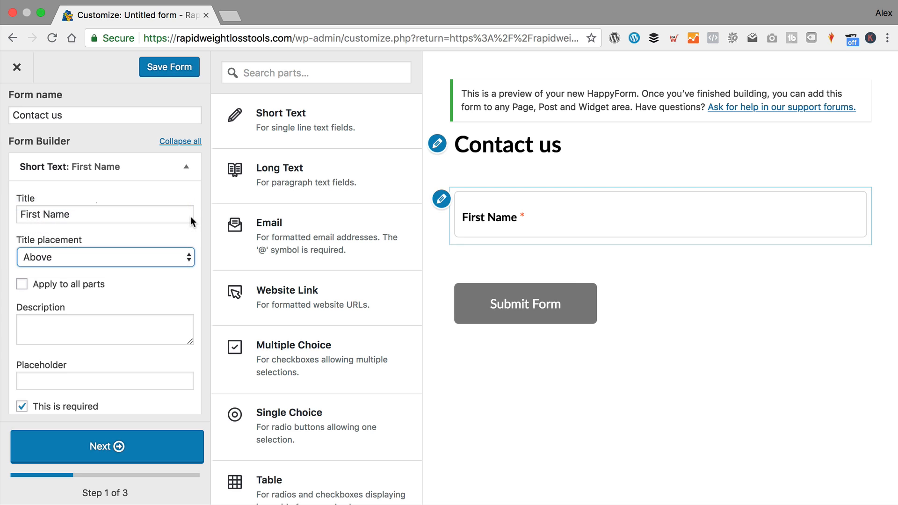
pyautogui.scroll(-1, 187, 220)
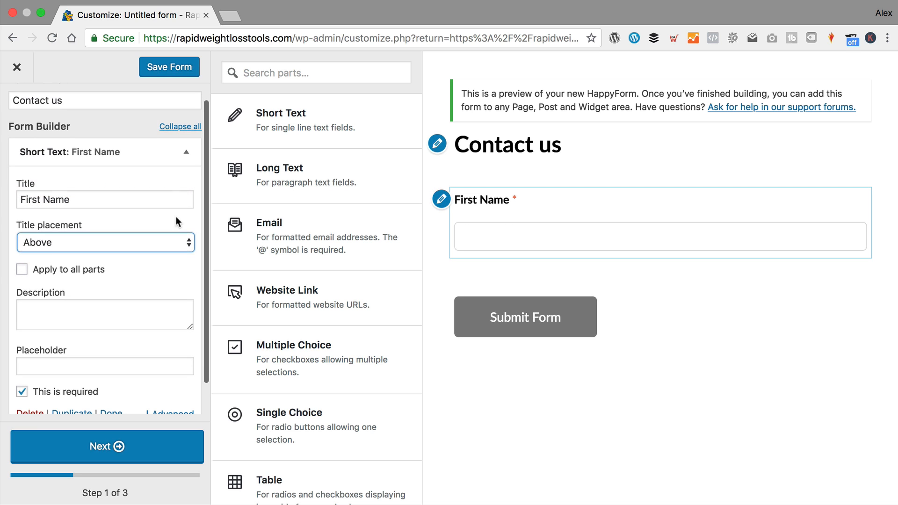
# - Give First Name the description 'Enter your first name', shown as a tooltip
pyautogui.click(102, 301)
pyautogui.write('E')
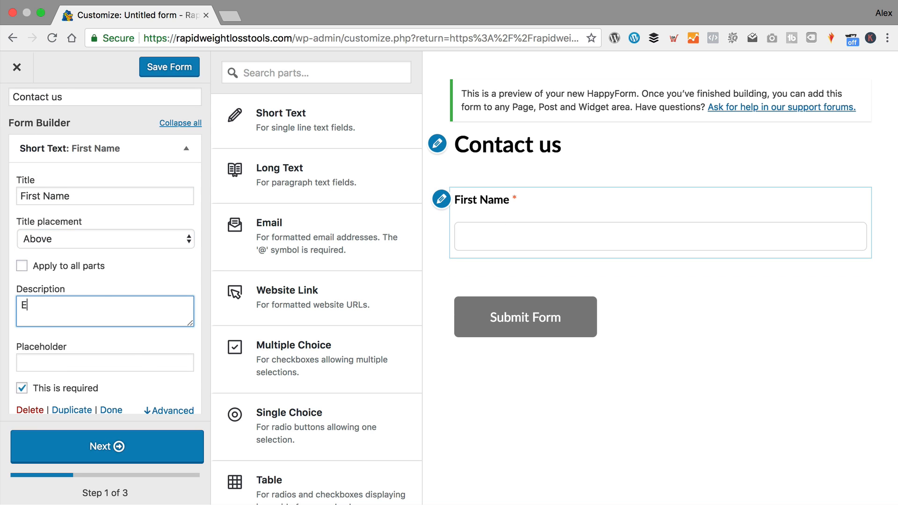
pyautogui.write('nter your firs')
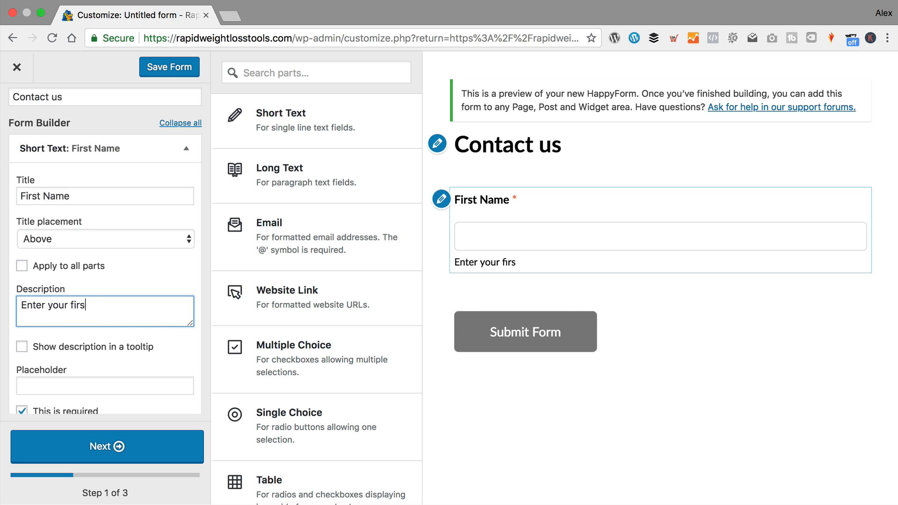
pyautogui.write('t name')
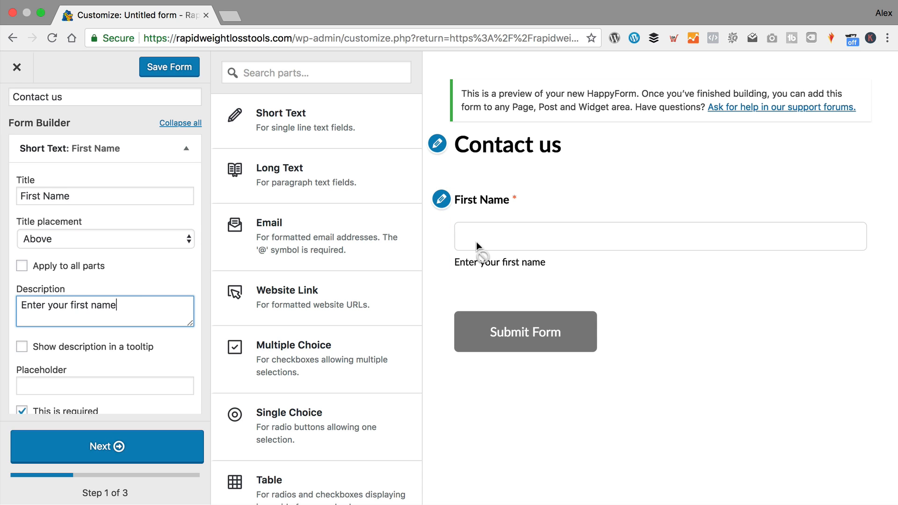
pyautogui.scroll(-2, 80, 240)
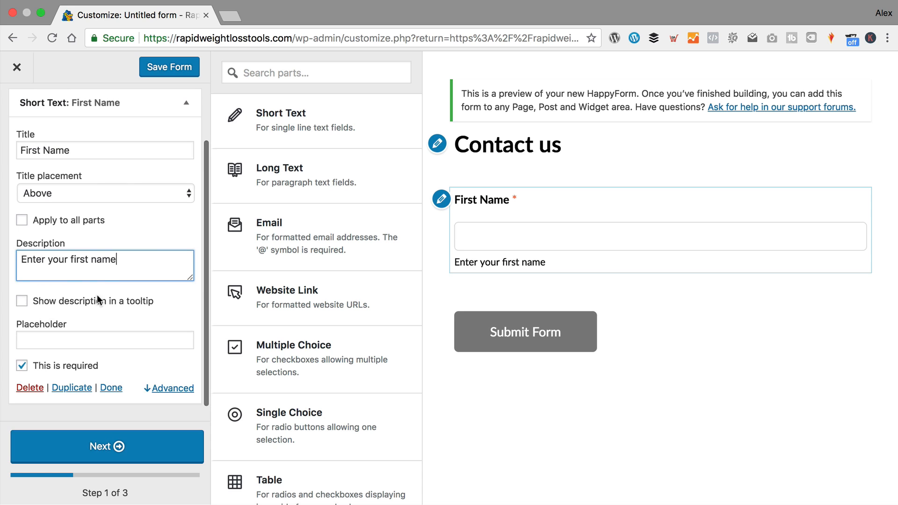
pyautogui.click(21, 302)
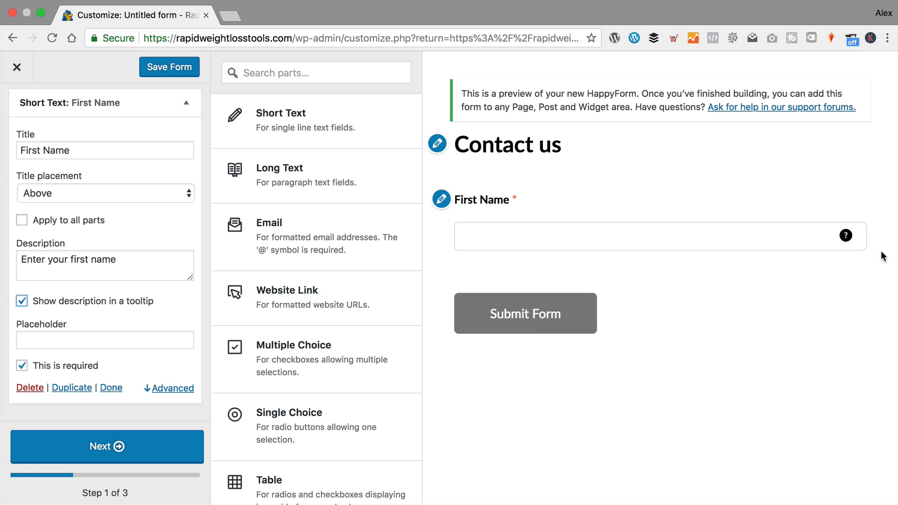
# - Set the First Name placeholder to 'Enter your first name'
pyautogui.moveTo(846, 238)
pyautogui.scroll(-1, 123, 241)
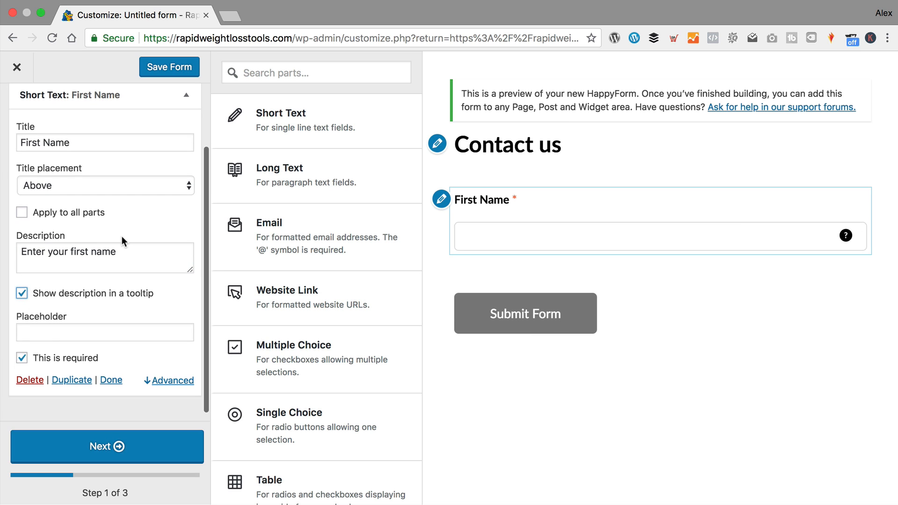
pyautogui.click(122, 246)
pyautogui.click(65, 332)
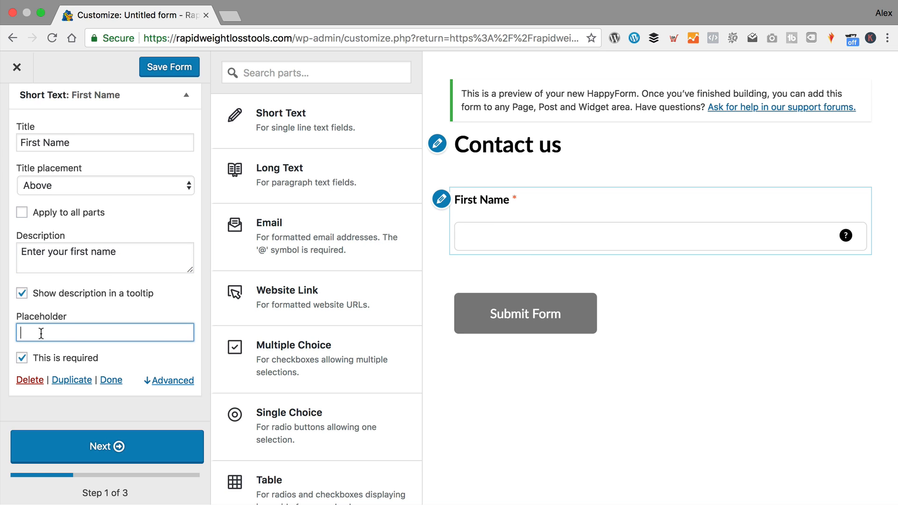
pyautogui.write('Enter your first name')
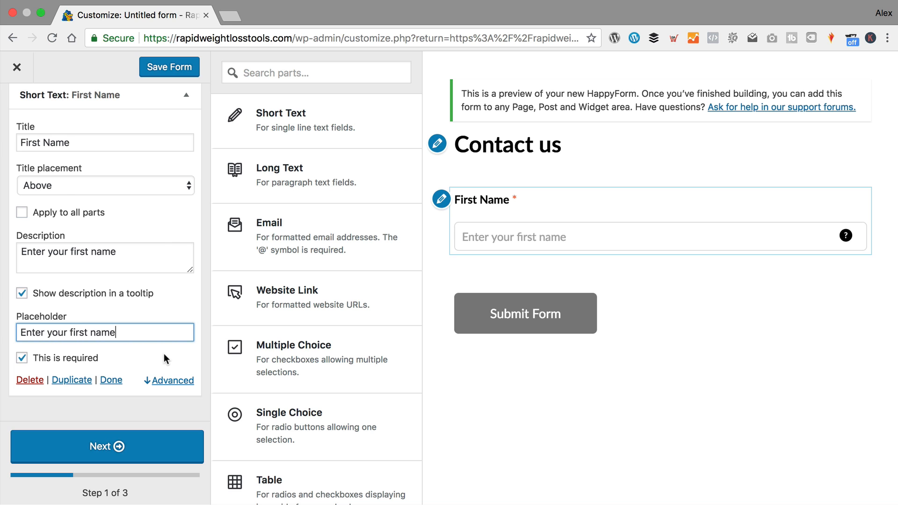
pyautogui.click(166, 380)
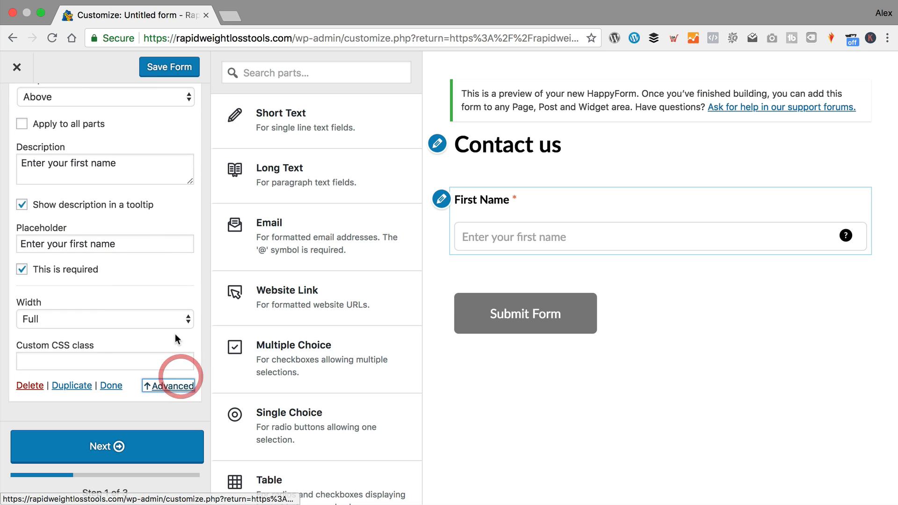
# - Check the First Name Width options and keep the width at Full
pyautogui.click(142, 312)
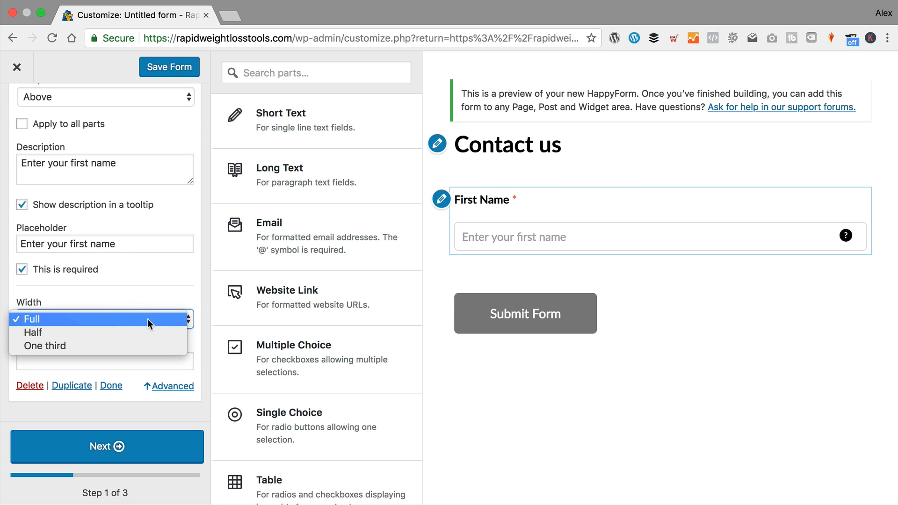
pyautogui.click(147, 290)
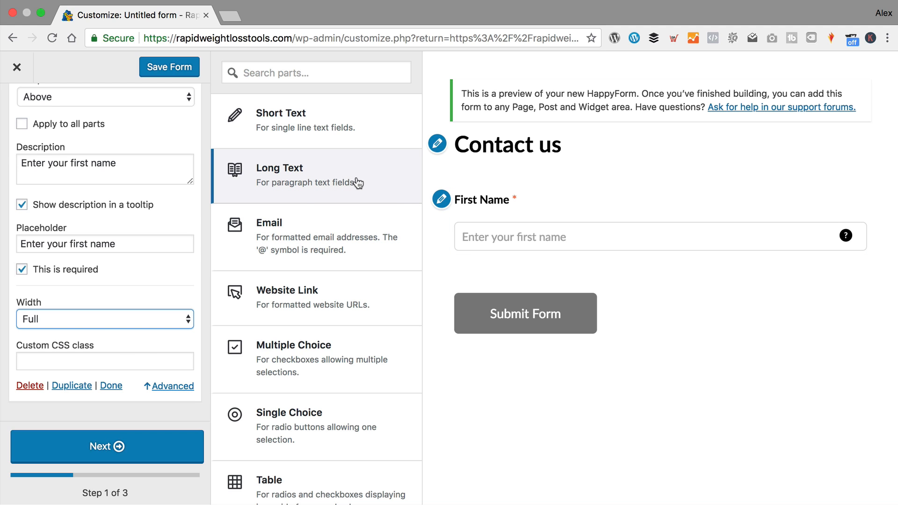
# - Add a second Short Text field, remove the accidental duplicate, and title it 'Last Name'
pyautogui.moveTo(320, 113)
pyautogui.mouseDown()
pyautogui.moveTo(426, 131)
pyautogui.moveTo(317, 124)
pyautogui.mouseUp()
pyautogui.click(316, 123)
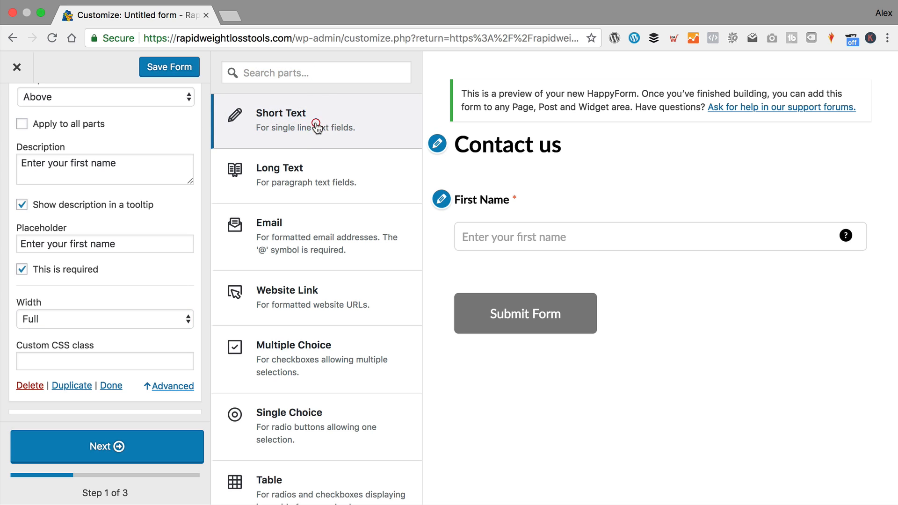
pyautogui.click(316, 123)
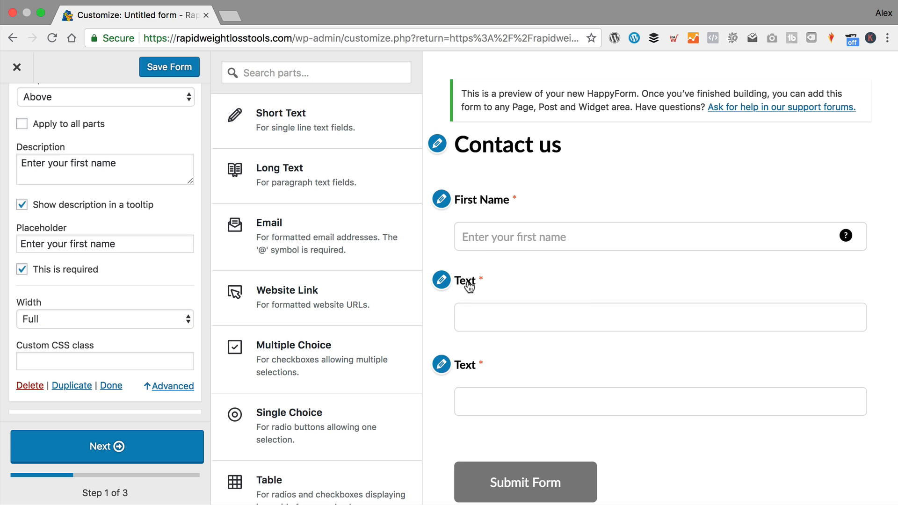
pyautogui.click(442, 280)
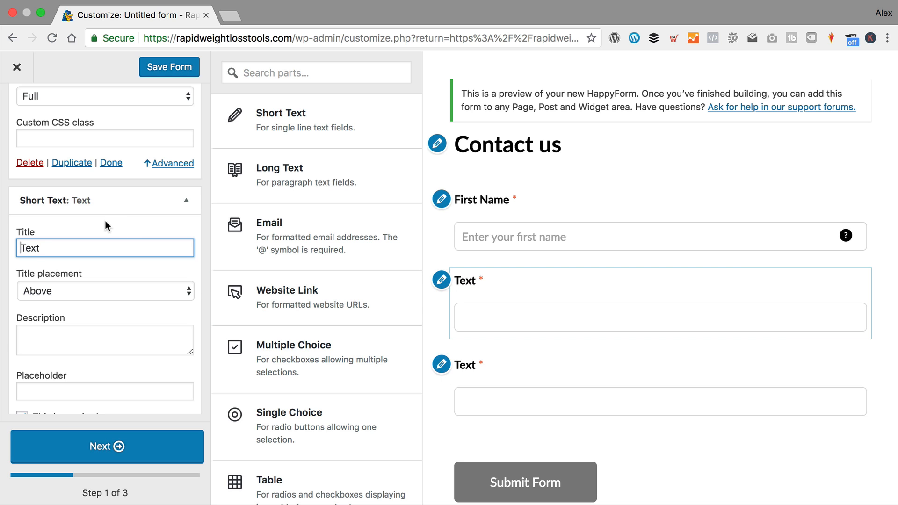
pyautogui.scroll(-7, 96, 220)
pyautogui.click(26, 380)
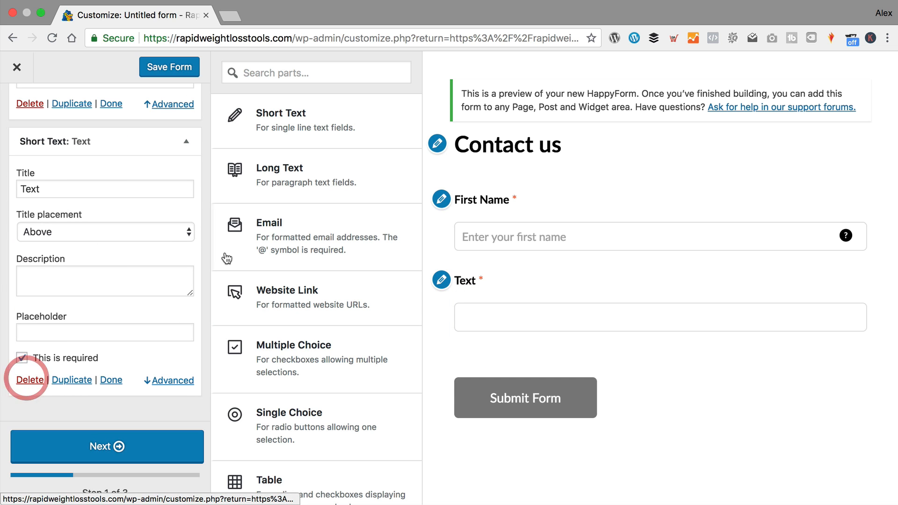
pyautogui.click(445, 283)
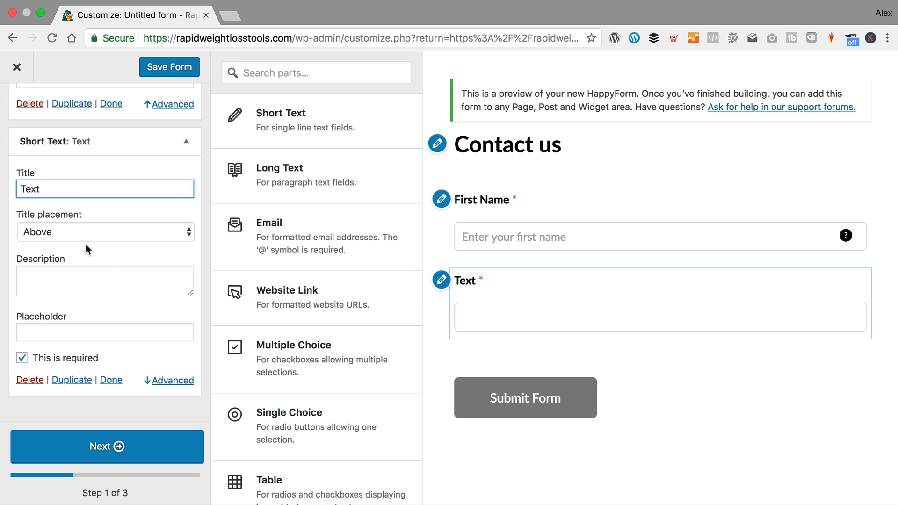
pyautogui.moveTo(70, 183); pyautogui.dragTo(2, 189)
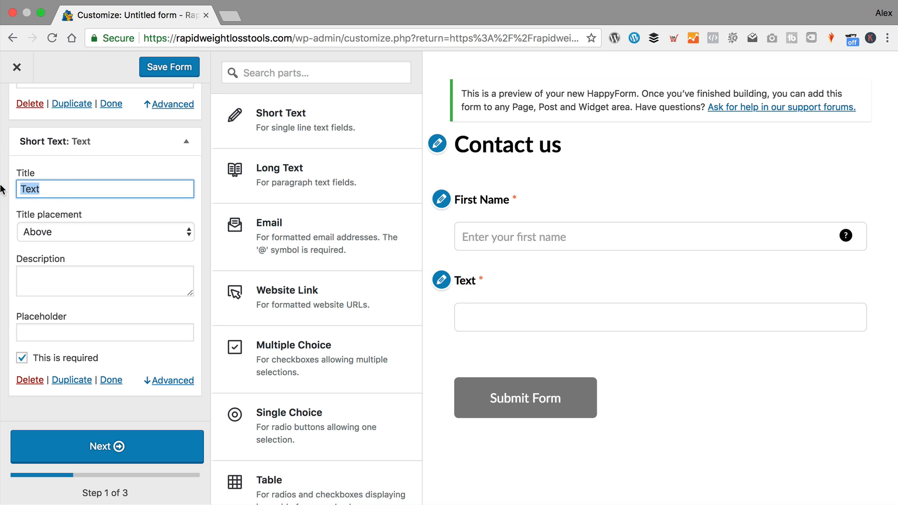
pyautogui.write('Last N')
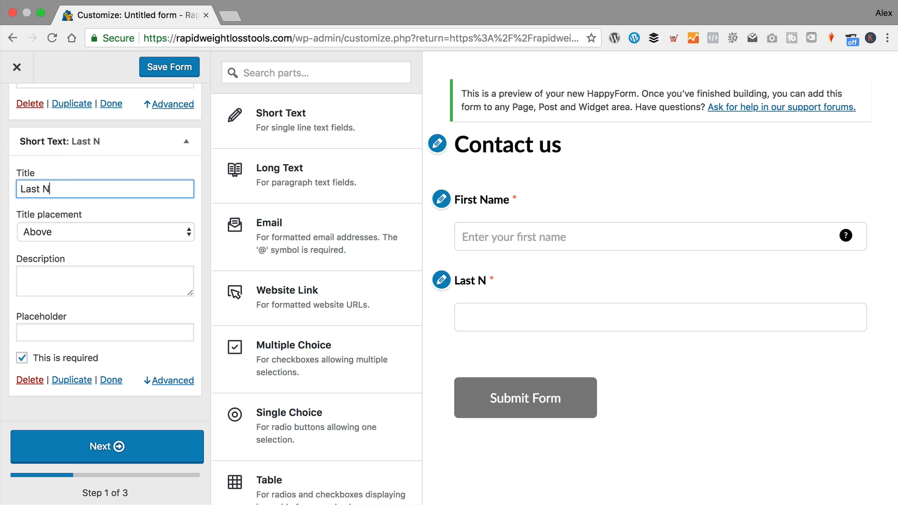
pyautogui.write('amer')
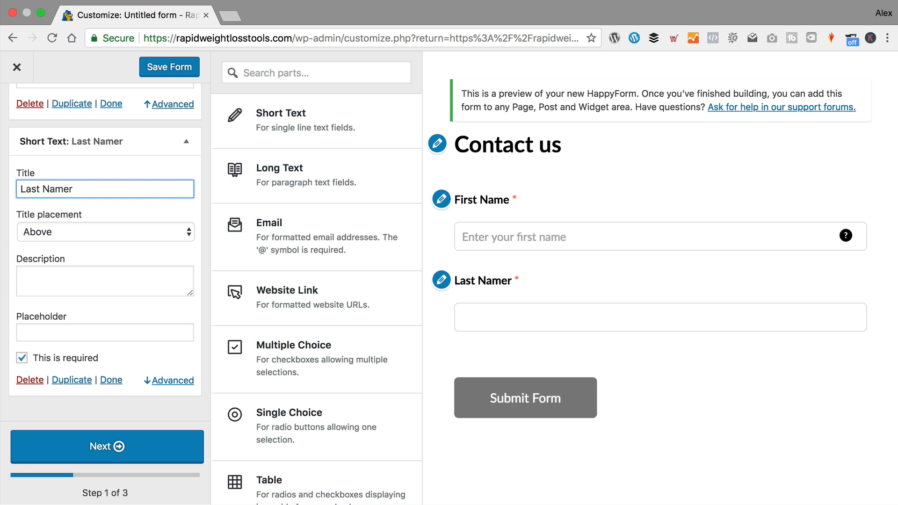
# - Give Last Name the tooltip description and placeholder 'Enter your last name'
pyautogui.click(44, 282)
pyautogui.write('Enter you')
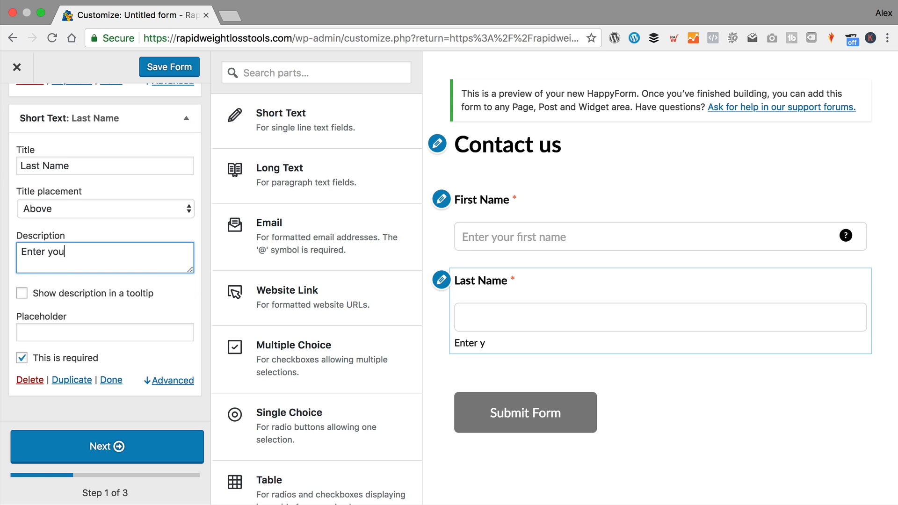
pyautogui.write('r last name')
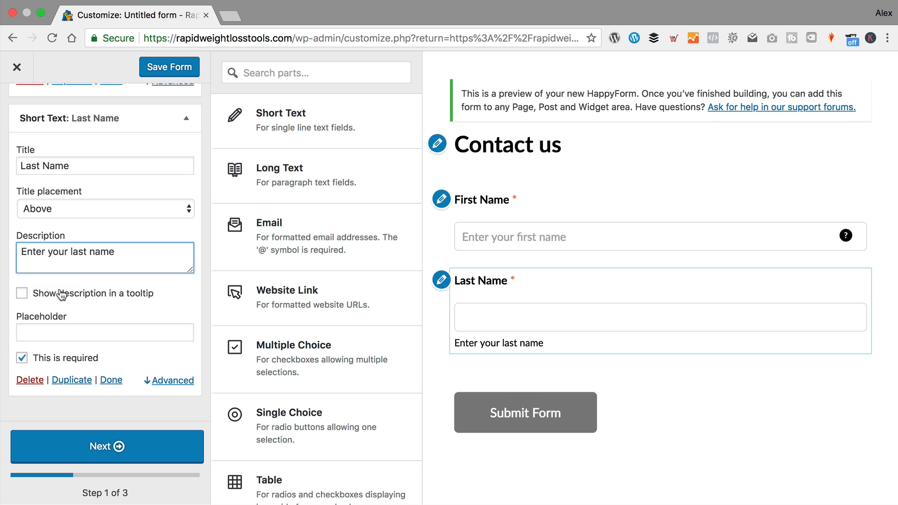
pyautogui.click(21, 293)
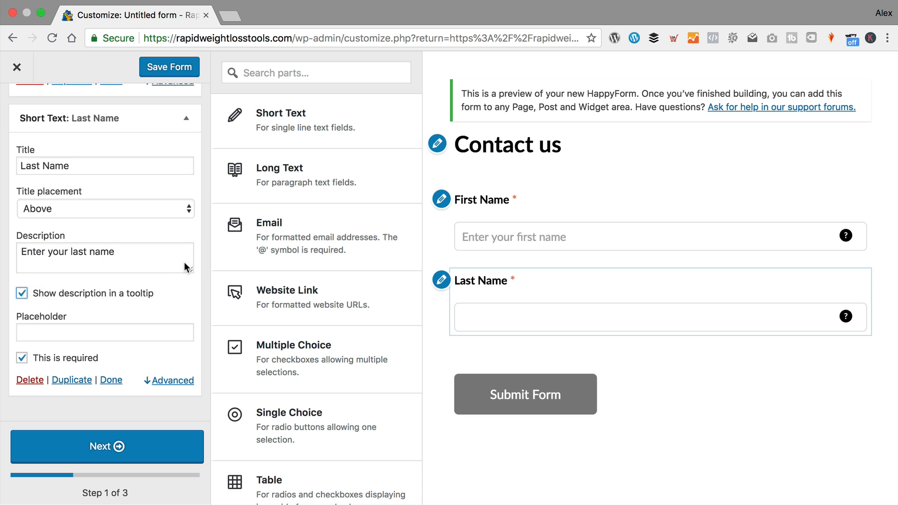
pyautogui.click(71, 334)
pyautogui.write('En')
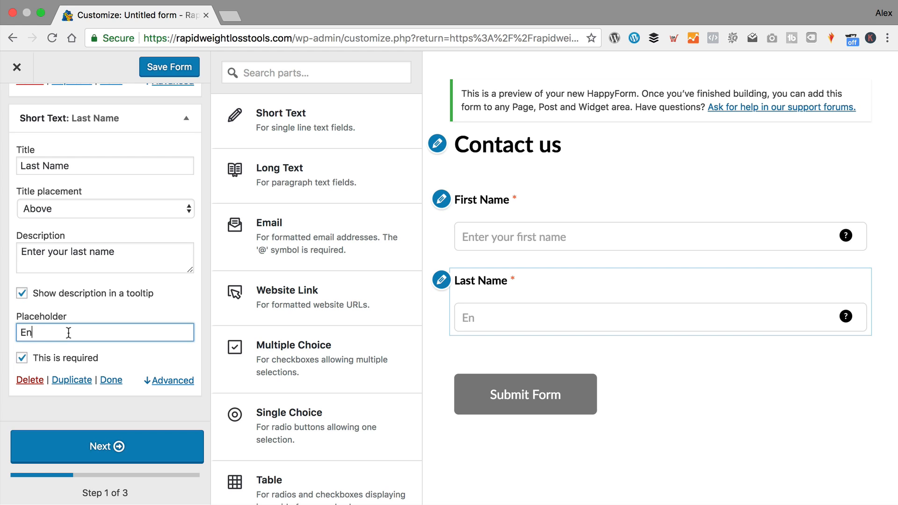
pyautogui.write('ter your last ')
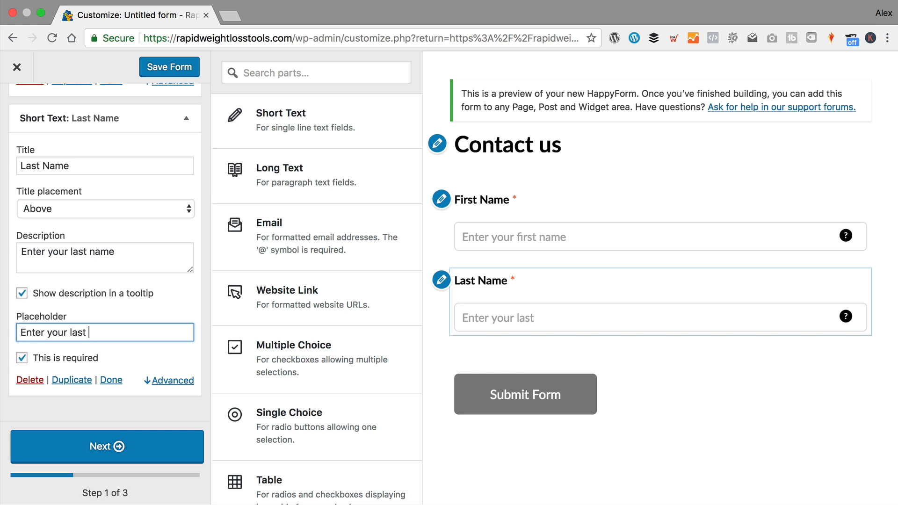
pyautogui.write('name')
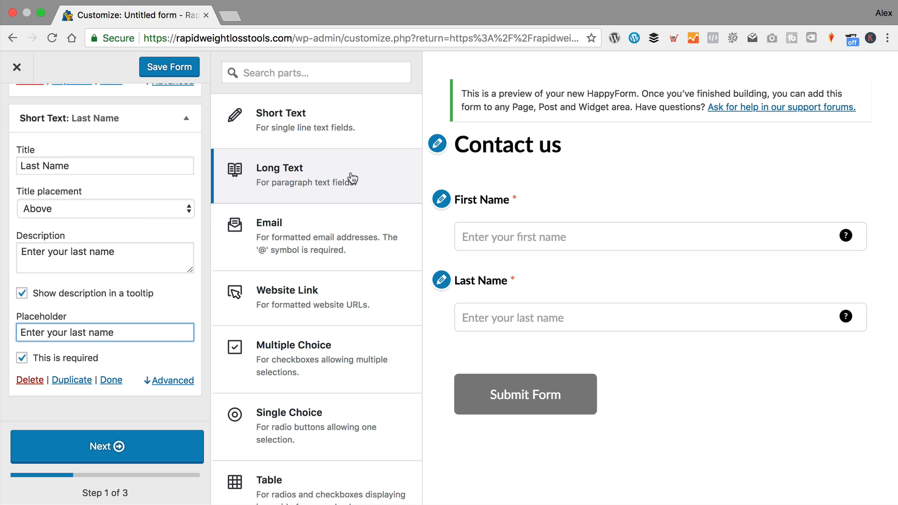
# - Add a Long Text field titled 'Your Message'
pyautogui.click(333, 178)
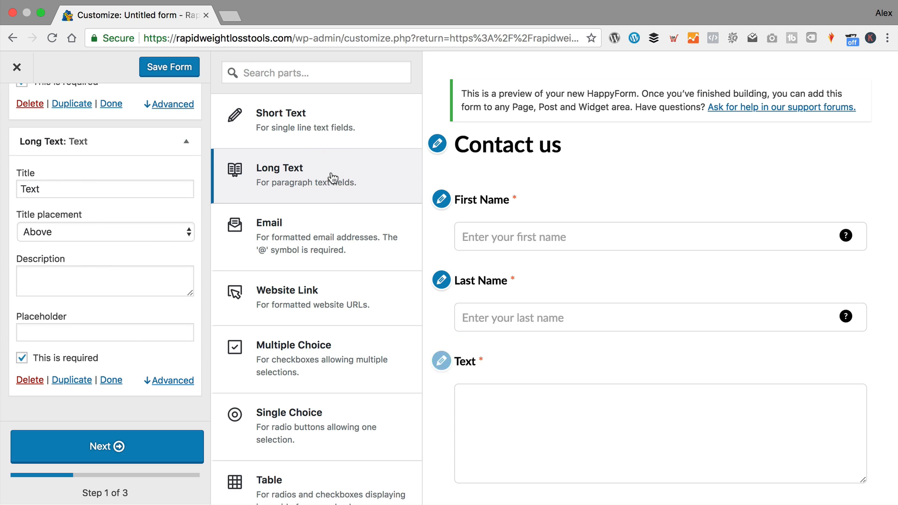
pyautogui.scroll(-3, 340, 206)
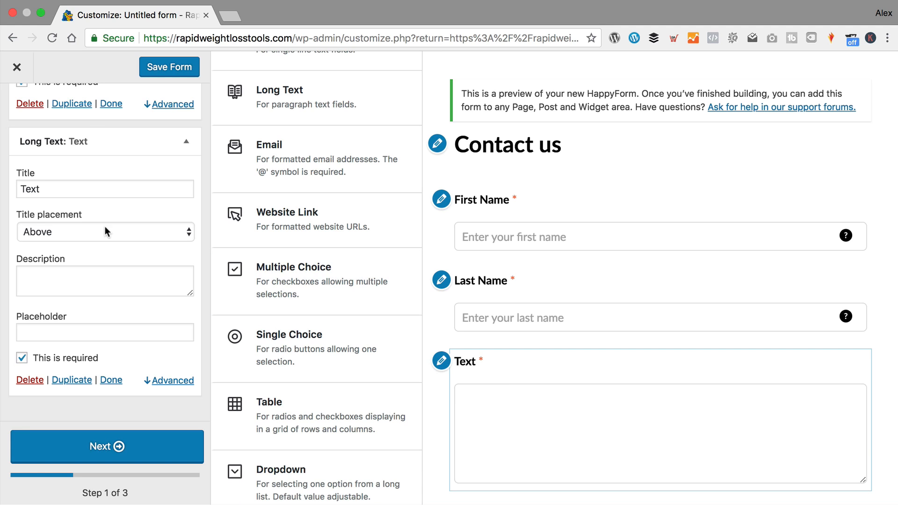
pyautogui.doubleClick(85, 189)
pyautogui.write('Yo')
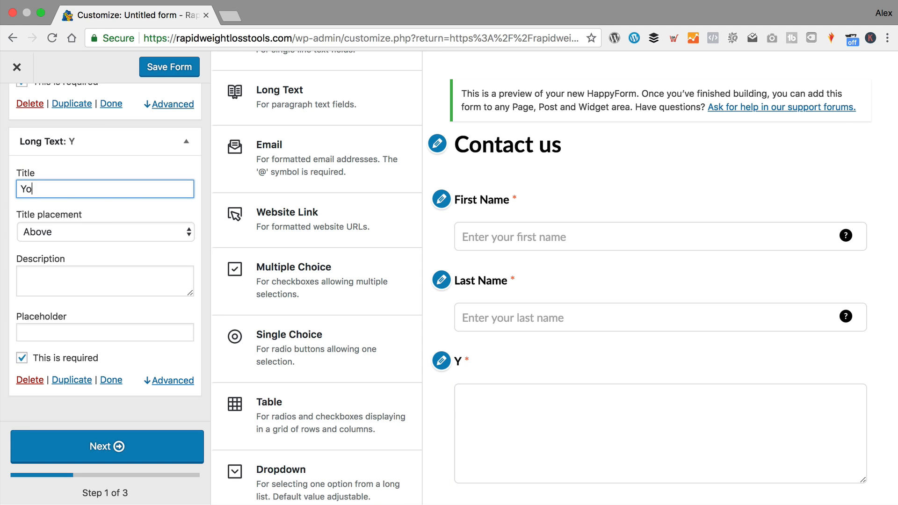
pyautogui.write('ur Mess')
pyautogui.write('age')
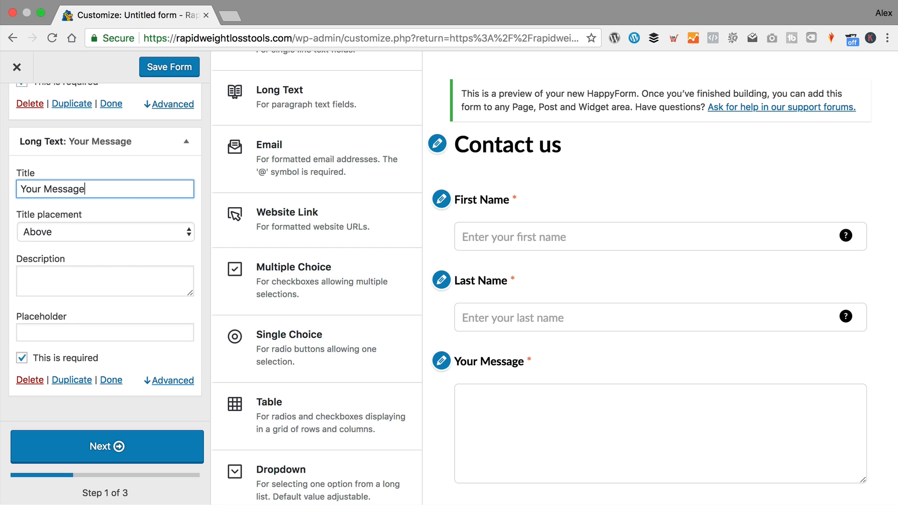
# - Give Your Message the tooltip description and placeholder 'Enter the message you'd like to send us'
pyautogui.click(115, 290)
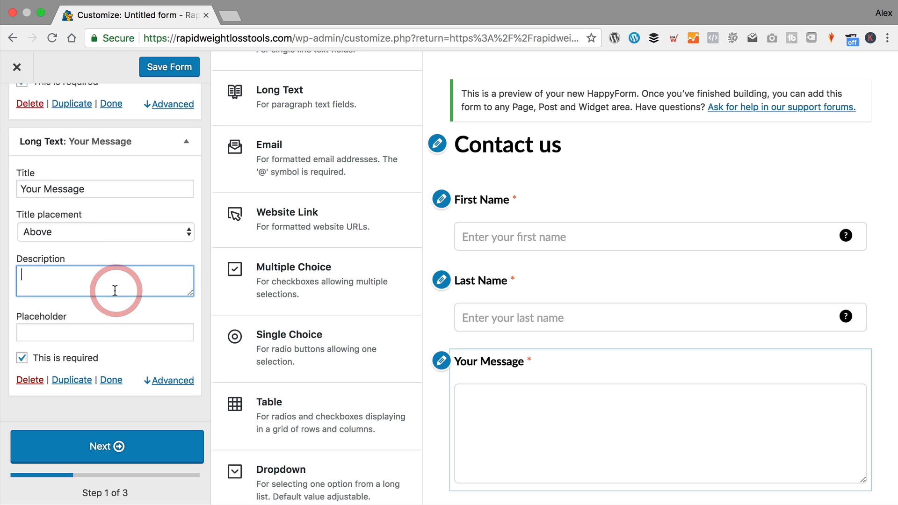
pyautogui.write('Enter the m')
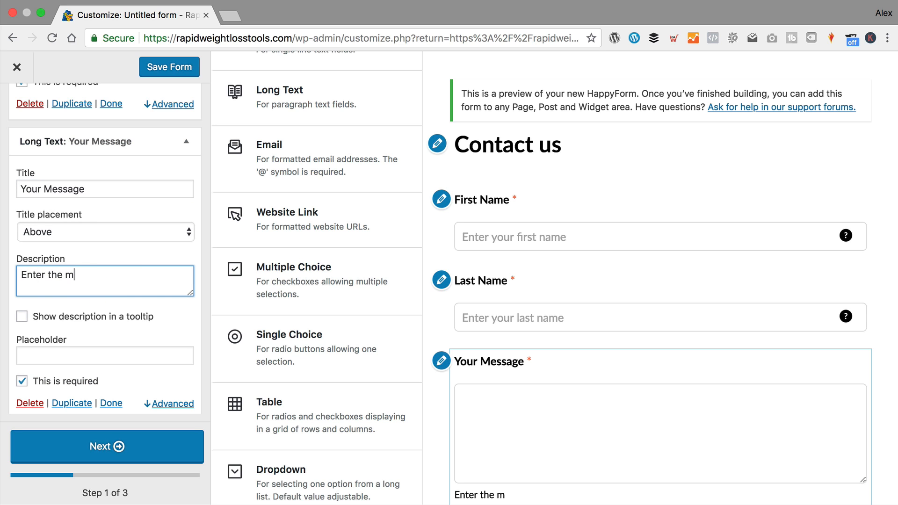
pyautogui.write("essage you'd li")
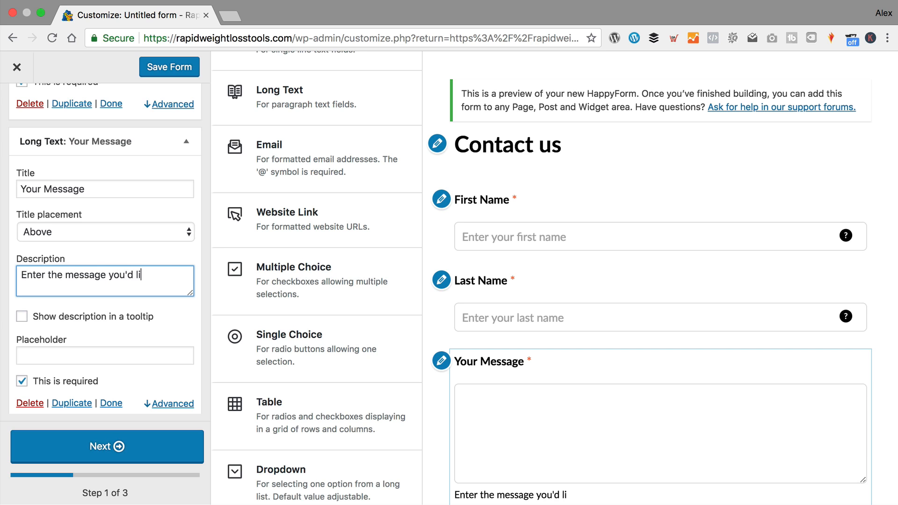
pyautogui.write('ke to send')
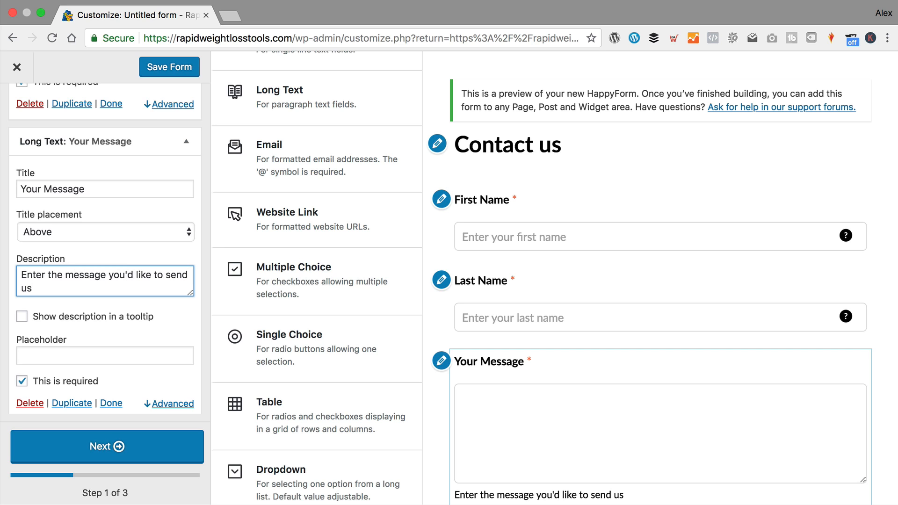
pyautogui.write(' us')
pyautogui.click(21, 316)
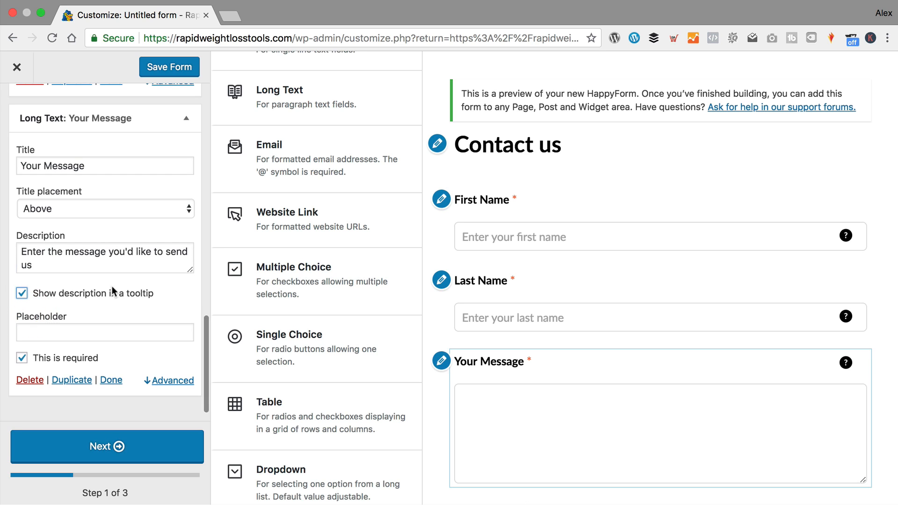
pyautogui.moveTo(100, 271); pyautogui.dragTo(19, 246)
pyautogui.press('super+c')
pyautogui.click(82, 334)
pyautogui.press('super+v')
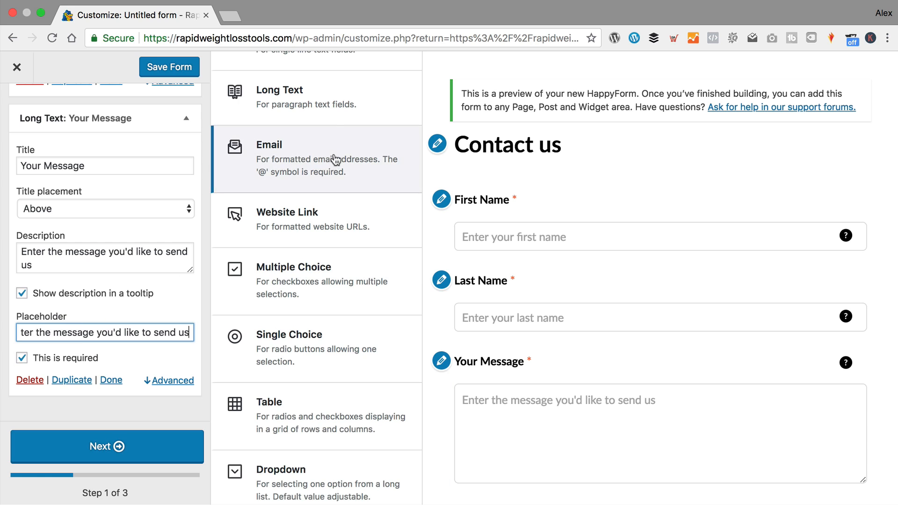
pyautogui.scroll(-1, 318, 154)
pyautogui.click(304, 147)
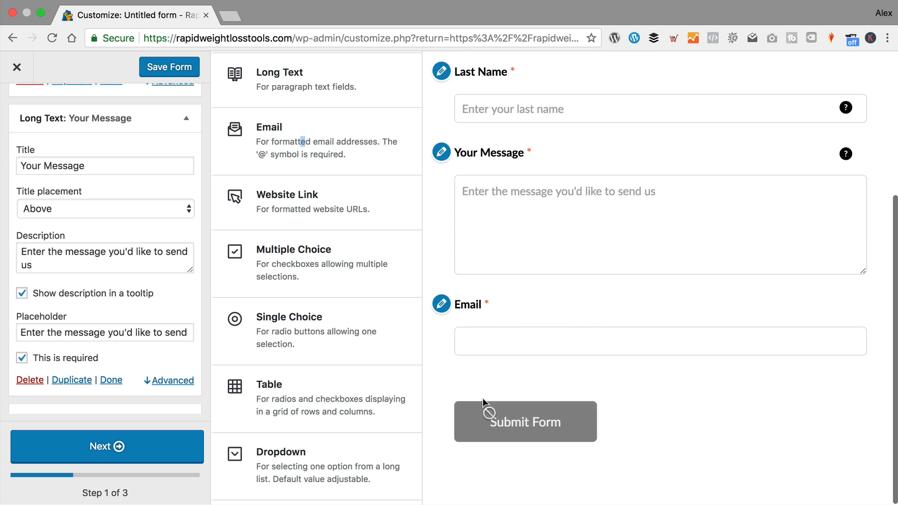
# - Retitle the new Email field to 'Your Email Address'
pyautogui.click(442, 305)
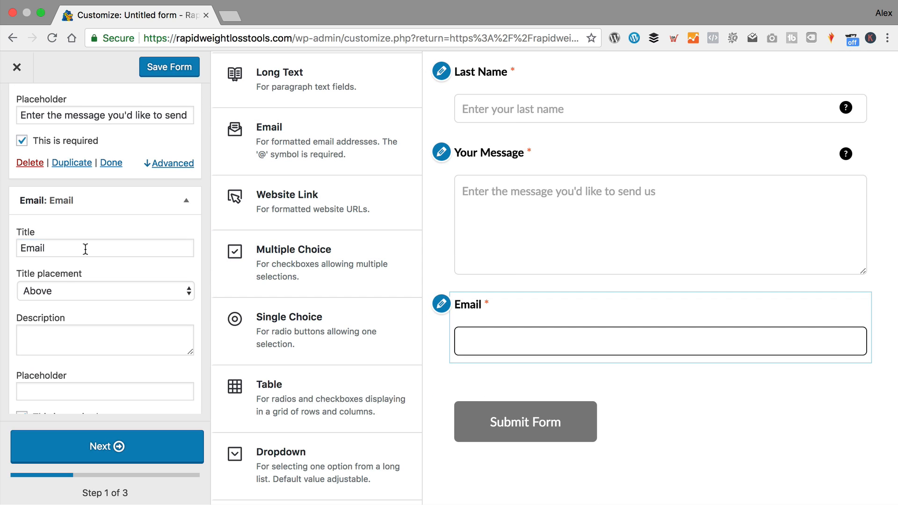
pyautogui.click(17, 247)
pyautogui.write('Your Email ')
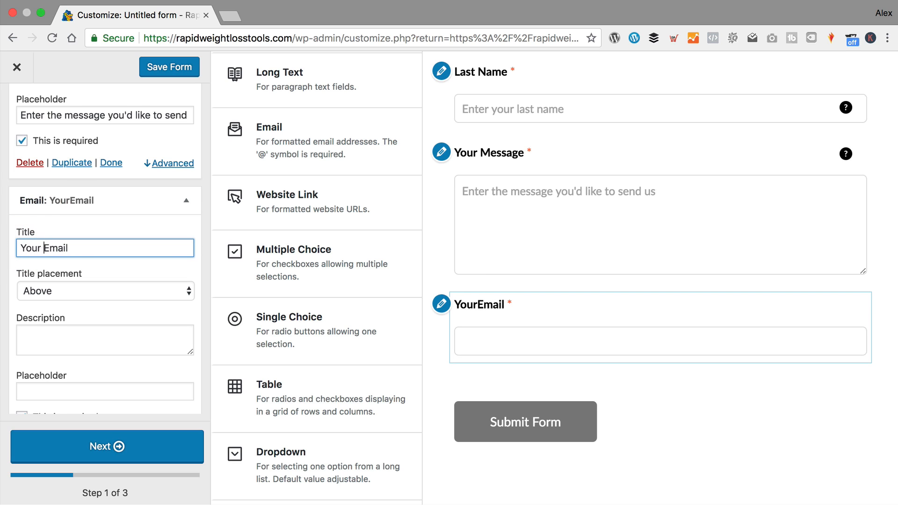
pyautogui.write('Address')
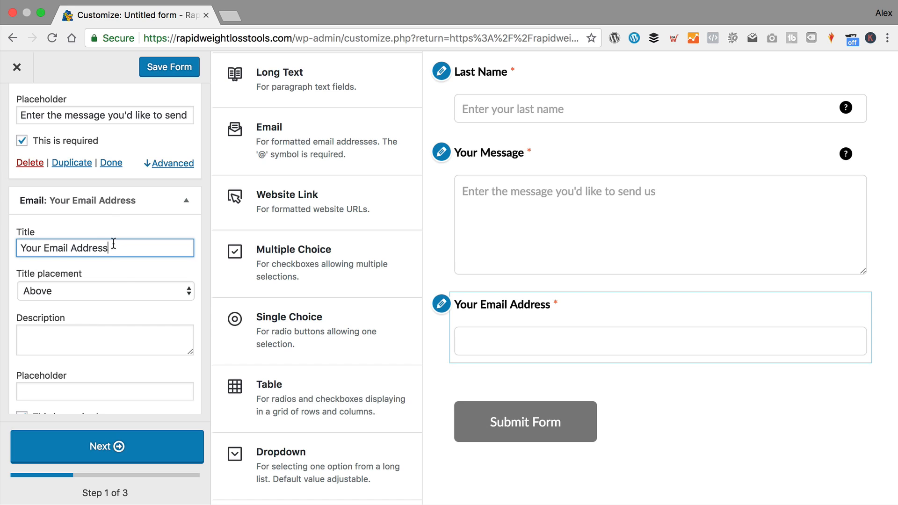
# - Give the email field the tooltip description and placeholder 'Enter your main email address'
pyautogui.click(86, 343)
pyautogui.write('Enter your main eami')
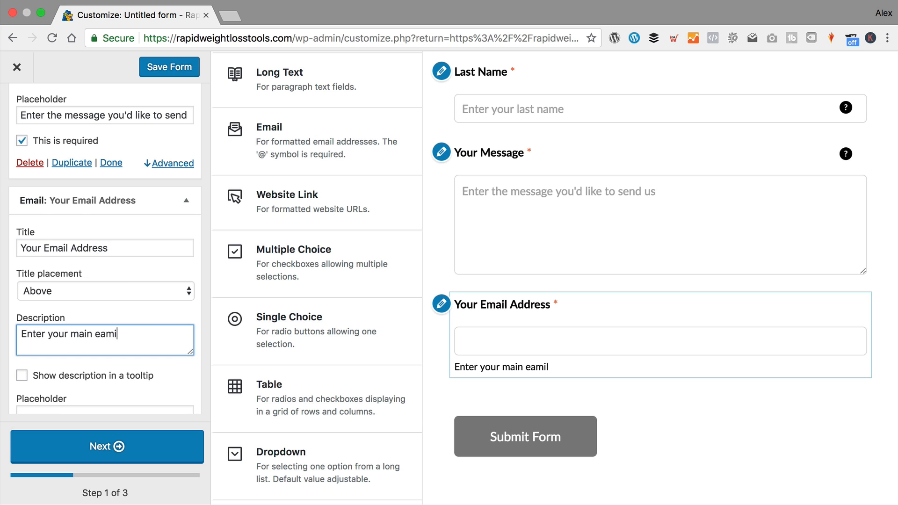
pyautogui.write('mail address')
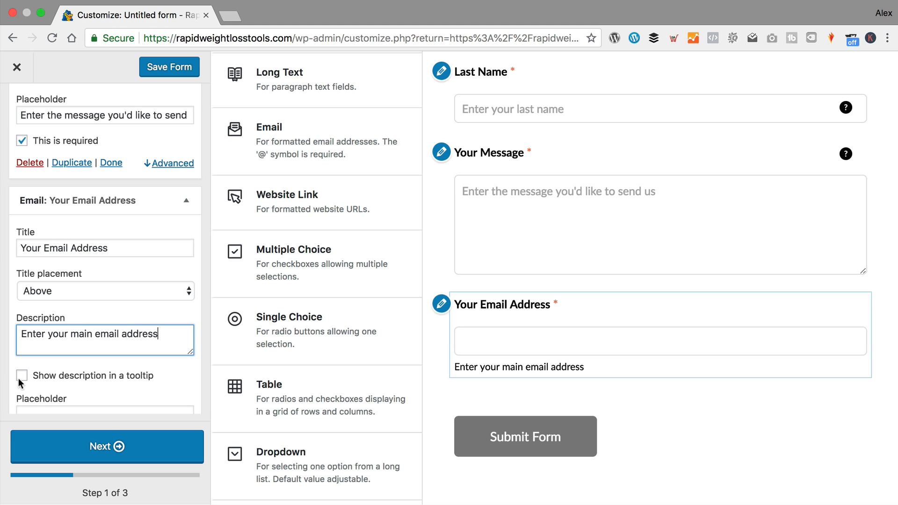
pyautogui.click(22, 375)
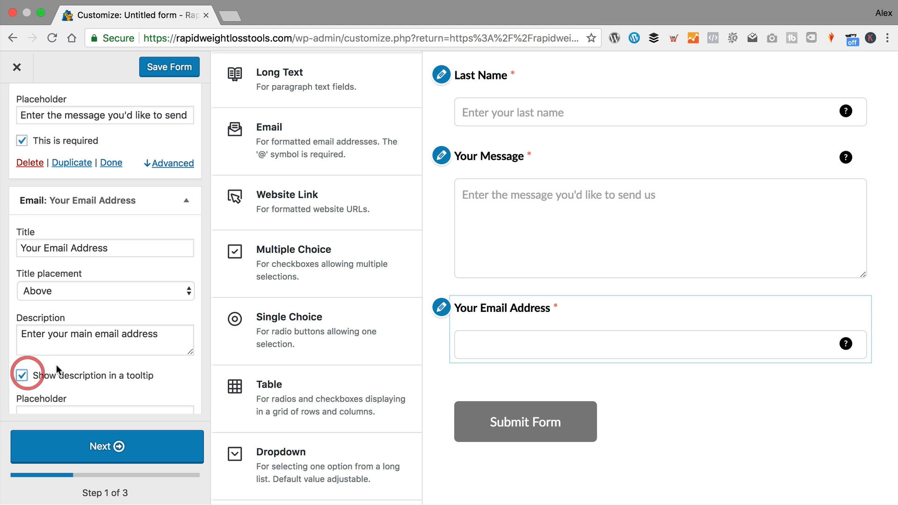
pyautogui.scroll(-2, 107, 327)
pyautogui.tripleClick(175, 252)
pyautogui.hotkey('ctrl', 'c')
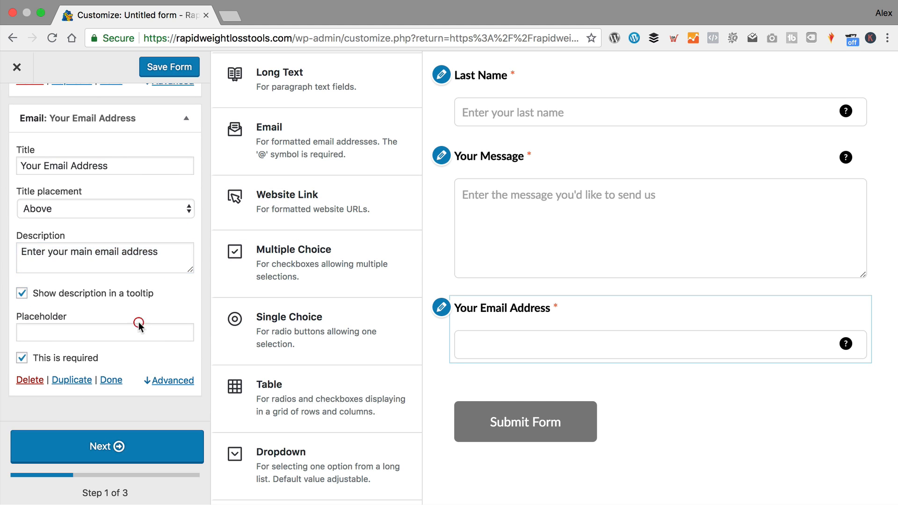
pyautogui.click(136, 331)
pyautogui.hotkey('ctrl', 'v')
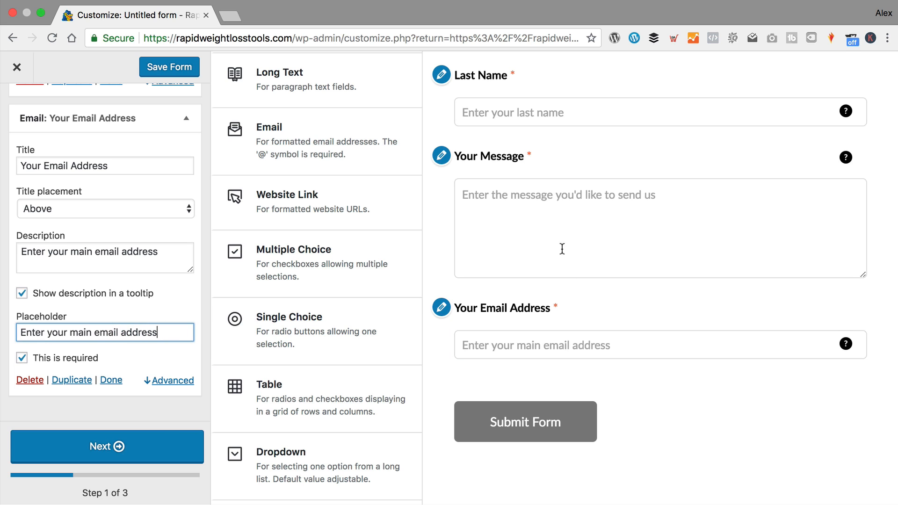
# - Add a Website Link field to the form and open its settings
pyautogui.click(274, 196)
pyautogui.scroll(-3, 311, 197)
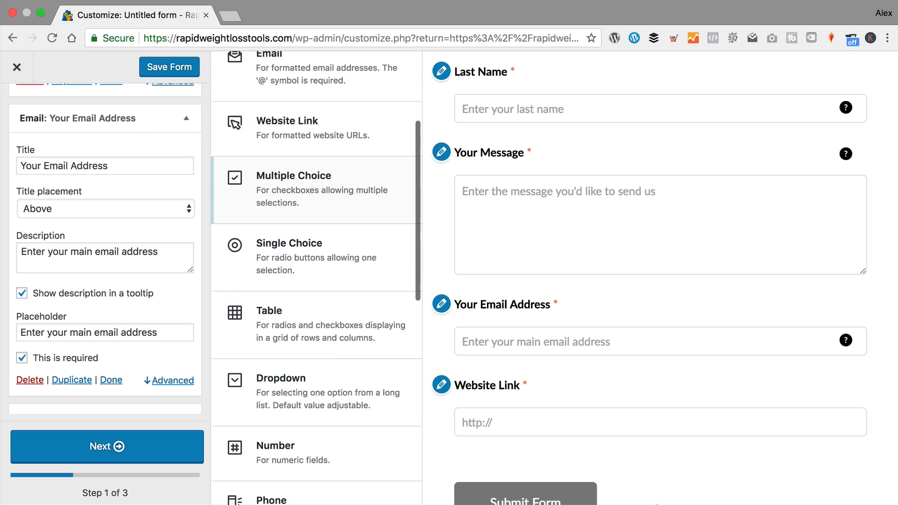
pyautogui.scroll(3, 130, 255)
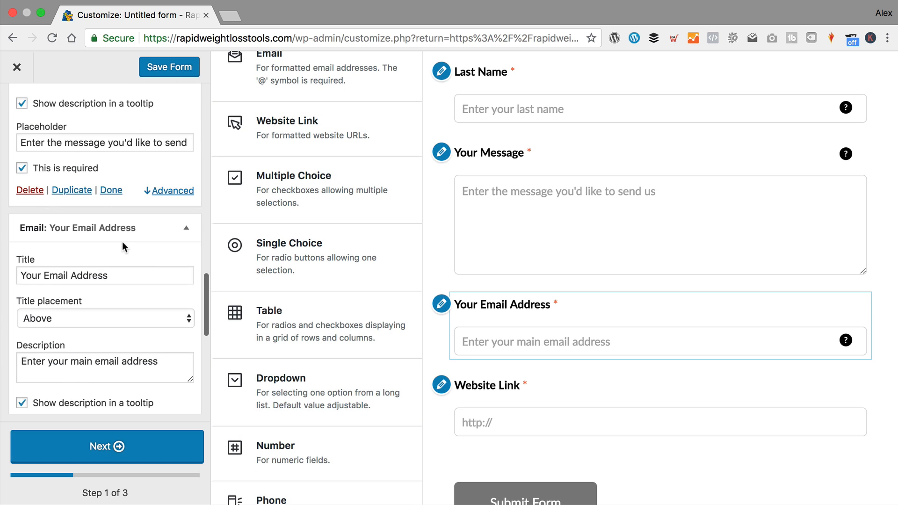
pyautogui.scroll(-3, 123, 245)
pyautogui.click(441, 385)
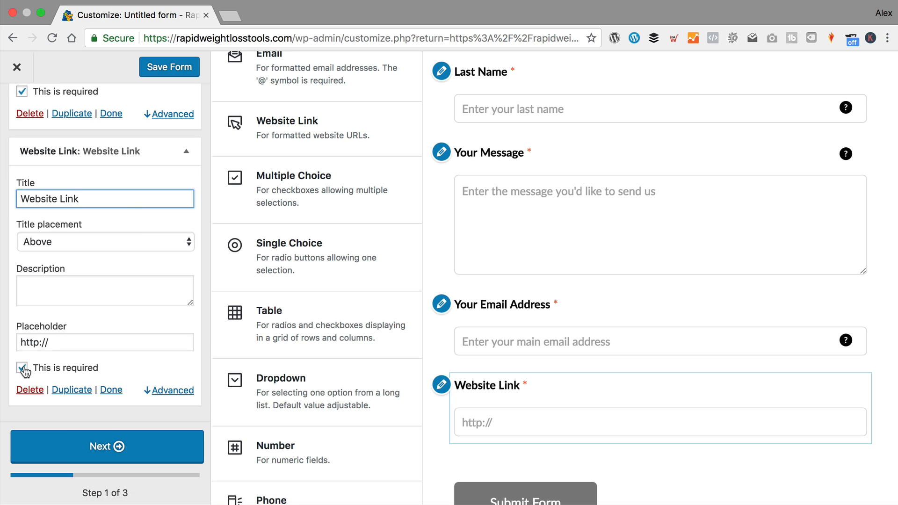
# - Make the field optional, title it 'Your website', and use 'Enter your main website URL' as tooltip and placeholder
pyautogui.click(23, 367)
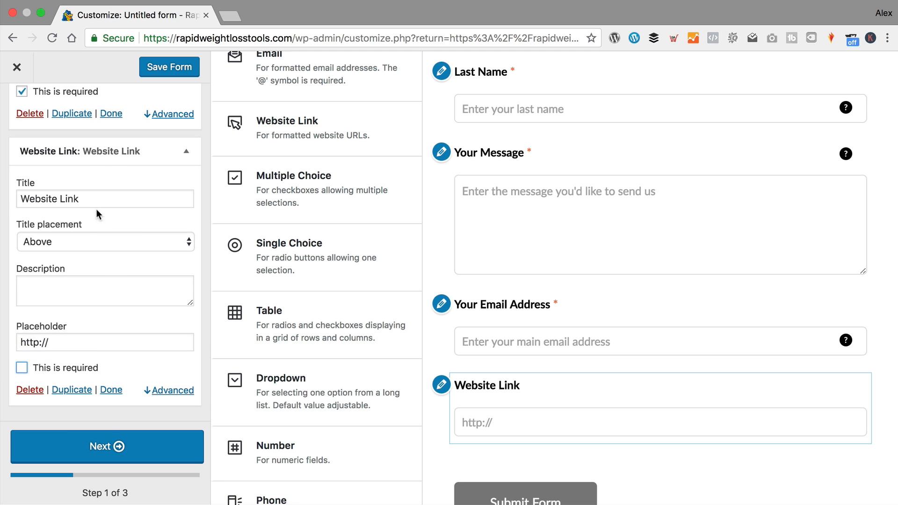
pyautogui.moveTo(13, 199); pyautogui.dragTo(143, 195)
pyautogui.write('You')
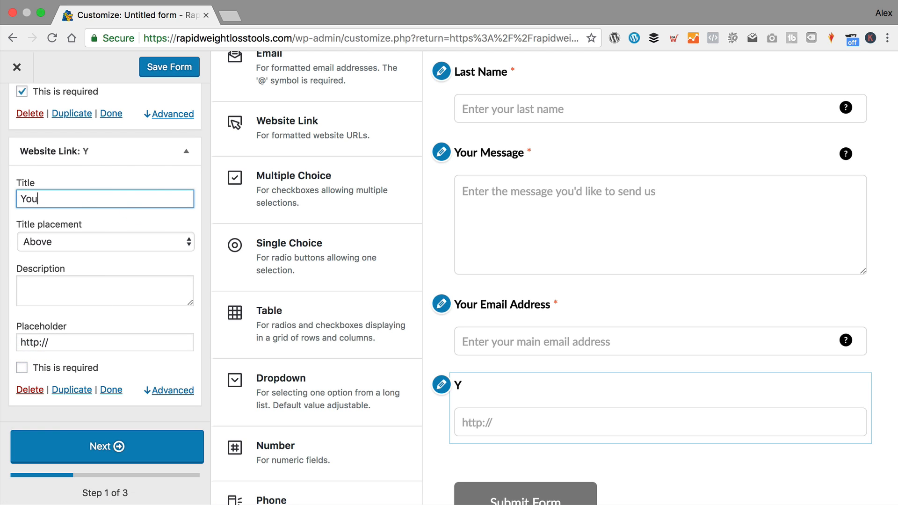
pyautogui.write('r website')
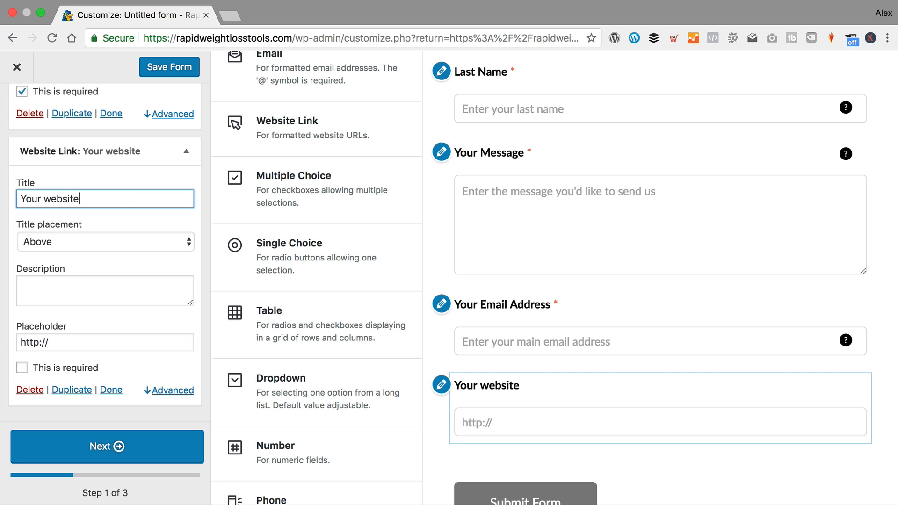
pyautogui.press('super+a')
pyautogui.click(104, 291)
pyautogui.write('Ent')
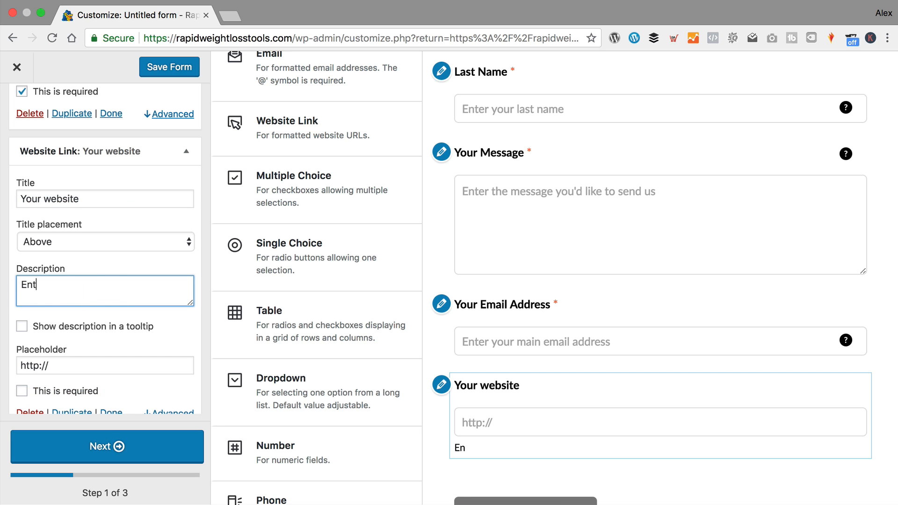
pyautogui.write('eryouour main website URL')
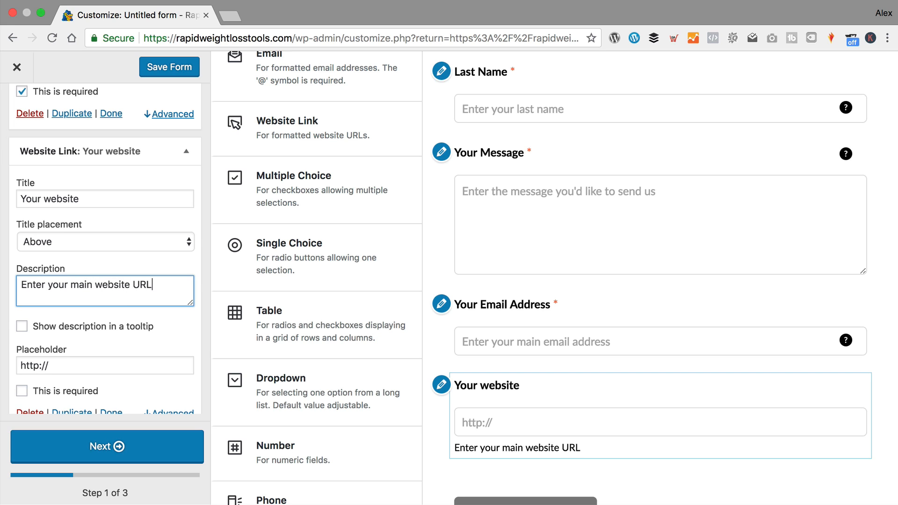
pyautogui.press('super+a')
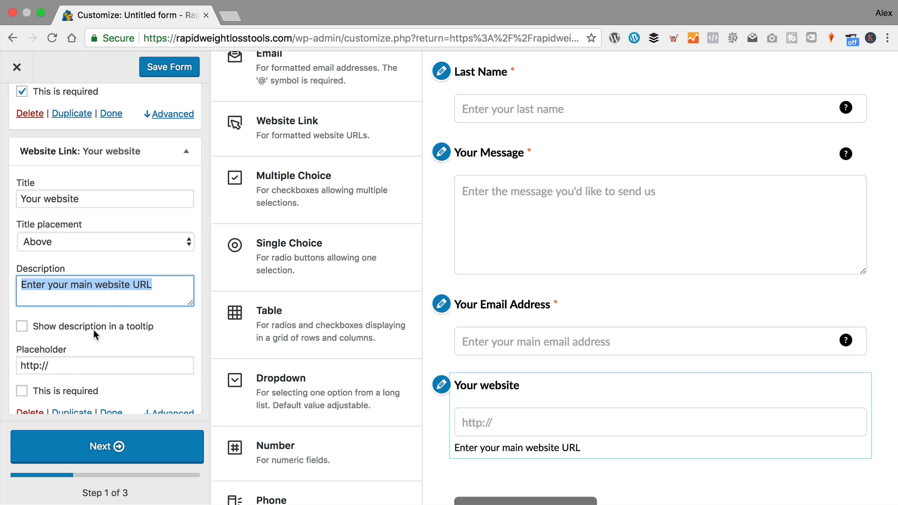
pyautogui.click(22, 326)
pyautogui.click(70, 366)
pyautogui.press('super+a')
pyautogui.press('super+v')
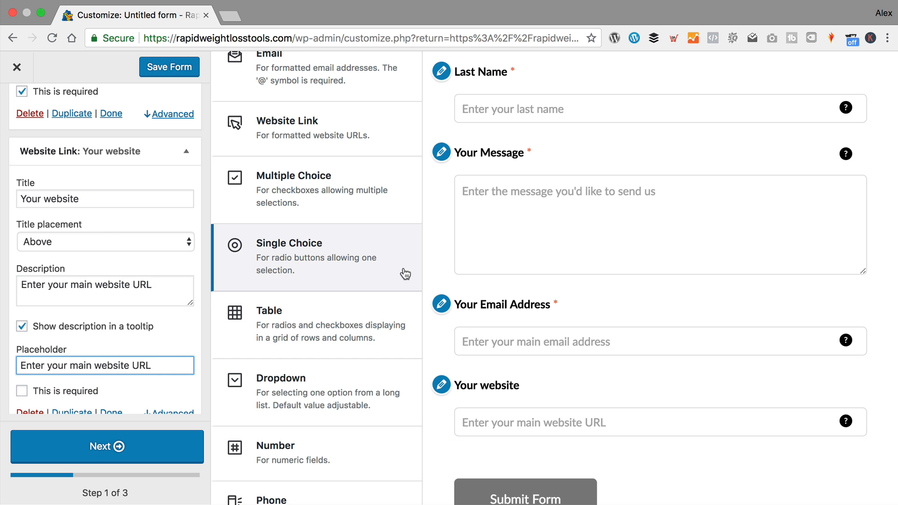
pyautogui.scroll(-1, 351, 264)
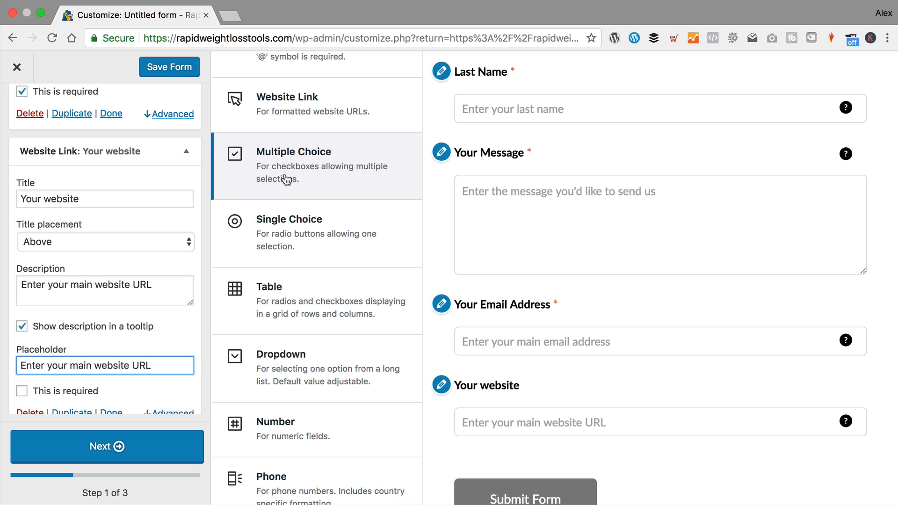
# - Add a Multiple Choice field titled 'How much weight are you looking to lose?'
pyautogui.click(279, 158)
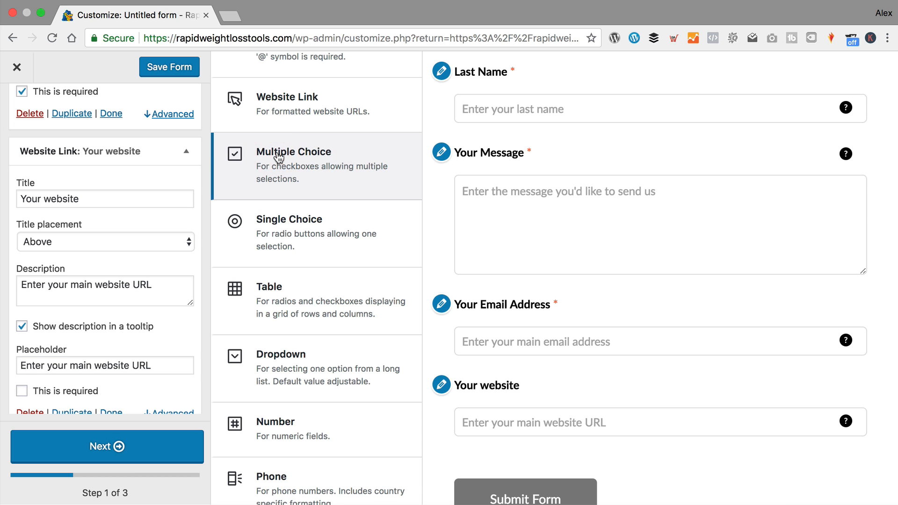
pyautogui.scroll(-3, 505, 285)
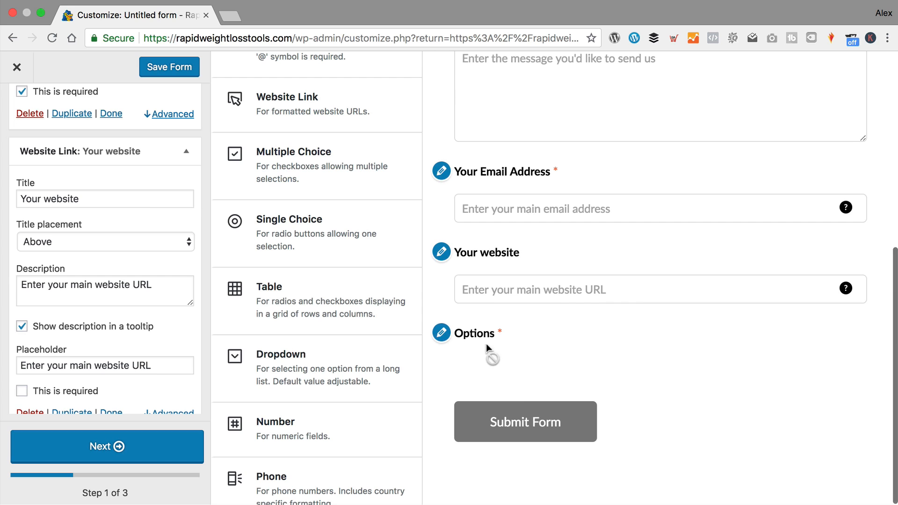
pyautogui.click(456, 340)
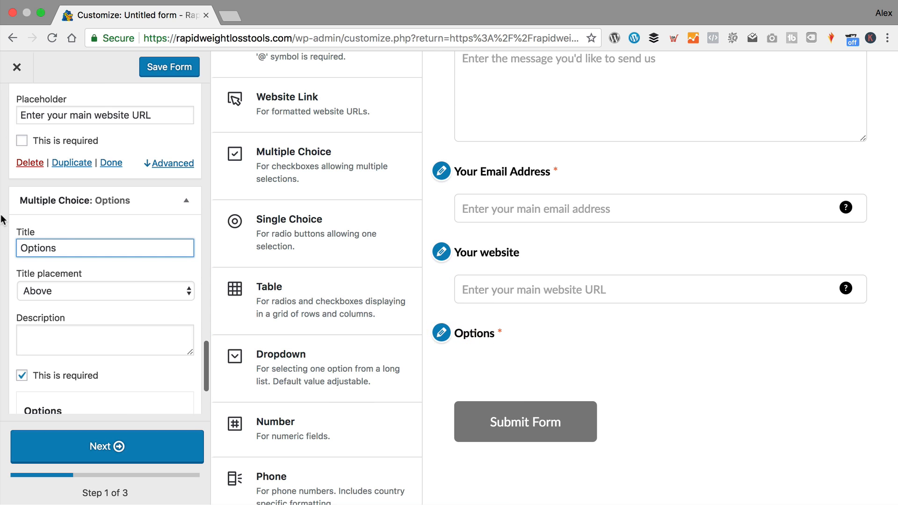
pyautogui.moveTo(69, 243); pyautogui.dragTo(3, 246)
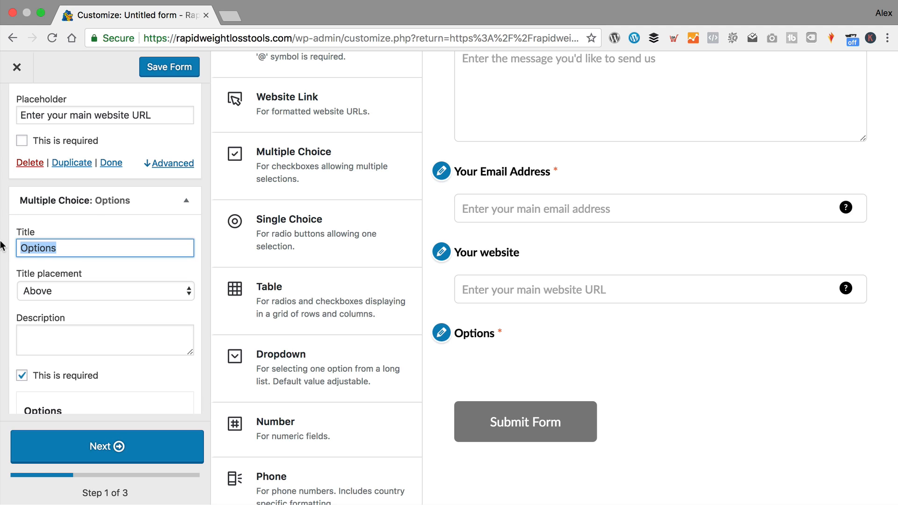
pyautogui.write('How much ')
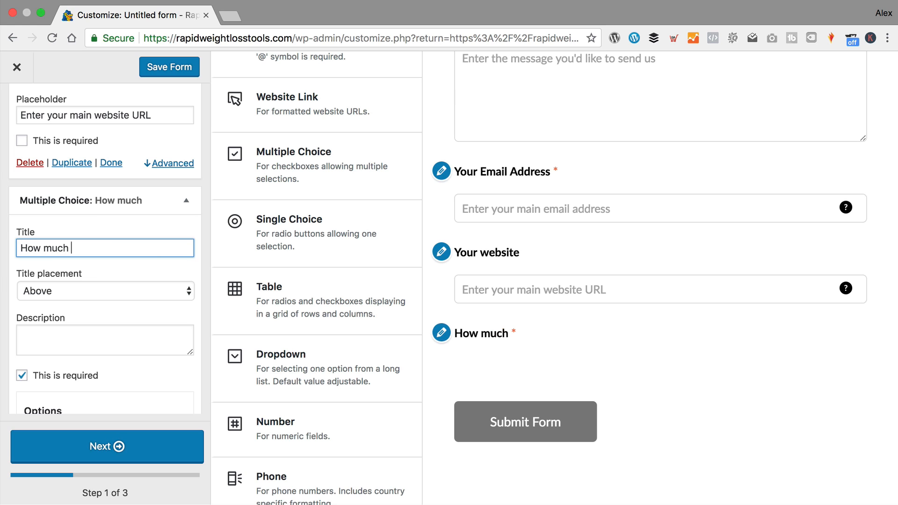
pyautogui.write('weight are yo')
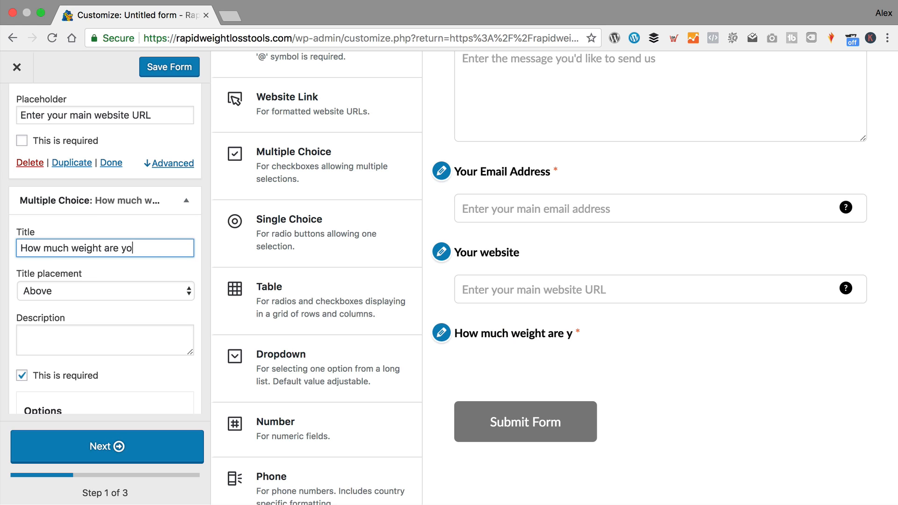
pyautogui.write('u looking to lose?')
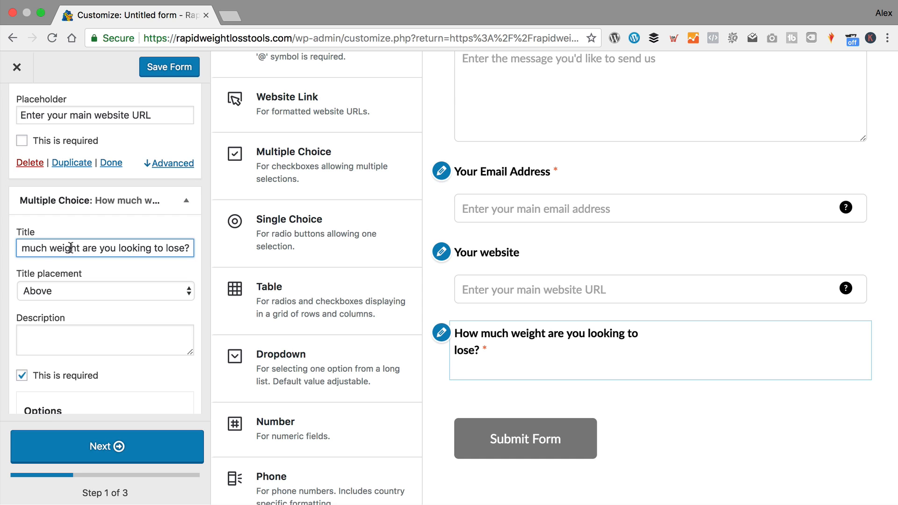
# - Describe it as 'Enter your desired amount of weight to lose' in a tooltip and add an answer option
pyautogui.scroll(-3, 70, 247)
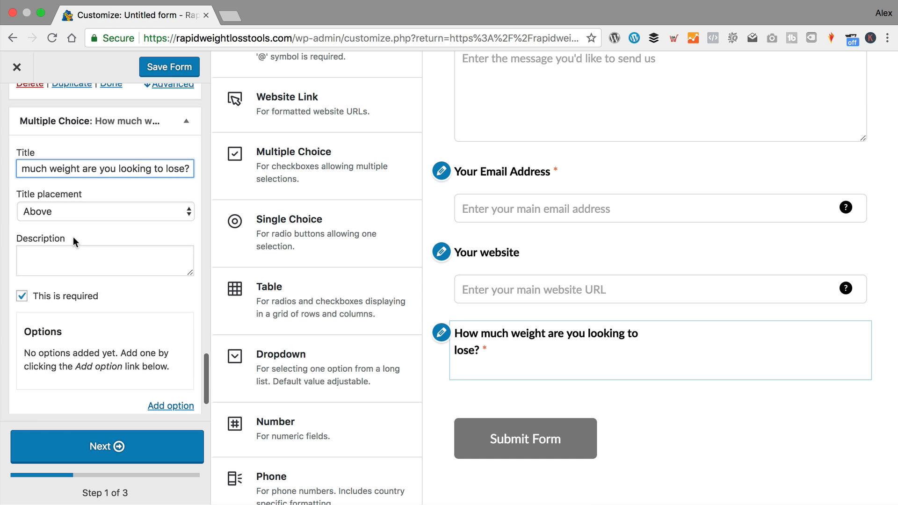
pyautogui.tripleClick(104, 169)
pyautogui.click(96, 260)
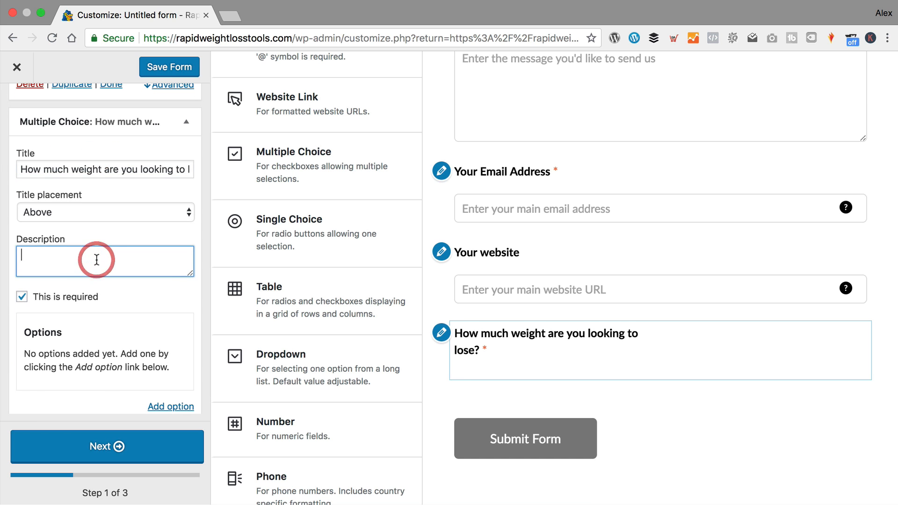
pyautogui.write('Enter your ')
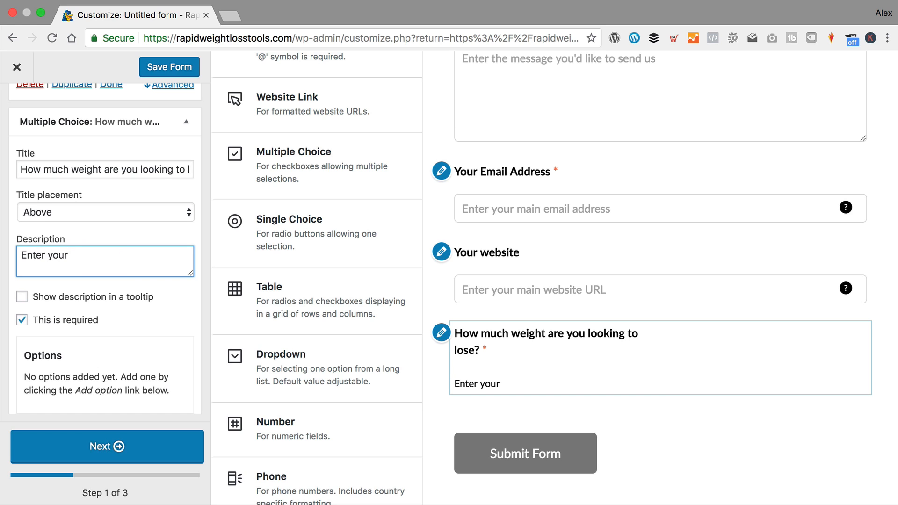
pyautogui.write('desired amount of weig')
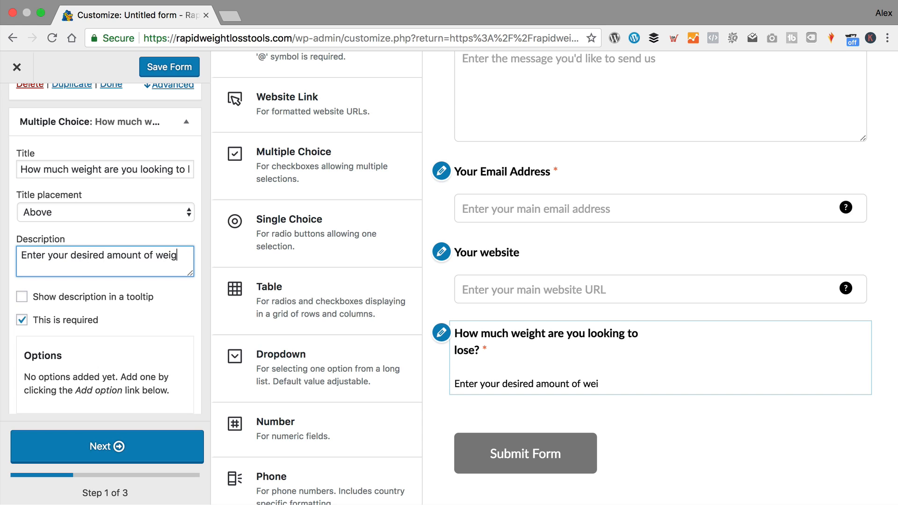
pyautogui.write('ht to lose')
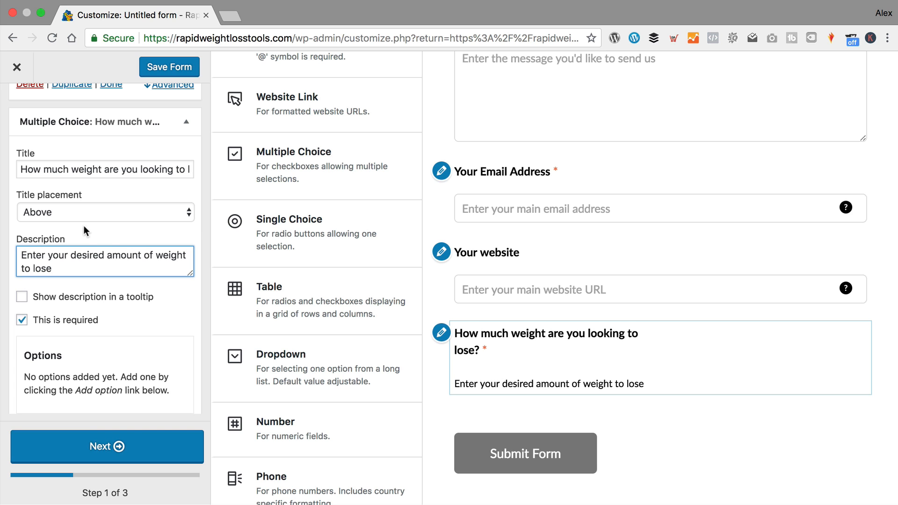
pyautogui.scroll(-2, 109, 227)
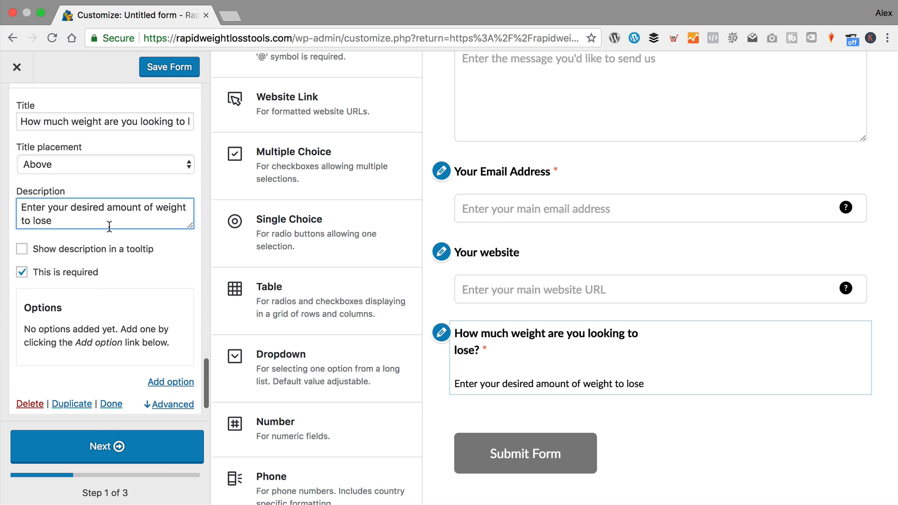
pyautogui.click(40, 253)
pyautogui.scroll(-1, 120, 234)
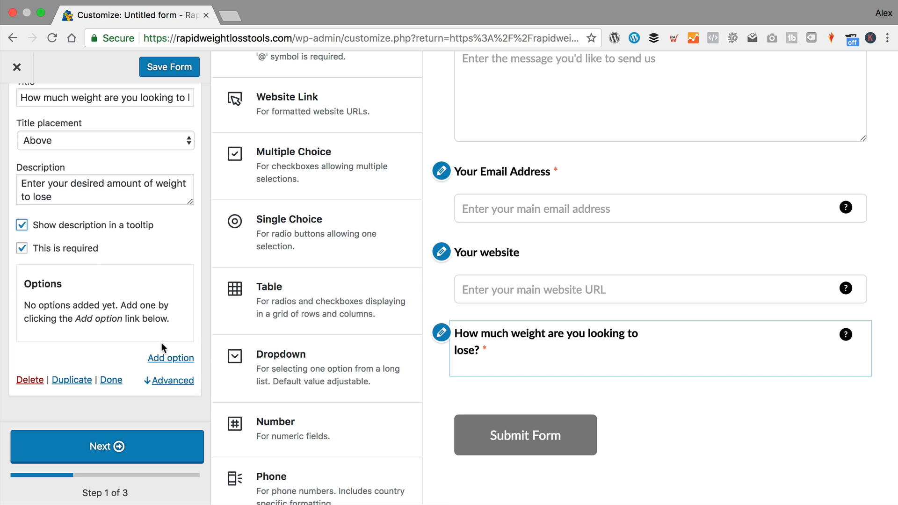
pyautogui.click(163, 358)
# - Label the weight answers 10lbs, 5lbs and 20lbs, then add a Single Choice field
pyautogui.click(86, 294)
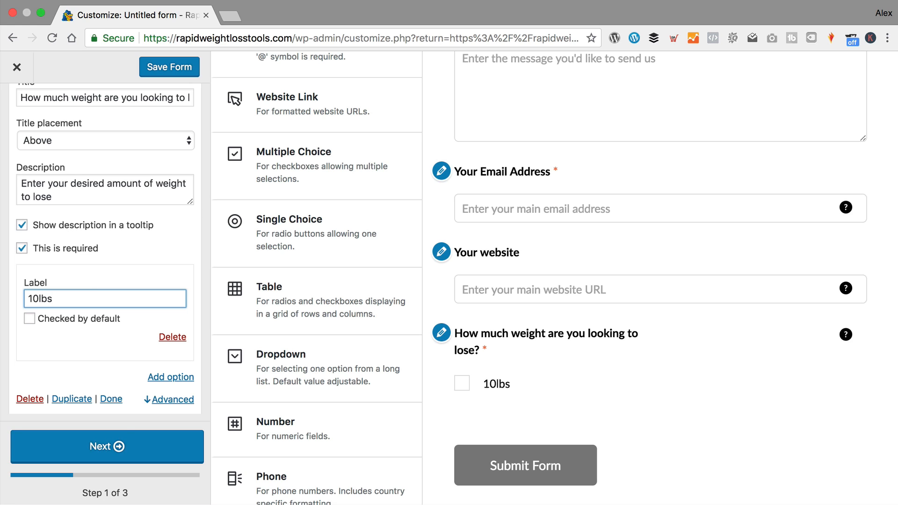
pyautogui.click(172, 377)
pyautogui.click(77, 384)
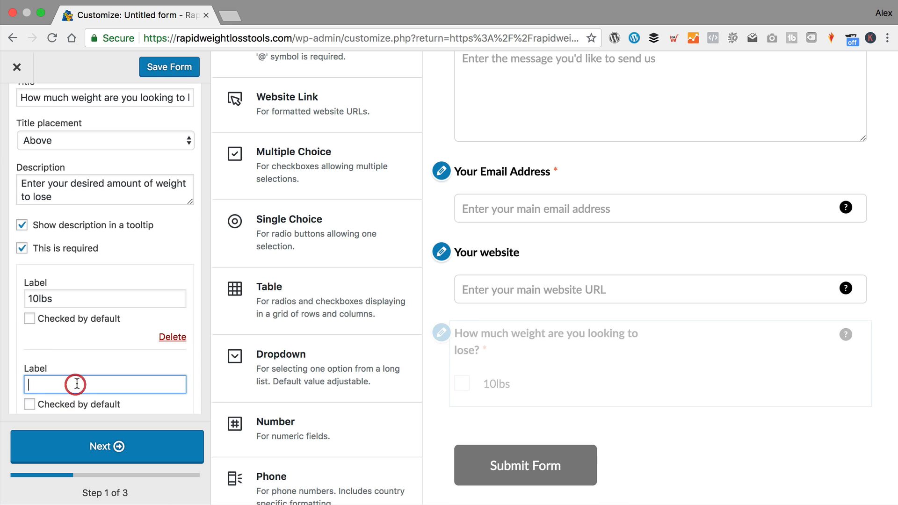
pyautogui.write('5')
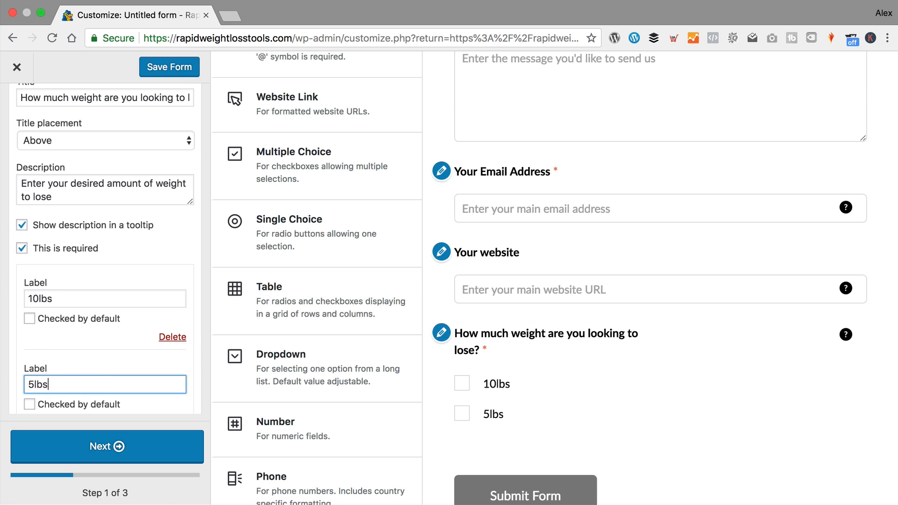
pyautogui.write('lbs')
pyautogui.scroll(-3, 80, 347)
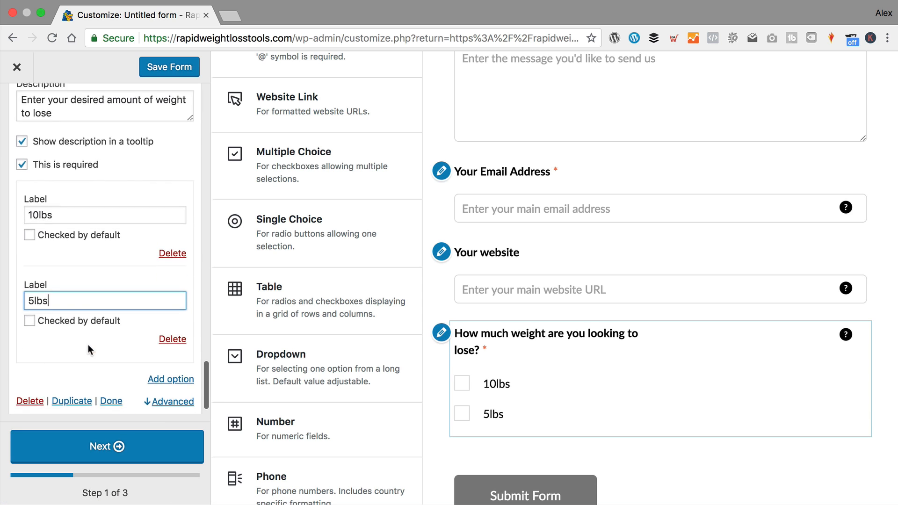
pyautogui.click(172, 377)
pyautogui.click(70, 379)
pyautogui.write('2')
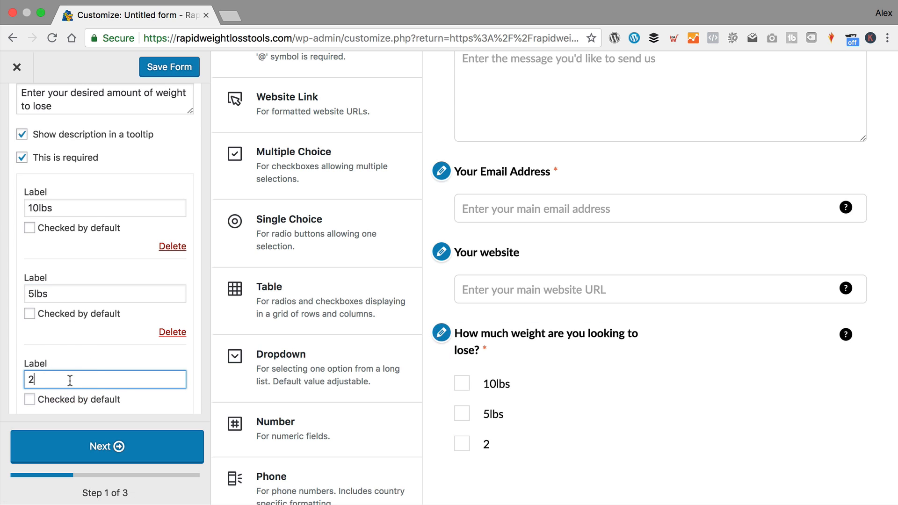
pyautogui.write('0lbs')
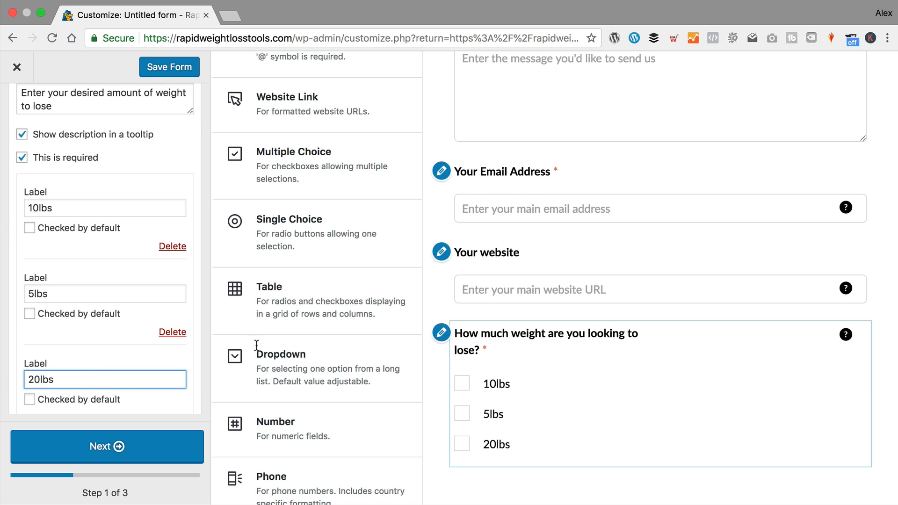
pyautogui.scroll(-3, 442, 327)
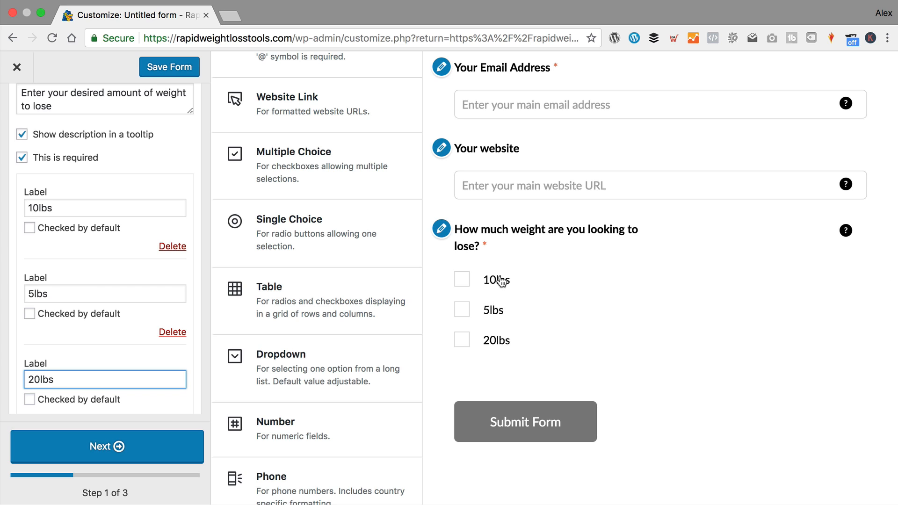
pyautogui.scroll(-1, 159, 219)
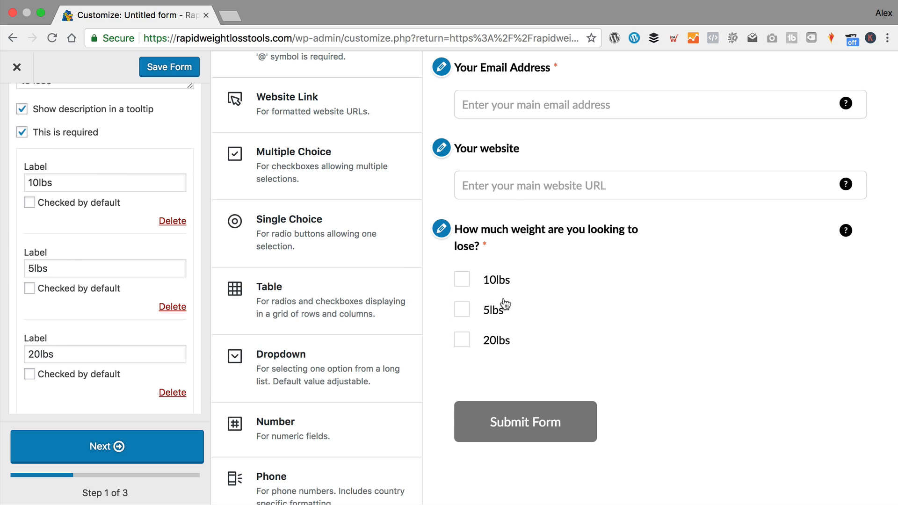
pyautogui.click(309, 236)
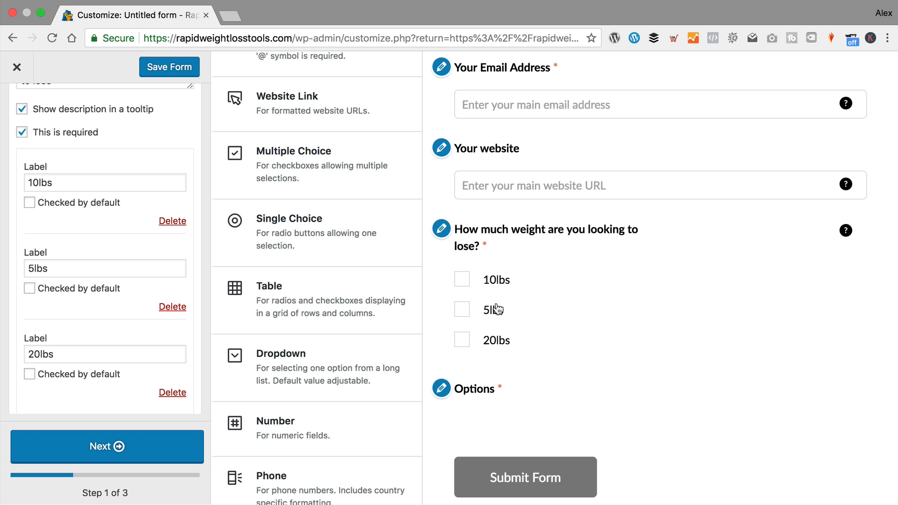
# - Retitle the Single Choice field 'Are you on a diet?'
pyautogui.scroll(-3, 496, 294)
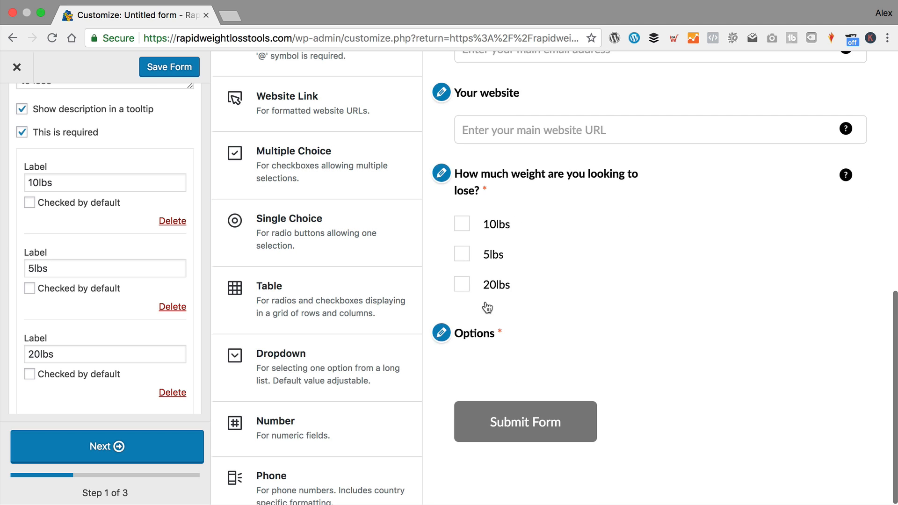
pyautogui.click(442, 333)
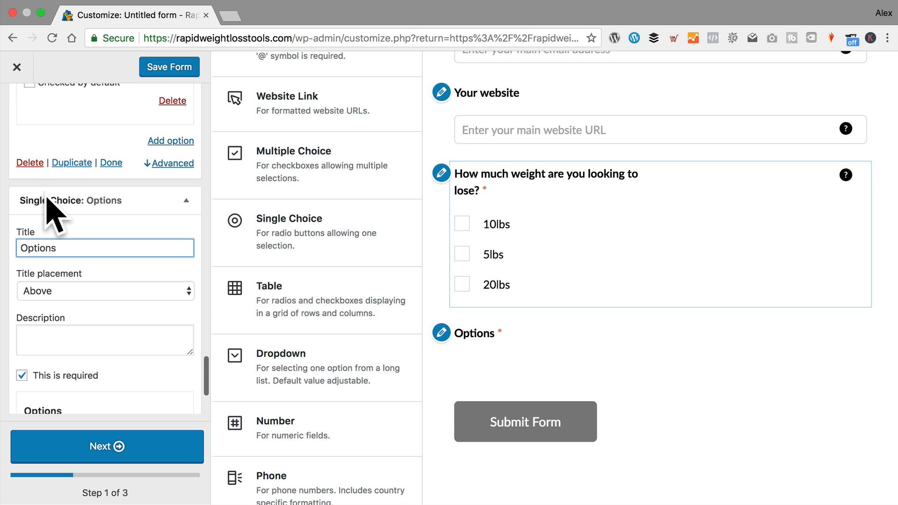
pyautogui.press('super+a')
pyautogui.write('Are')
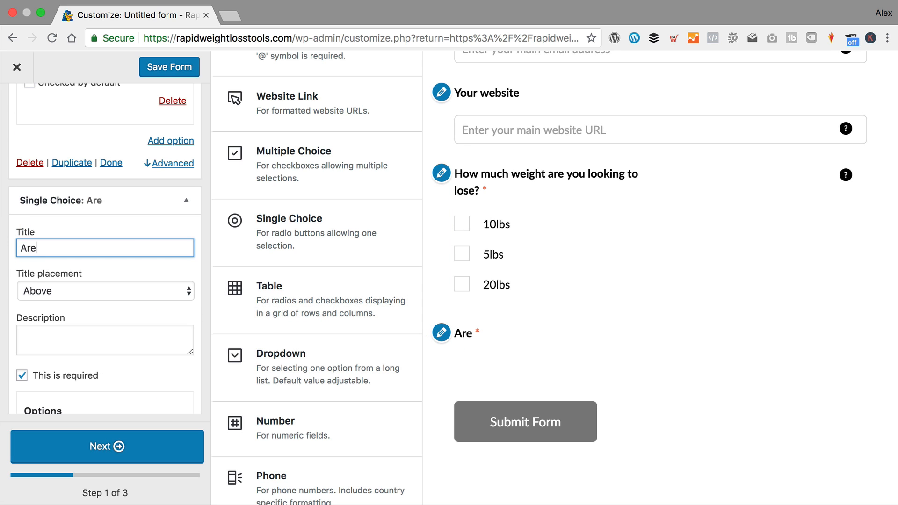
pyautogui.write('e your vc')
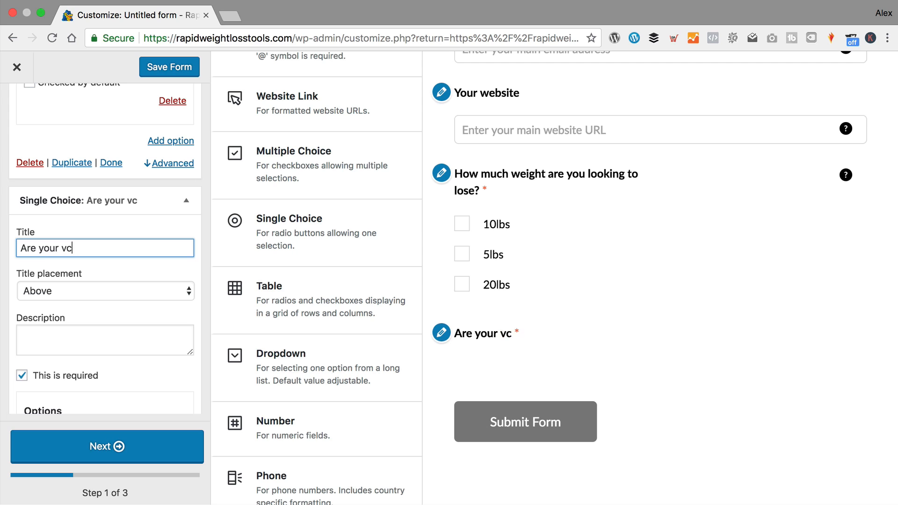
pyautogui.press('BackSpace')
pyautogui.press('BackSpace')
pyautogui.write('currently o')
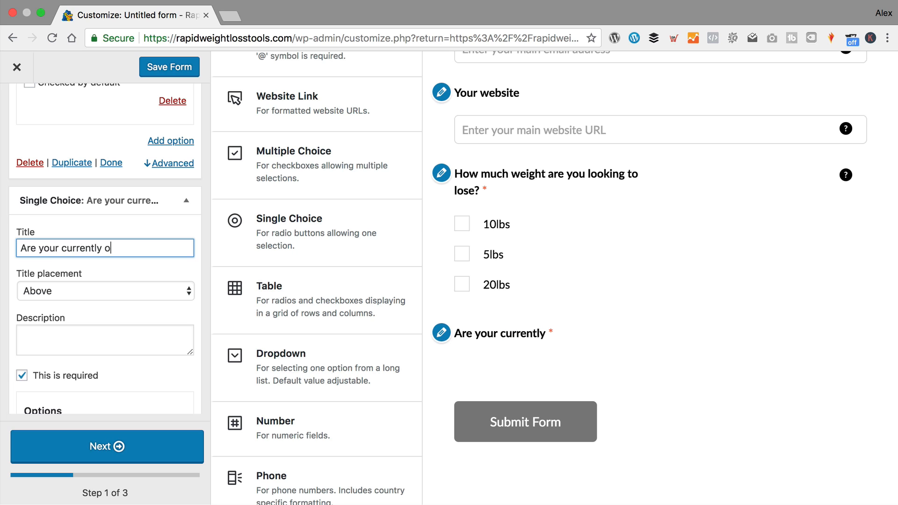
pyautogui.write('n a diest')
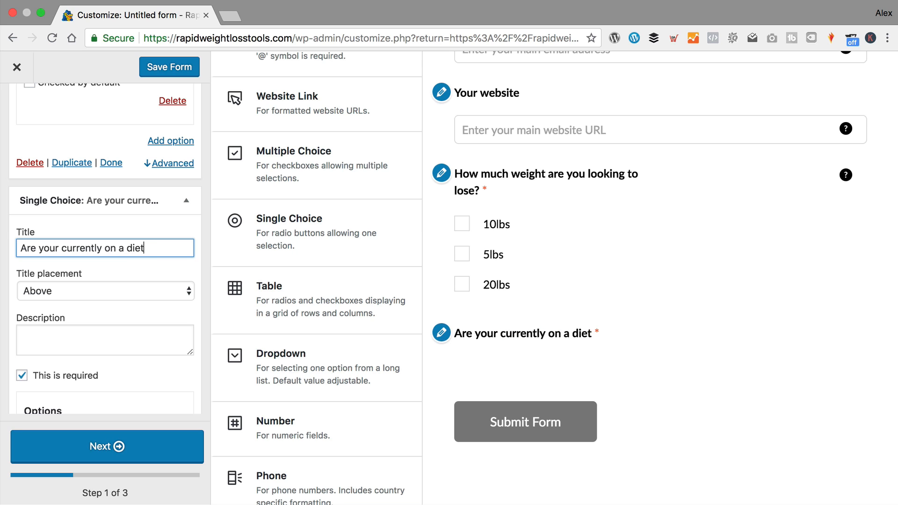
pyautogui.press('super+z')
pyautogui.click(114, 249)
pyautogui.moveTo(114, 248); pyautogui.dragTo(2, 243)
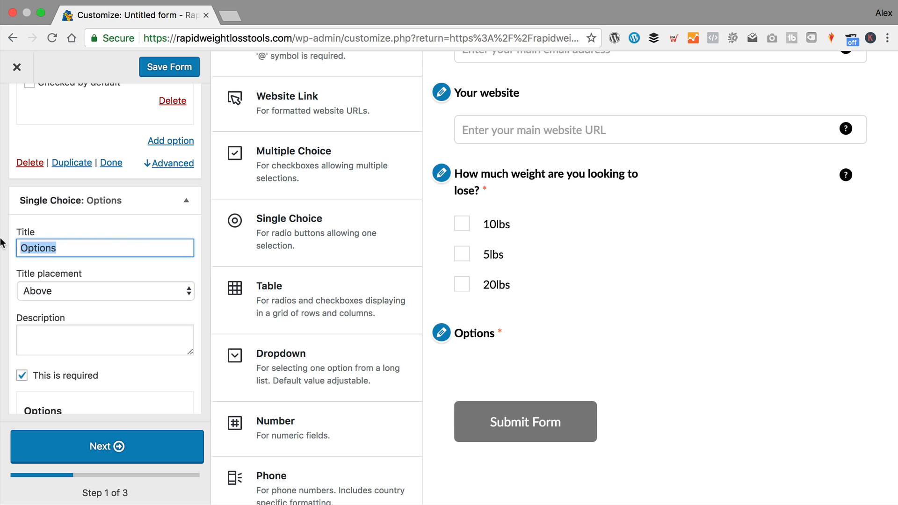
pyautogui.write('Are you o')
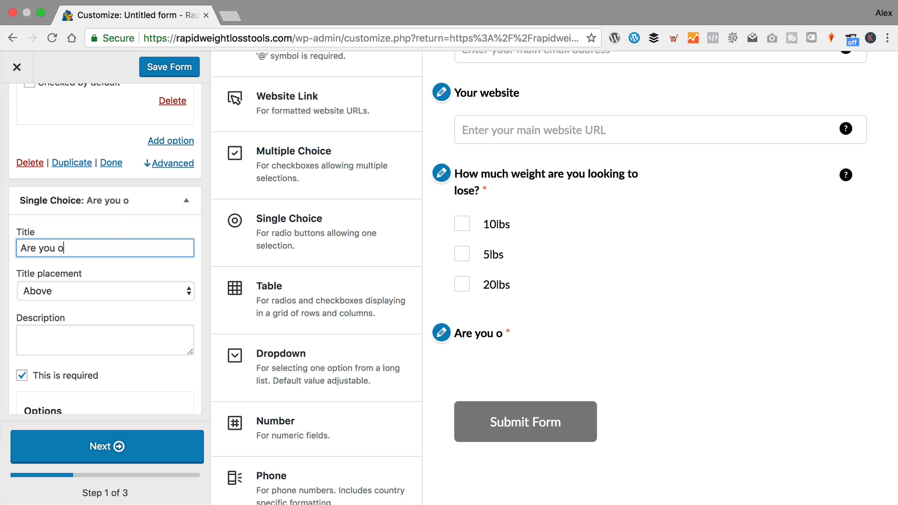
pyautogui.write('n a diet?')
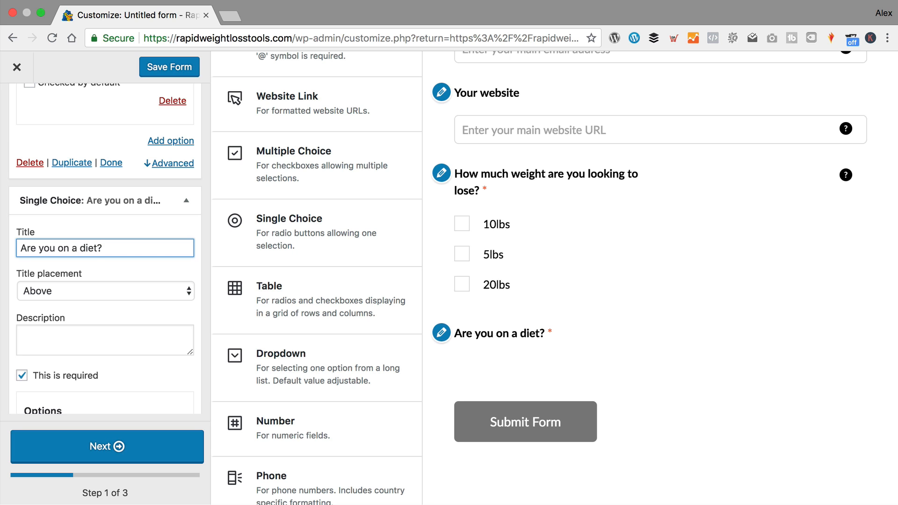
pyautogui.scroll(-5, 30, 257)
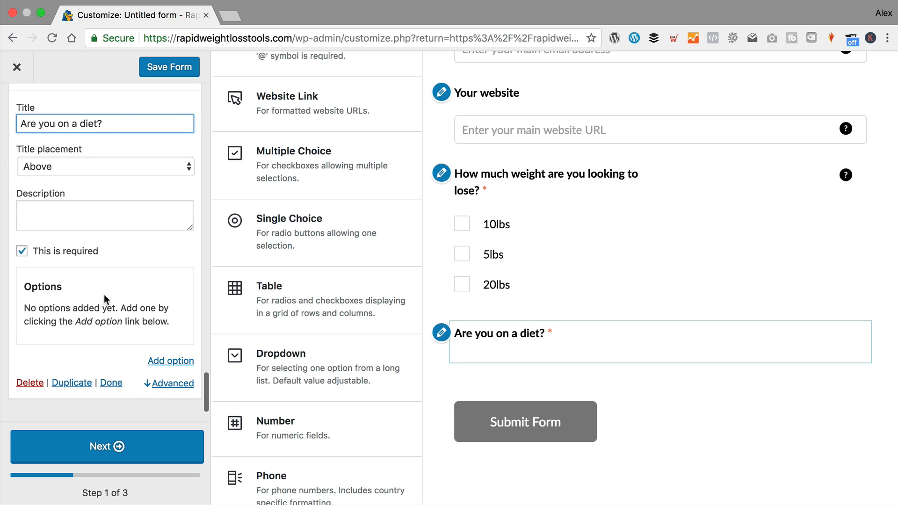
# - Give the diet question the answers Yes and No
pyautogui.click(180, 362)
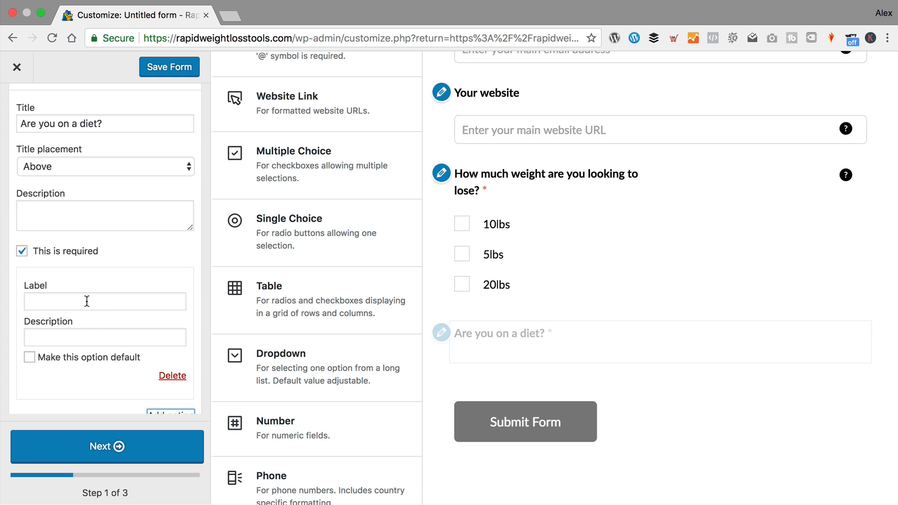
pyautogui.click(86, 301)
pyautogui.write('Y')
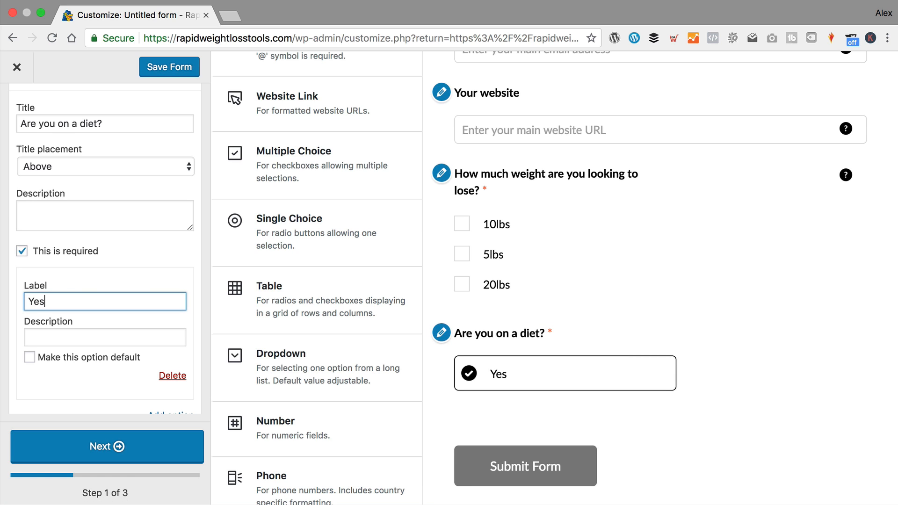
pyautogui.write('es')
pyautogui.scroll(-2, 97, 304)
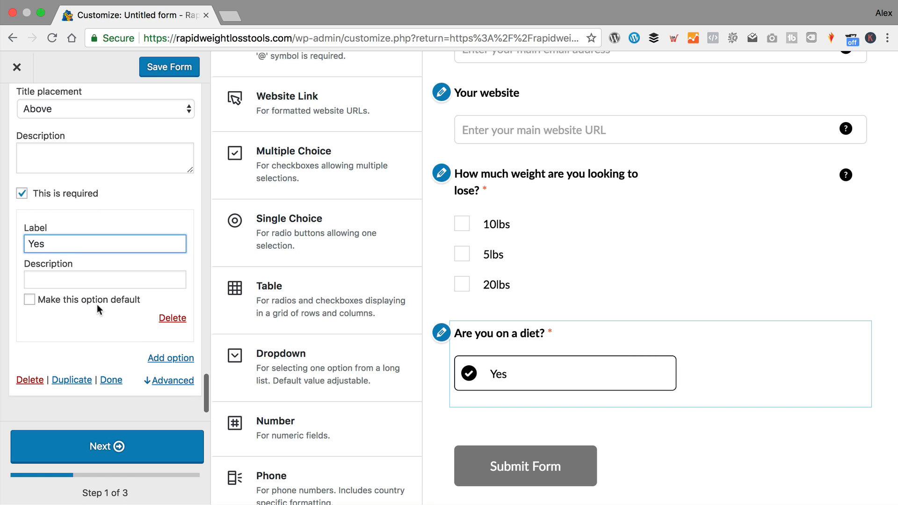
pyautogui.click(174, 357)
pyautogui.click(68, 360)
pyautogui.write('No')
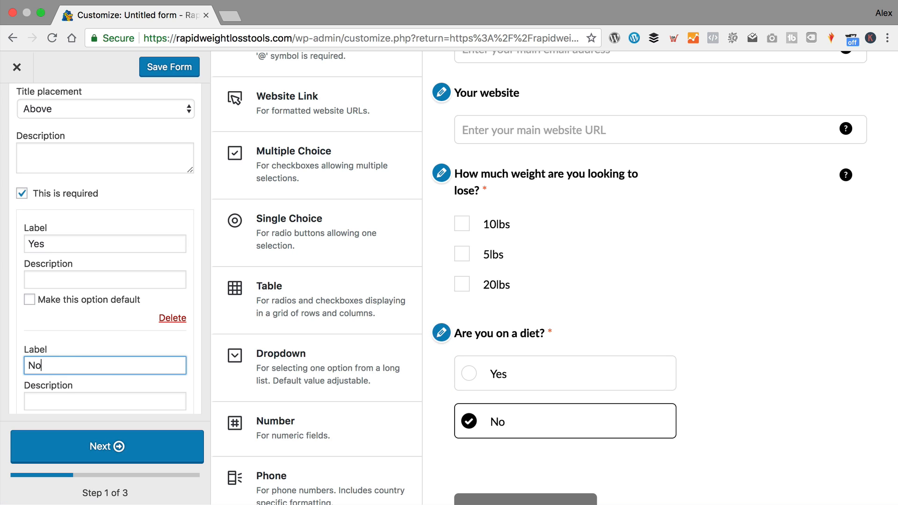
pyautogui.scroll(-2, 108, 319)
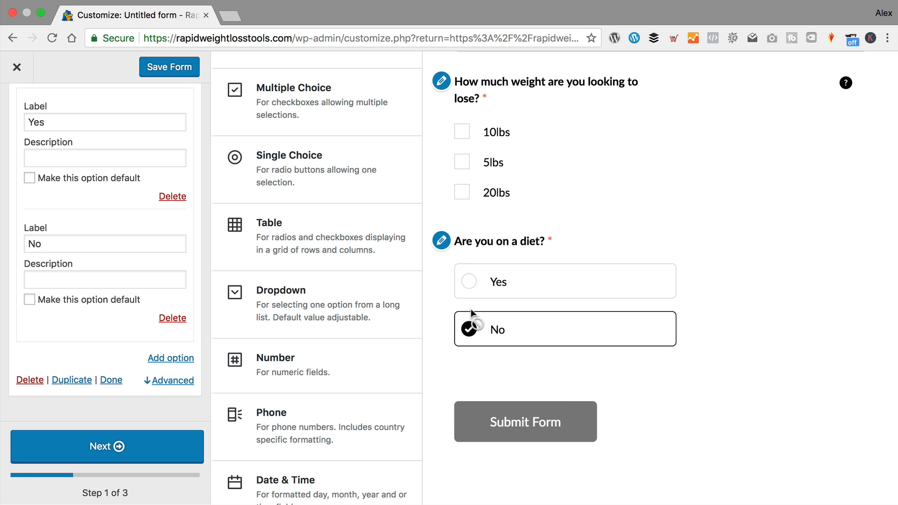
# - Add a Dropdown field titled 'What is your current weight?'
pyautogui.scroll(-2, 321, 221)
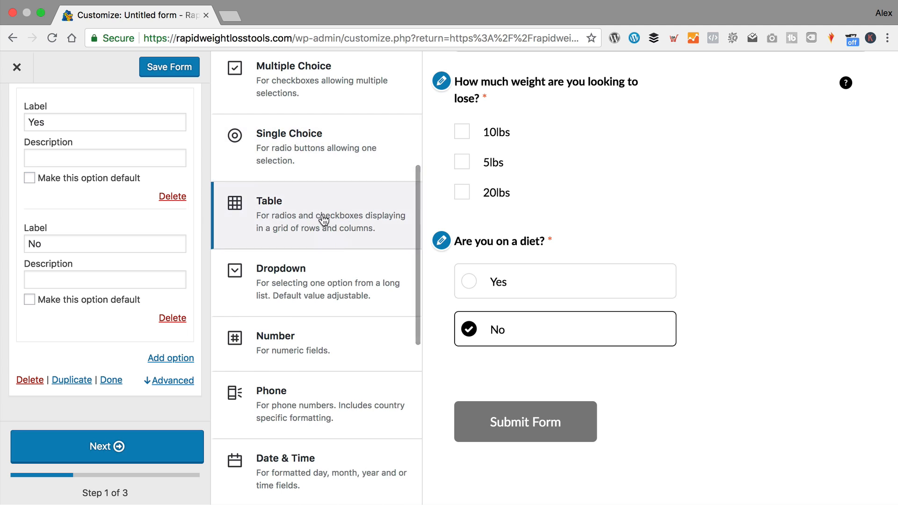
pyautogui.click(327, 247)
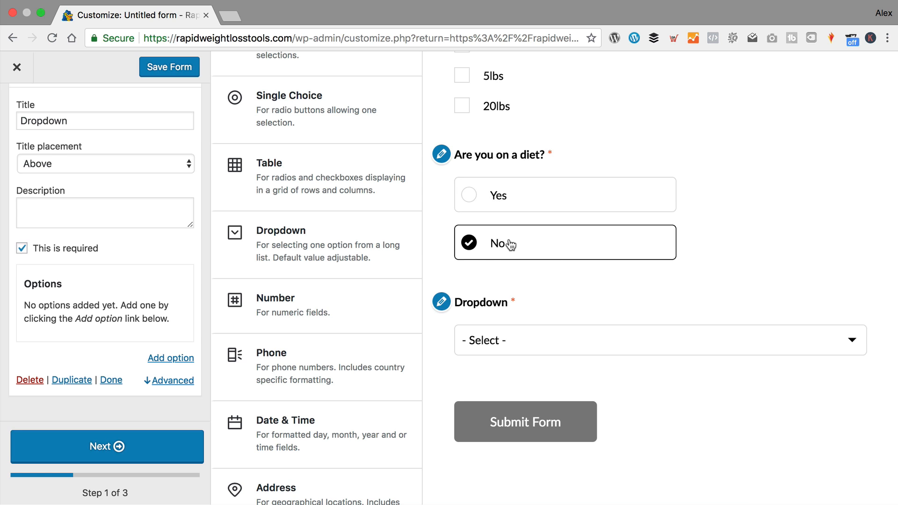
pyautogui.scroll(3, 4, 136)
pyautogui.moveTo(80, 185); pyautogui.dragTo(10, 174)
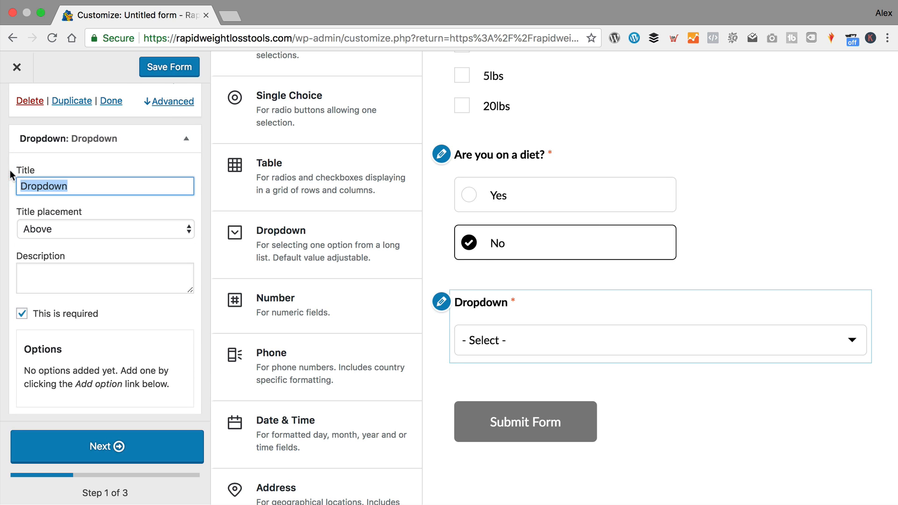
pyautogui.write('What is your curren')
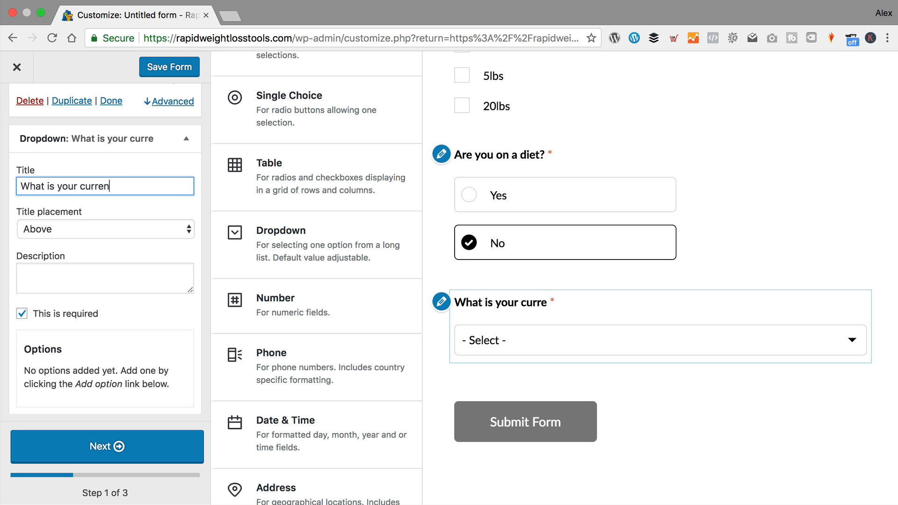
pyautogui.write('t weight?')
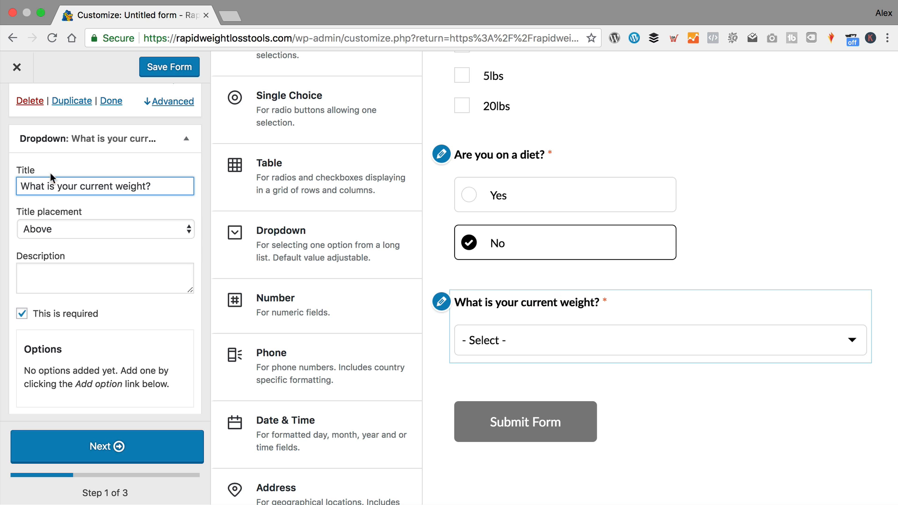
pyautogui.scroll(-3, 53, 177)
# - Give the weight dropdown the choices 120lbs, 140lbs and 160lbs
pyautogui.click(173, 357)
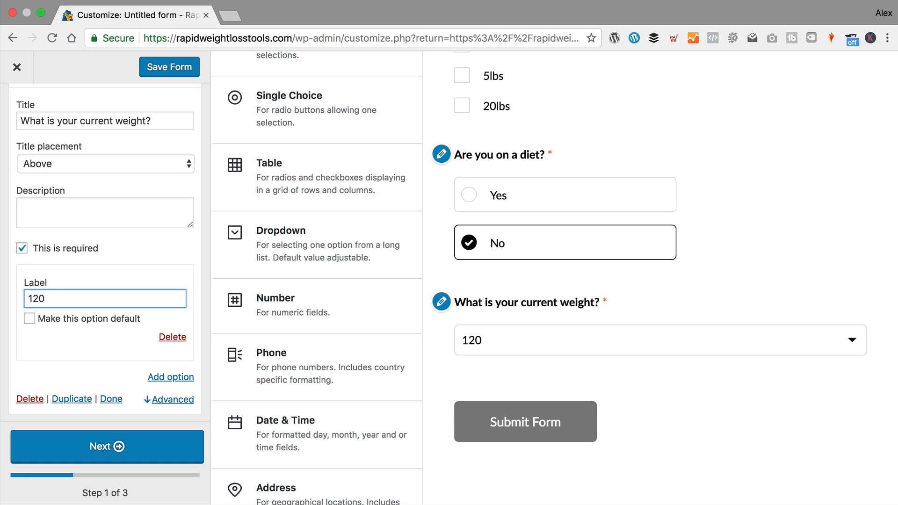
pyautogui.click(173, 374)
pyautogui.click(67, 382)
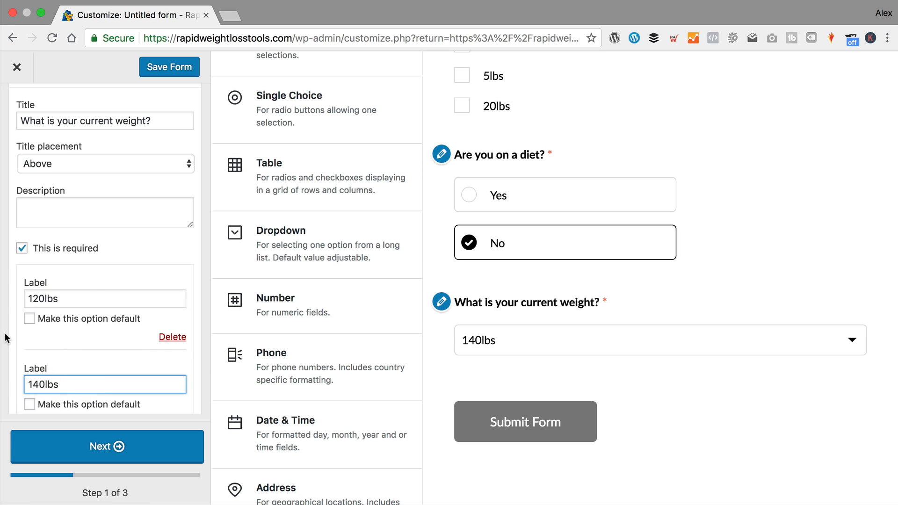
pyautogui.scroll(-3, 105, 282)
pyautogui.click(171, 358)
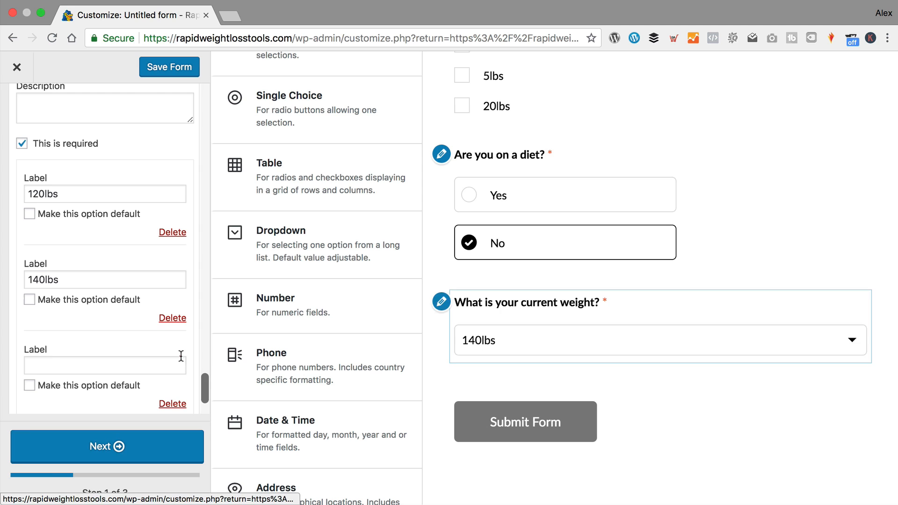
pyautogui.click(50, 358)
pyautogui.write('160lbs')
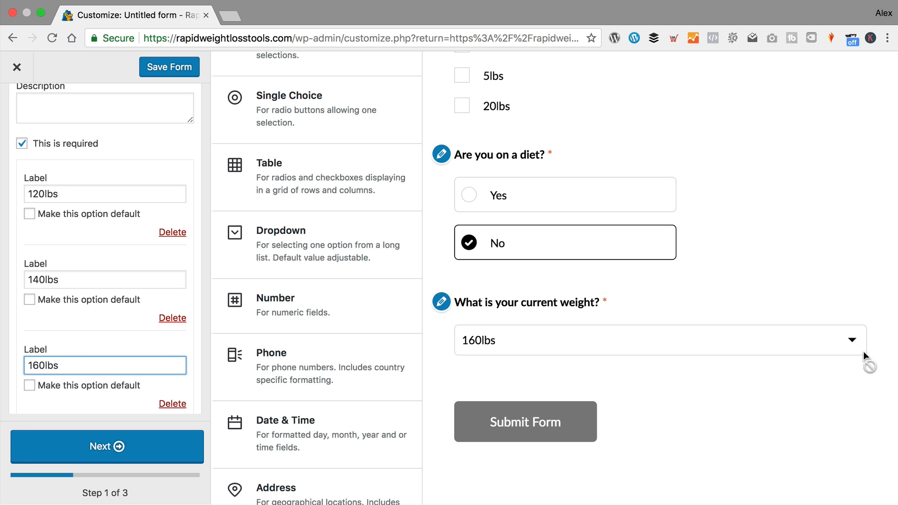
# - Check the weight choices in the preview, then add a Number field
pyautogui.click(854, 340)
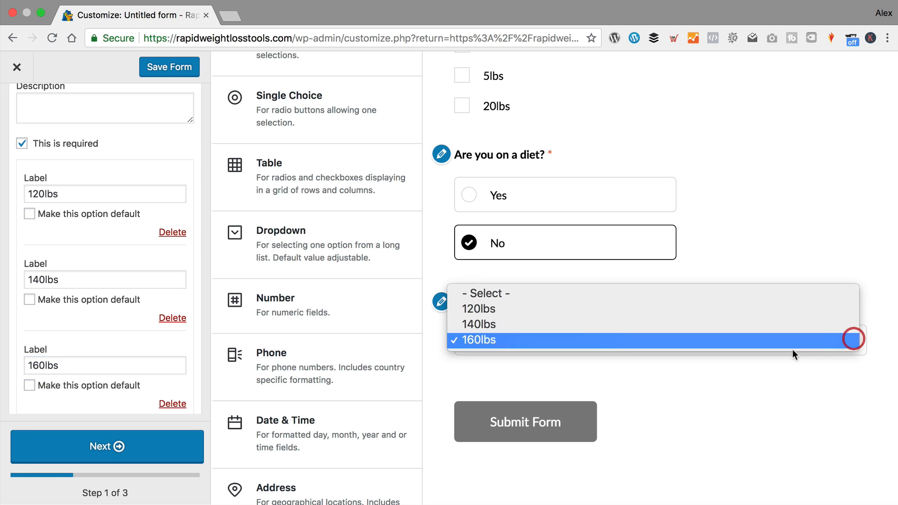
pyautogui.click(535, 372)
pyautogui.scroll(-3, 124, 291)
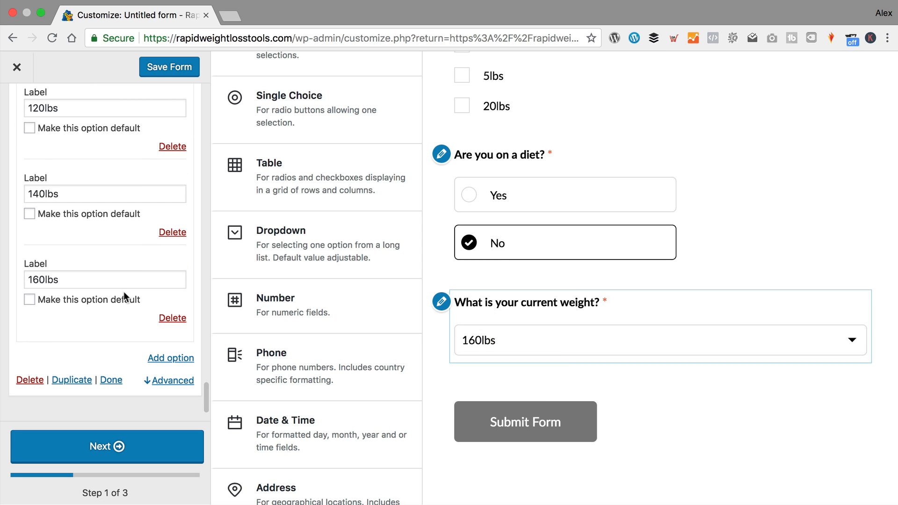
pyautogui.click(288, 307)
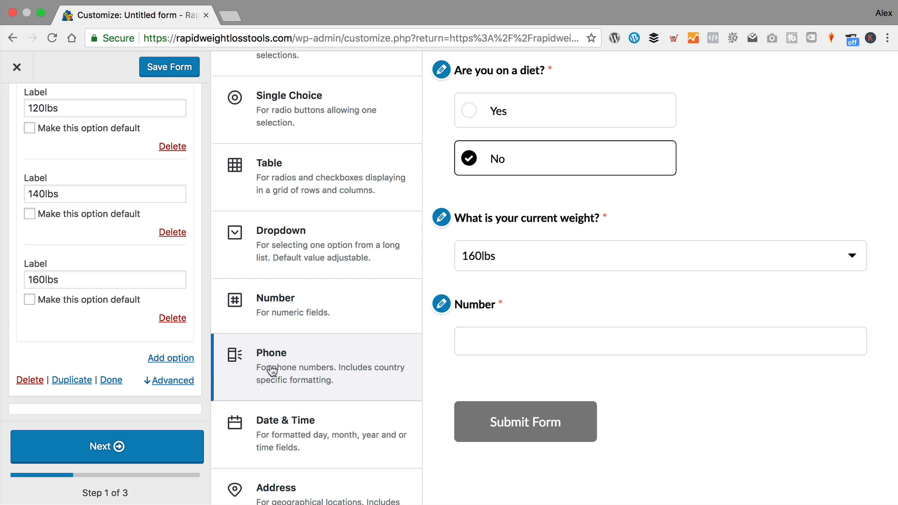
# - Add a Phone field and delete the Number field from the form
pyautogui.click(338, 372)
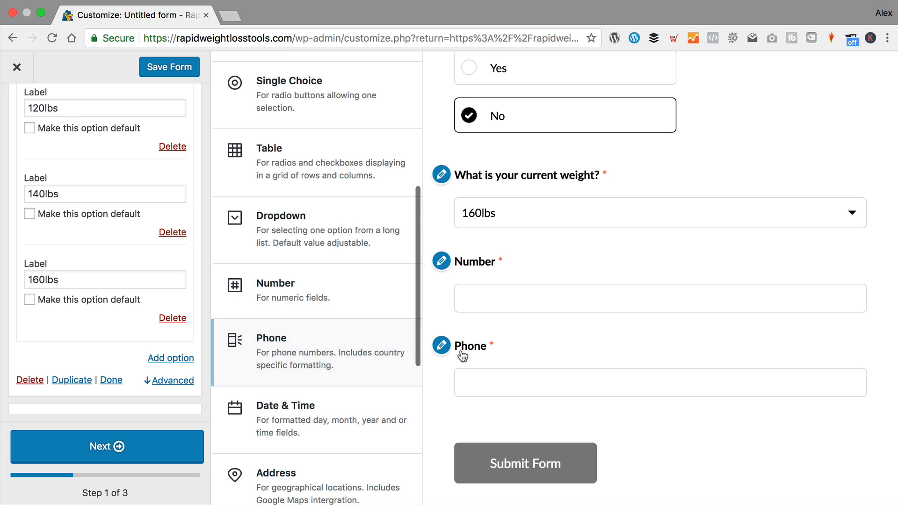
pyautogui.click(445, 345)
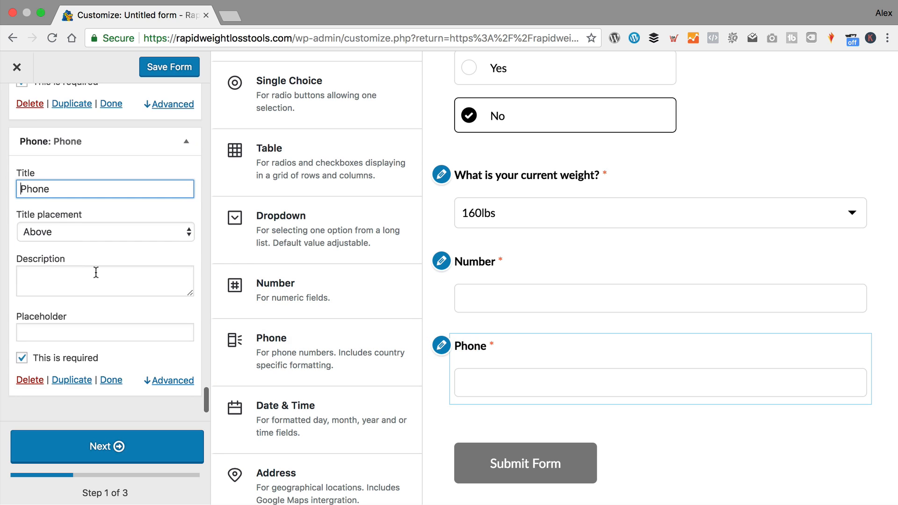
pyautogui.scroll(1, 96, 272)
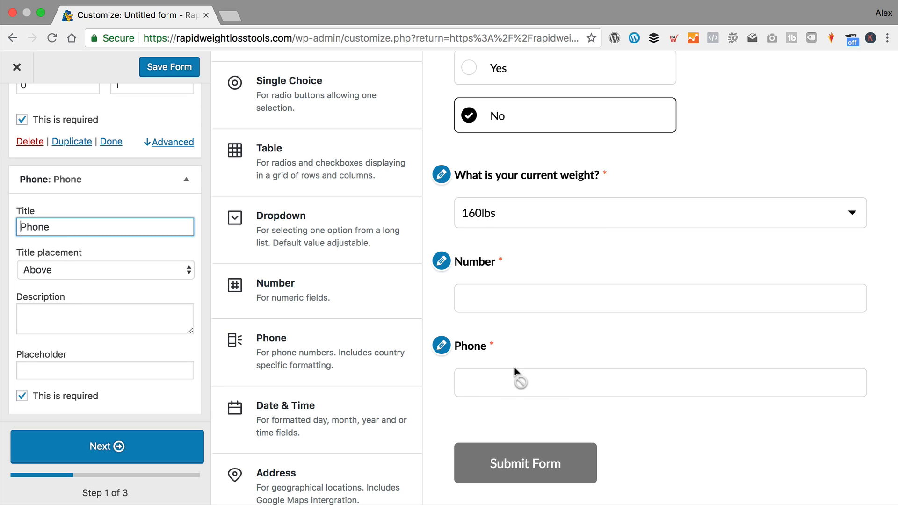
pyautogui.click(446, 262)
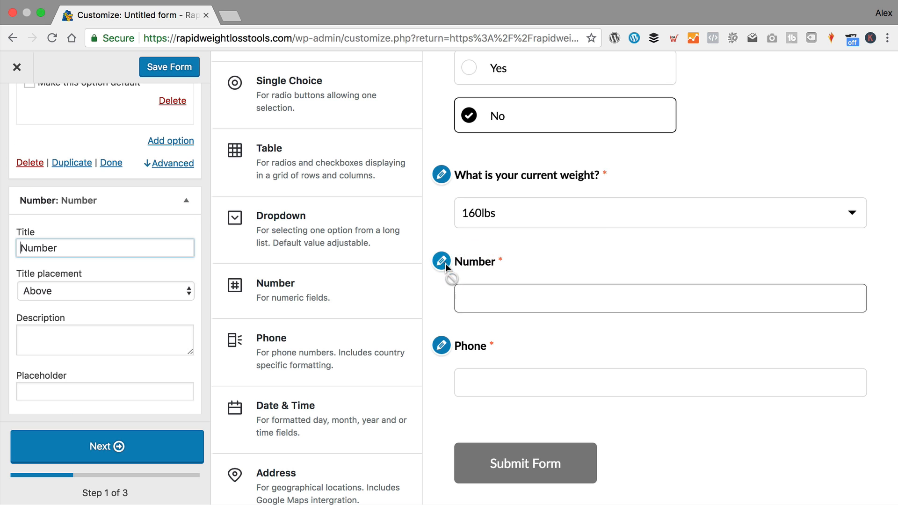
pyautogui.scroll(-5, 104, 344)
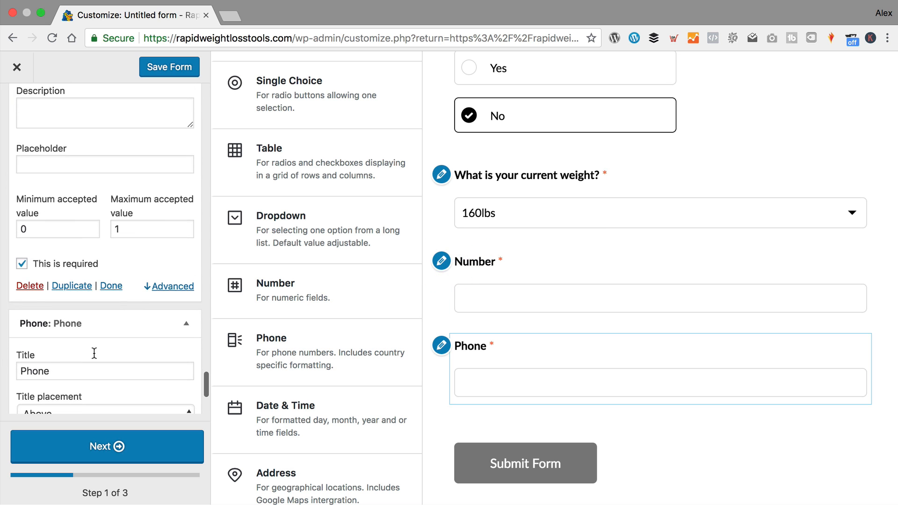
pyautogui.click(20, 275)
# - Rename the Phone field to 'Phone Number', then add a Date & Time field
pyautogui.click(440, 304)
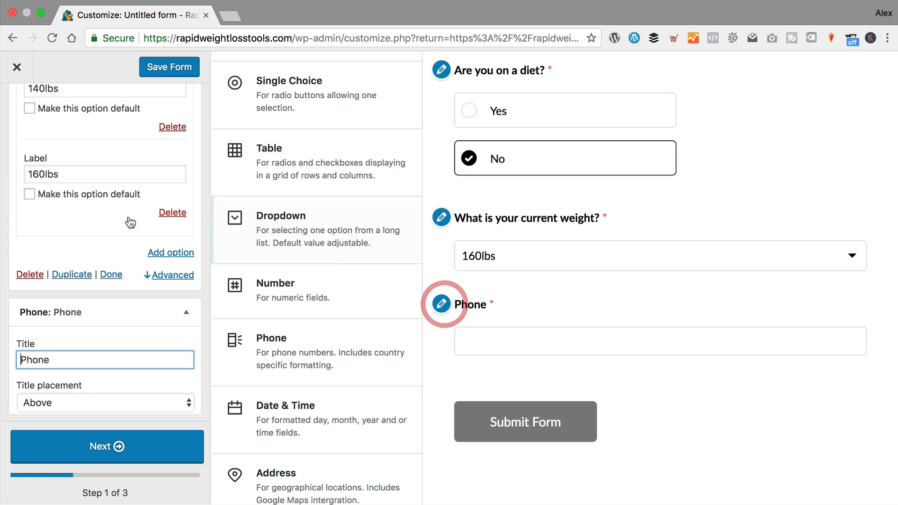
pyautogui.scroll(-2, 77, 356)
pyautogui.click(82, 311)
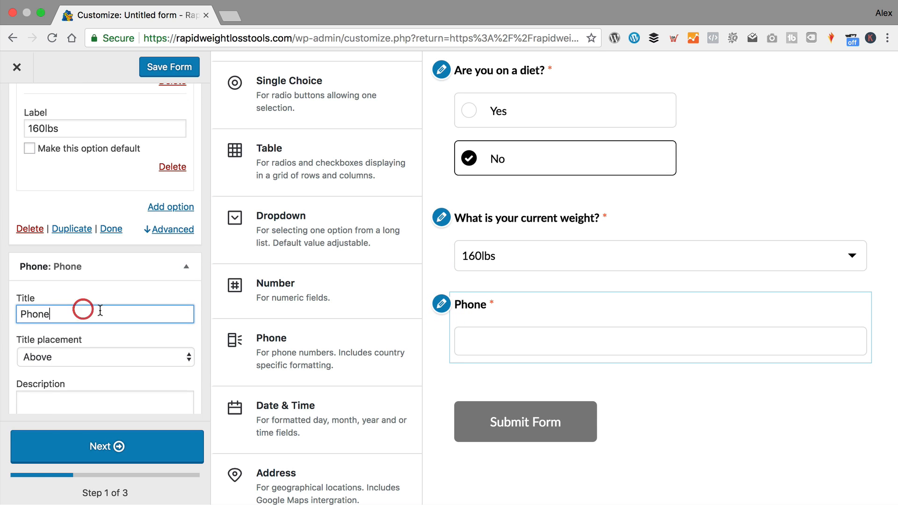
pyautogui.write('Number')
pyautogui.scroll(-5, 105, 304)
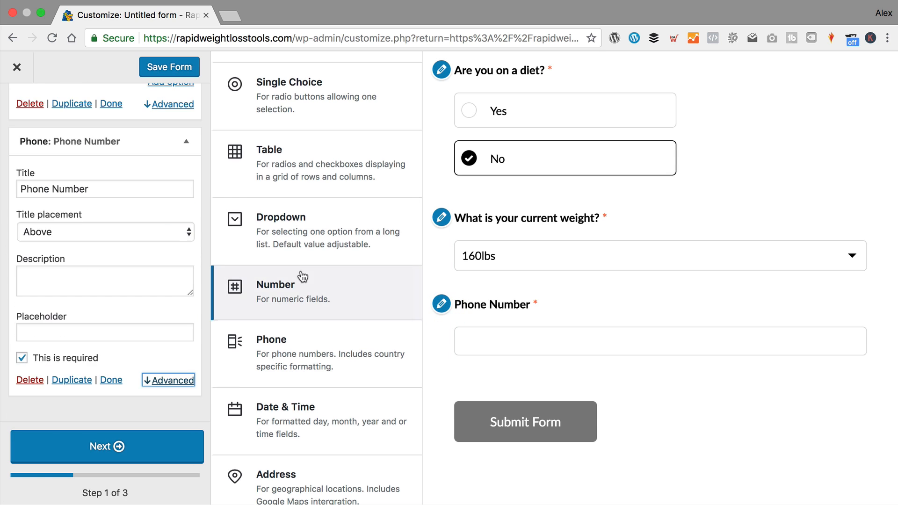
pyautogui.click(262, 429)
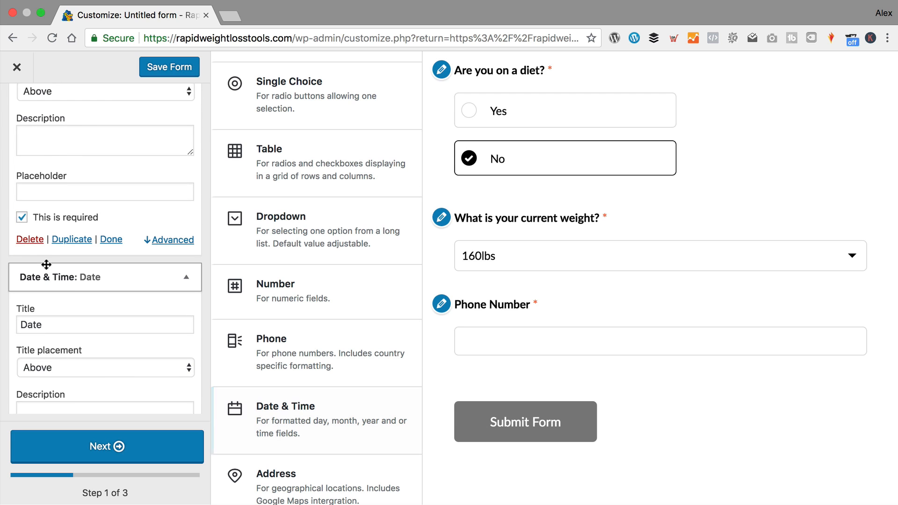
# - Keep the Date & Time field showing Date only and title it 'When are you hoping to lose weight by?'
pyautogui.scroll(-2, 78, 291)
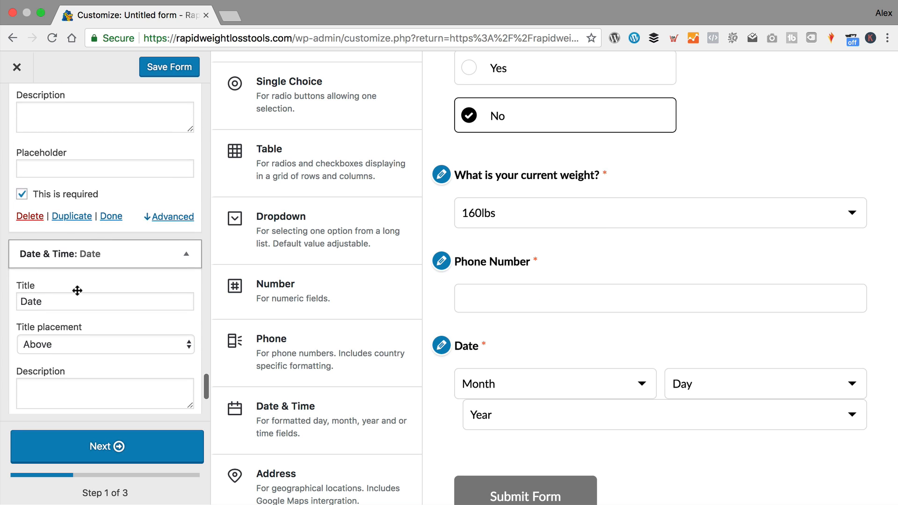
pyautogui.scroll(-2, 66, 279)
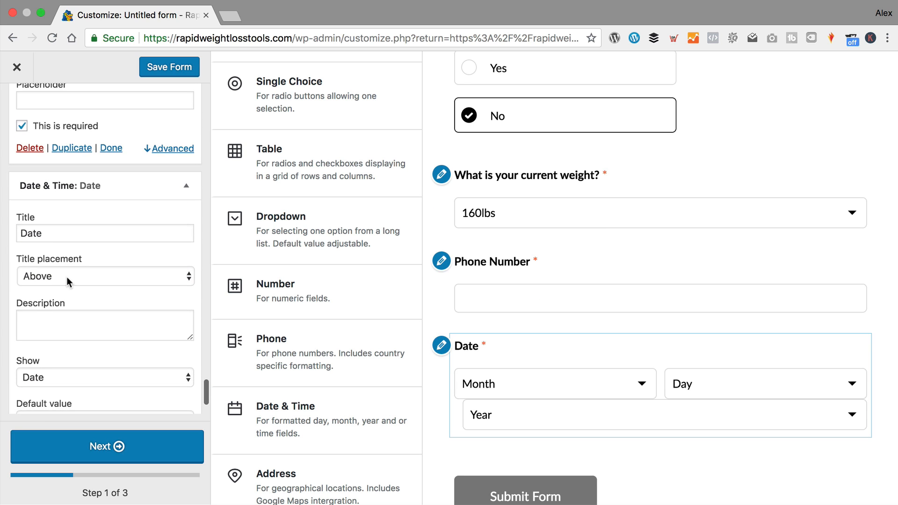
pyautogui.click(56, 378)
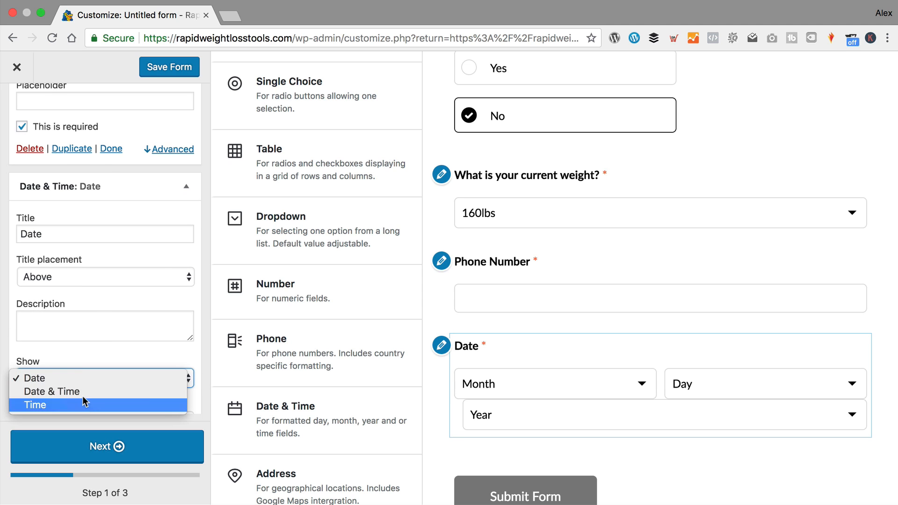
pyautogui.click(89, 225)
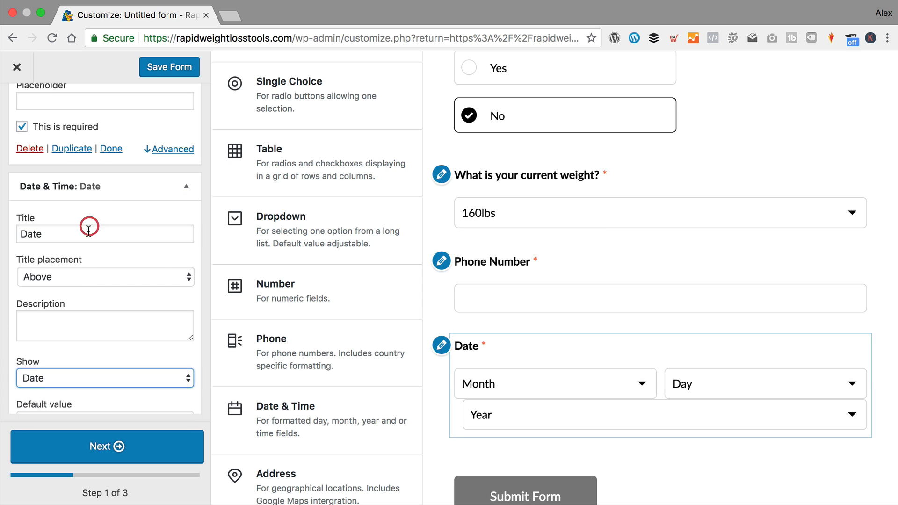
pyautogui.doubleClick(86, 224)
pyautogui.write('When ')
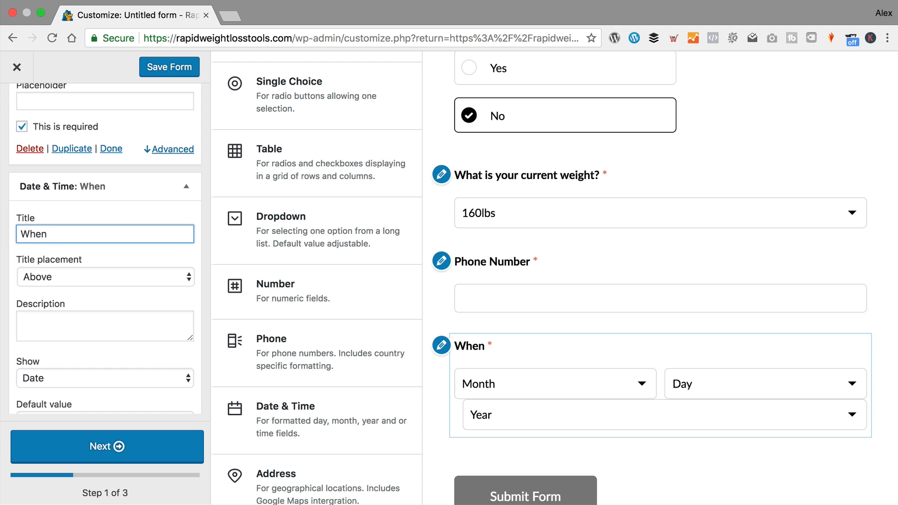
pyautogui.write('edo')
pyautogui.press('BackSpace')
pyautogui.press('BackSpace')
pyautogui.write('are you hp')
pyautogui.press('BackSpace')
pyautogui.write('oping to lo')
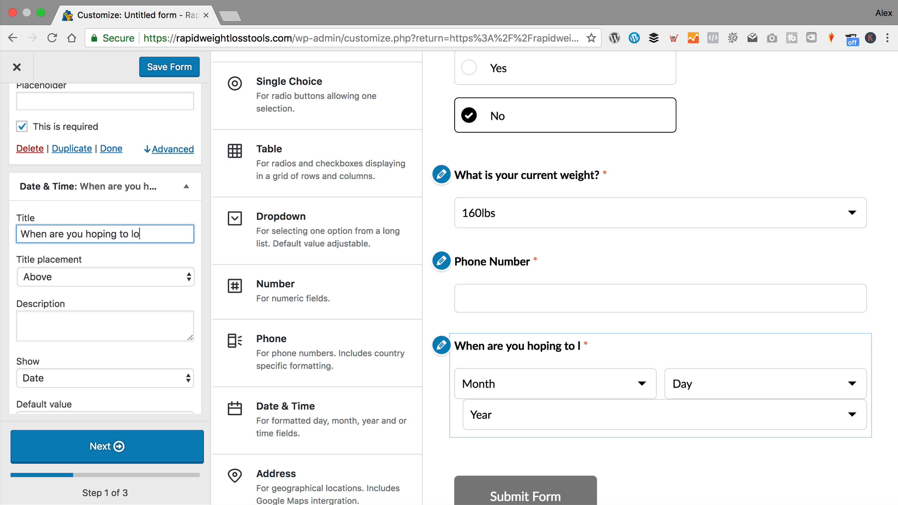
pyautogui.write('se weight by?')
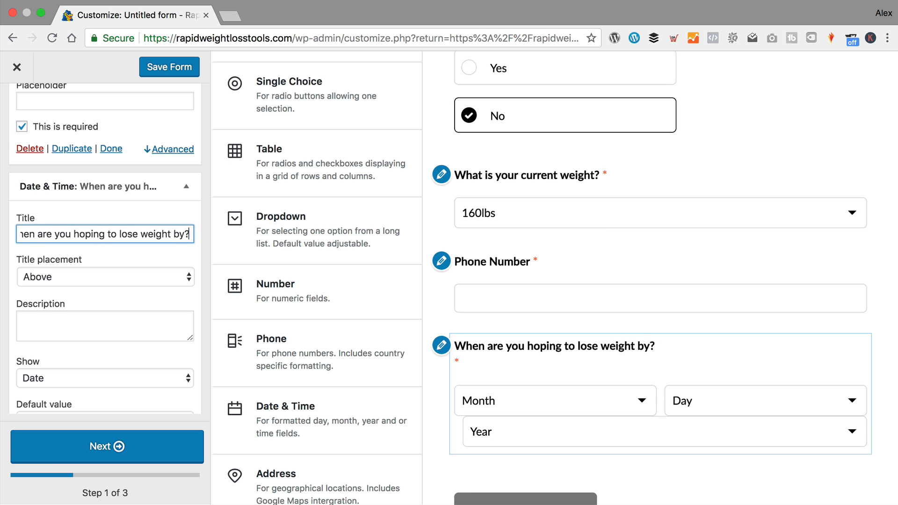
pyautogui.scroll(-3, 64, 265)
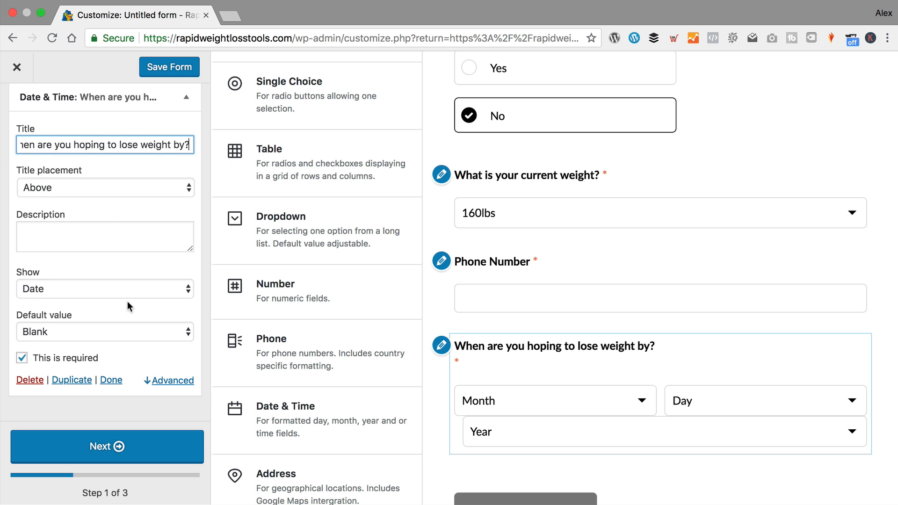
pyautogui.scroll(-3, 335, 278)
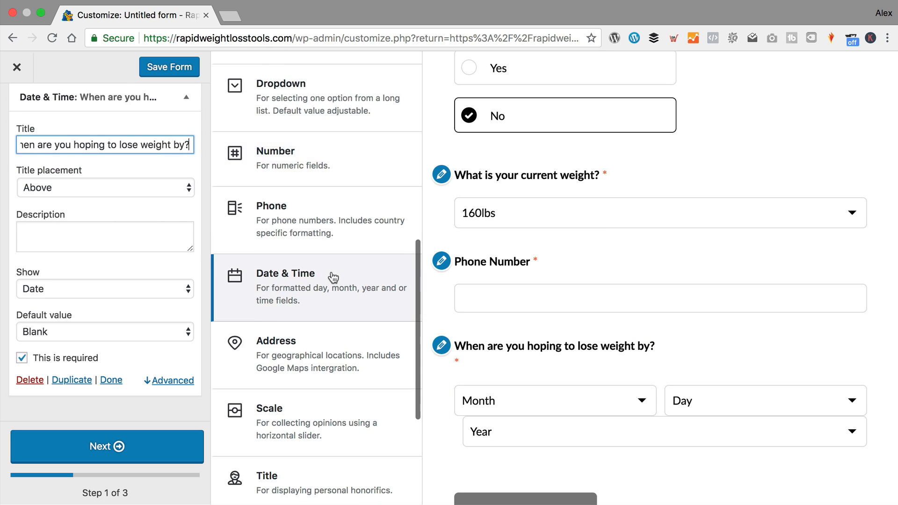
# - Drag an Address field into the form above Submit Form and open its settings
pyautogui.click(326, 361)
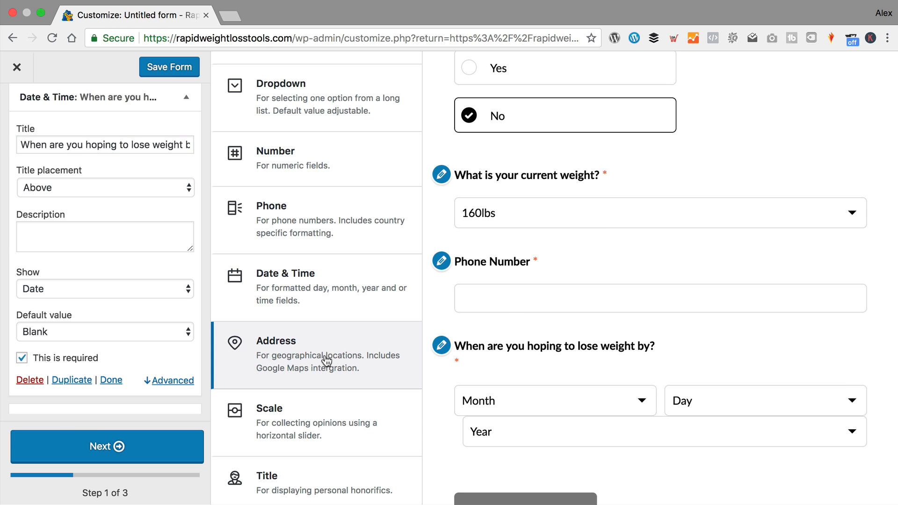
pyautogui.moveTo(326, 360); pyautogui.dragTo(500, 305)
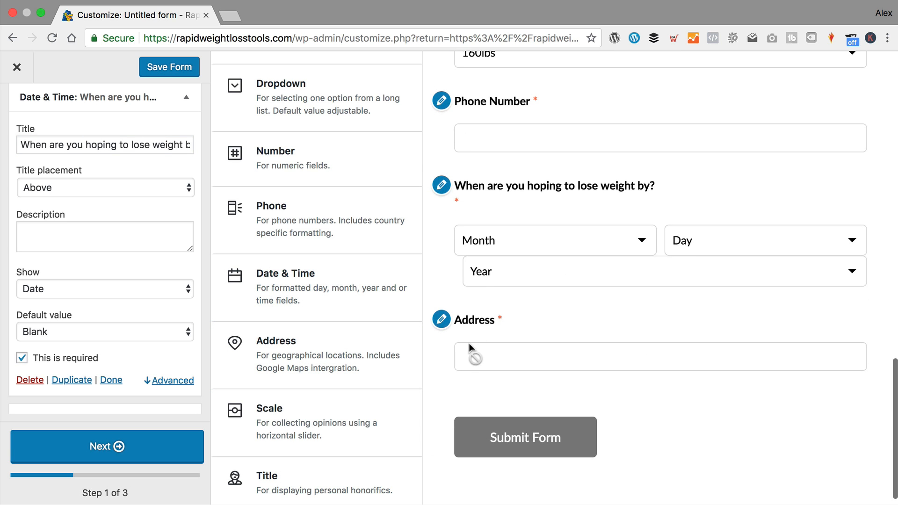
pyautogui.click(441, 328)
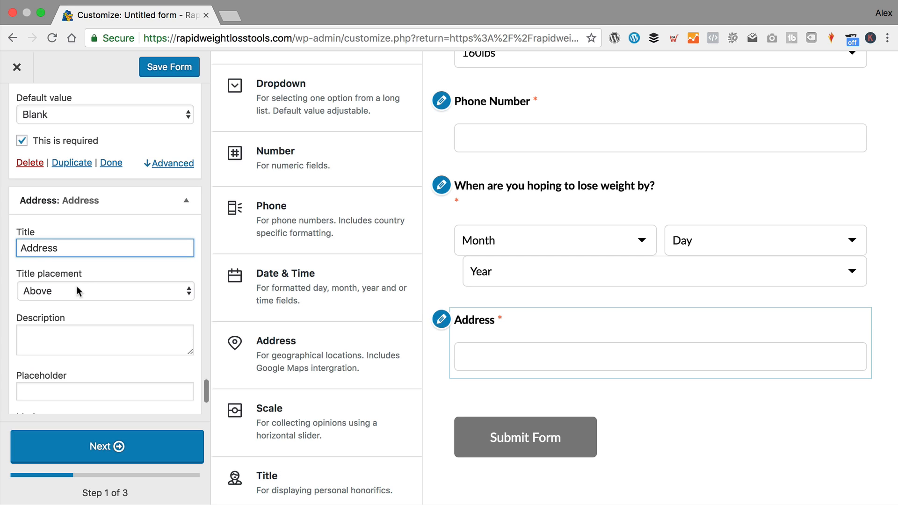
pyautogui.scroll(-3, 77, 285)
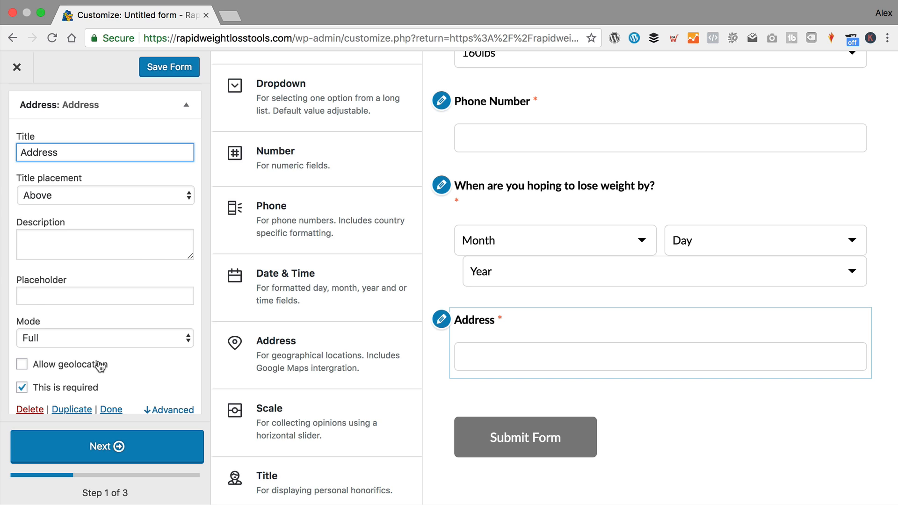
pyautogui.scroll(-2, 150, 252)
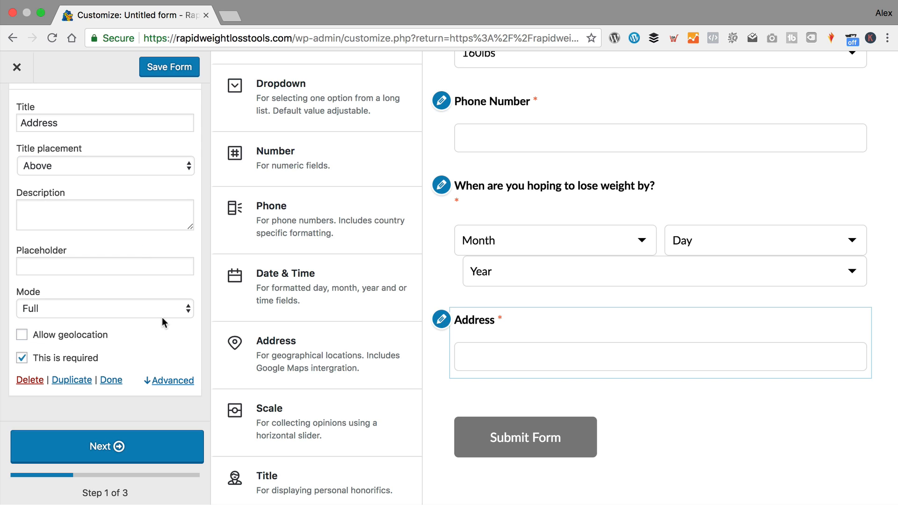
pyautogui.scroll(-3, 235, 287)
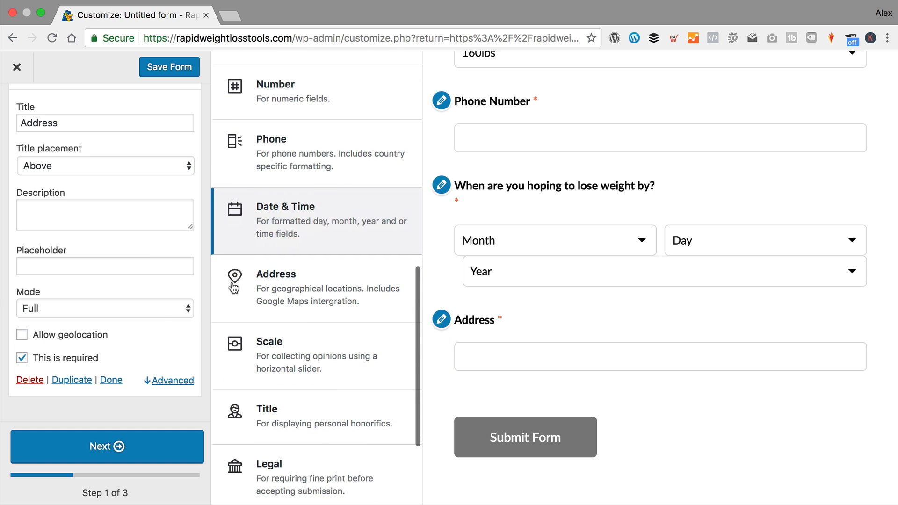
# - Add a Scale field titled 'Out of 100 how likely are to recommend this website?'
pyautogui.click(335, 361)
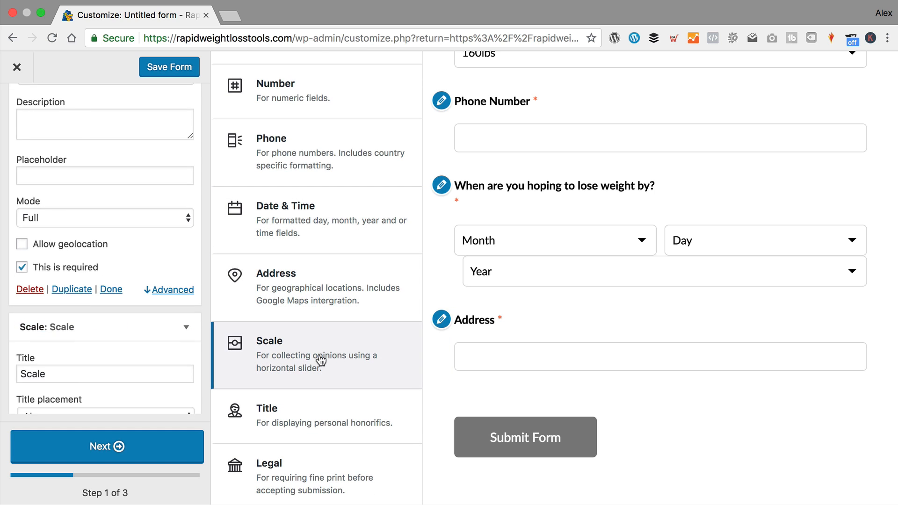
pyautogui.scroll(-3, 153, 299)
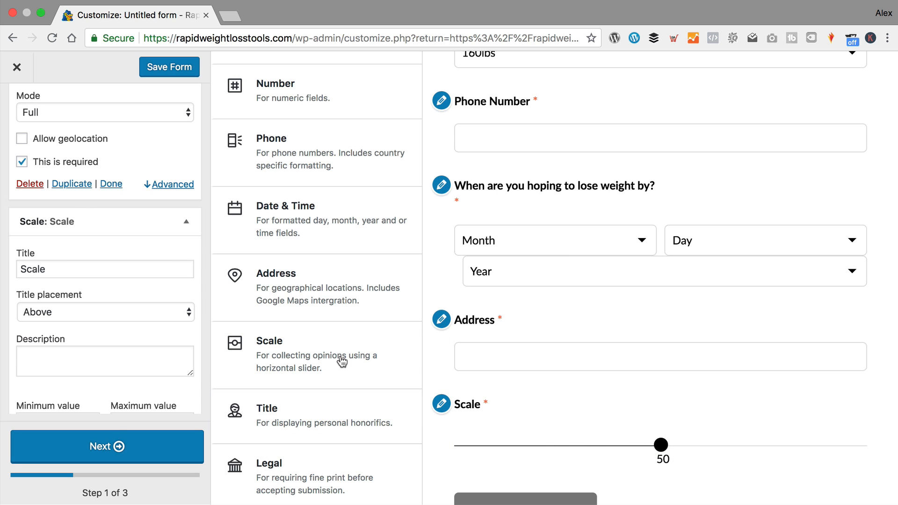
pyautogui.scroll(-2, 50, 286)
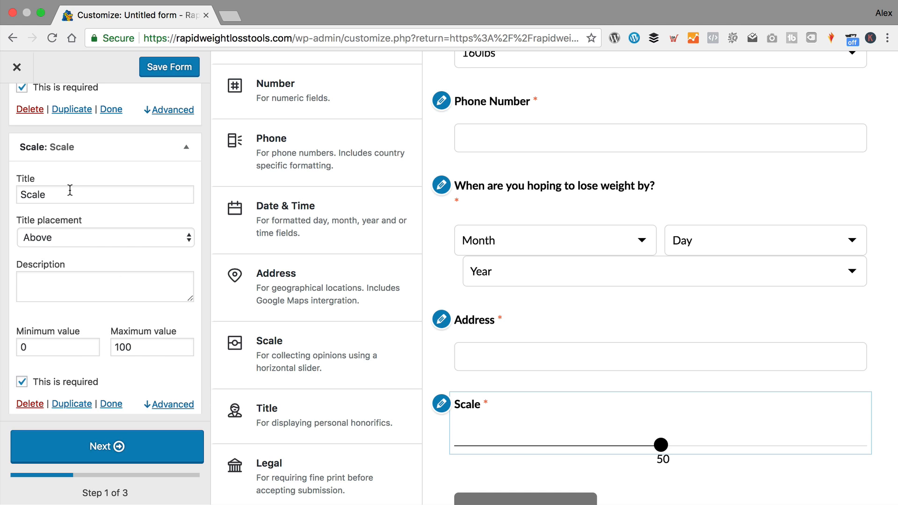
pyautogui.moveTo(70, 190); pyautogui.dragTo(5, 191)
pyautogui.write('Out of ')
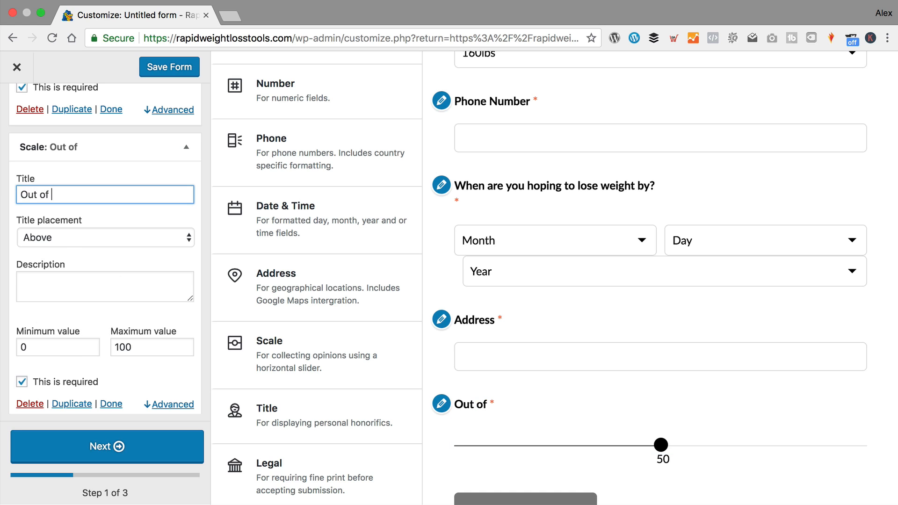
pyautogui.write('100 how likely a')
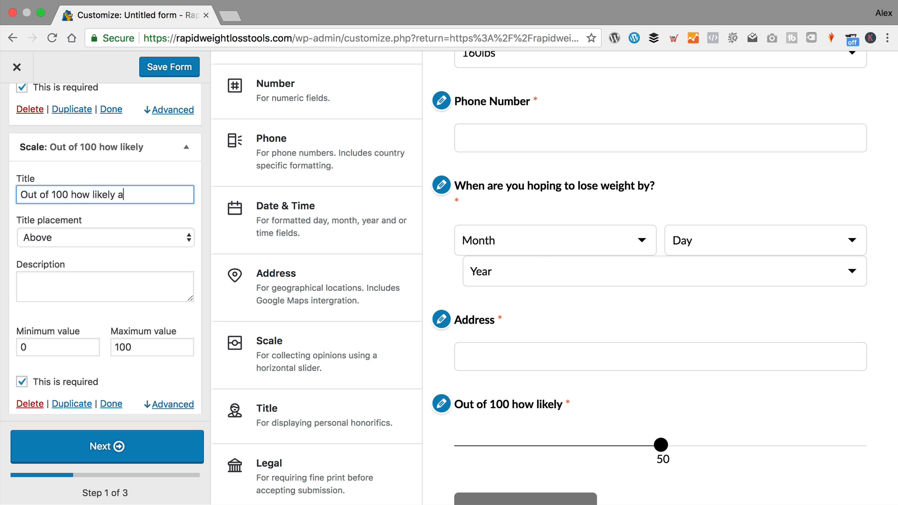
pyautogui.write('re tio reco')
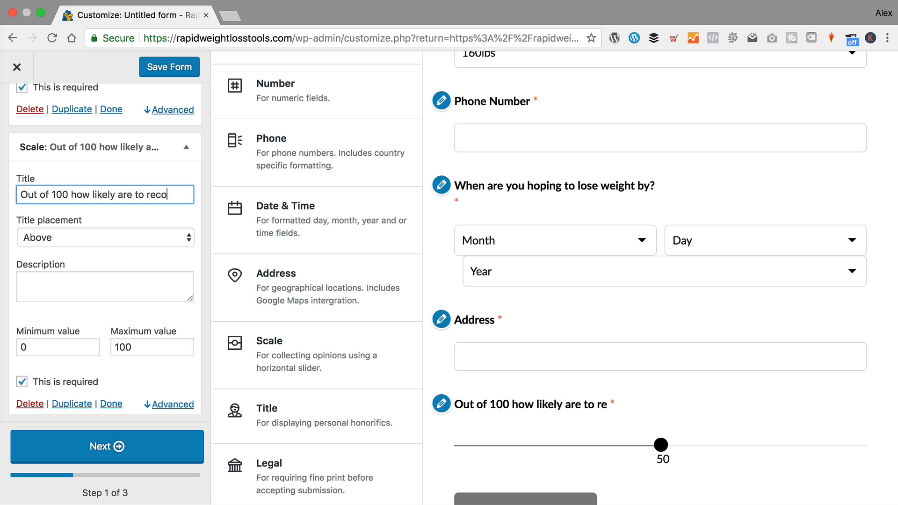
pyautogui.write('mmend this website?')
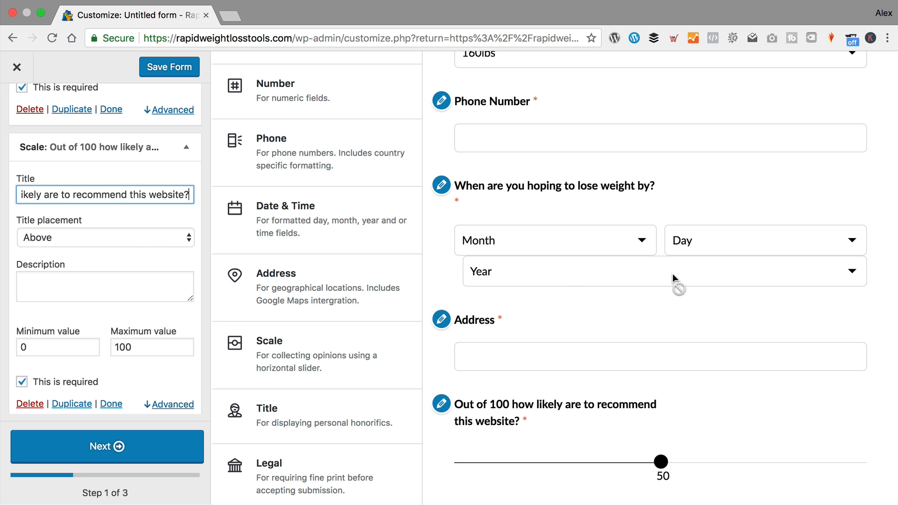
pyautogui.scroll(-2, 669, 328)
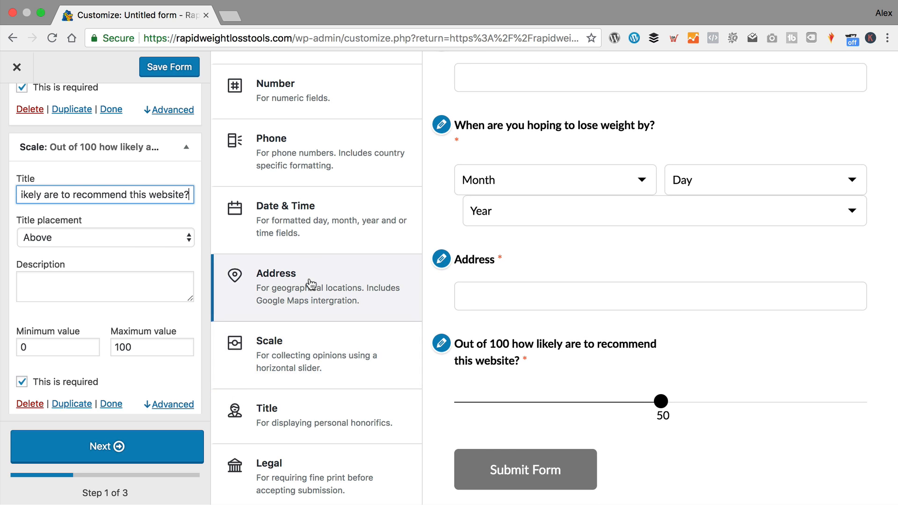
# - Retitle the Title field 'Your Title' and reuse that as its tooltip description
pyautogui.scroll(-2, 310, 283)
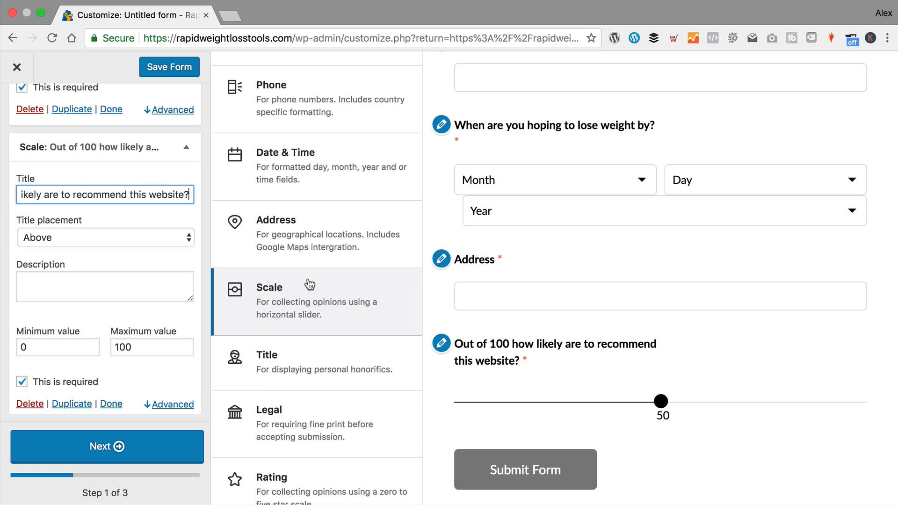
pyautogui.scroll(-2, 309, 285)
pyautogui.click(312, 308)
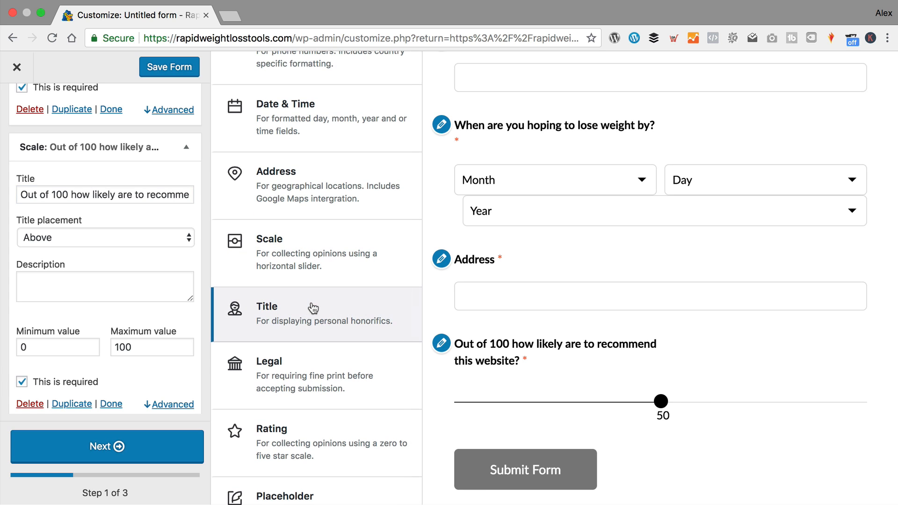
pyautogui.scroll(-2, 381, 311)
pyautogui.scroll(-1, 580, 456)
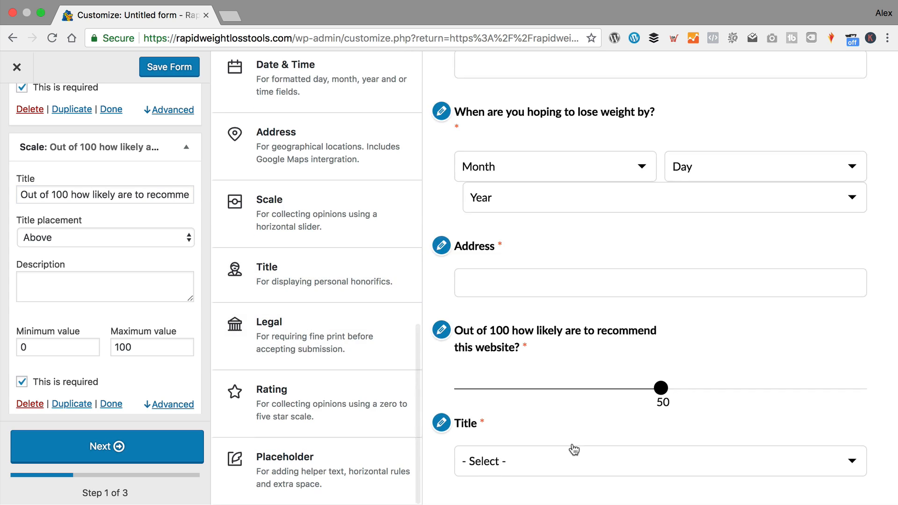
pyautogui.scroll(-1, 574, 450)
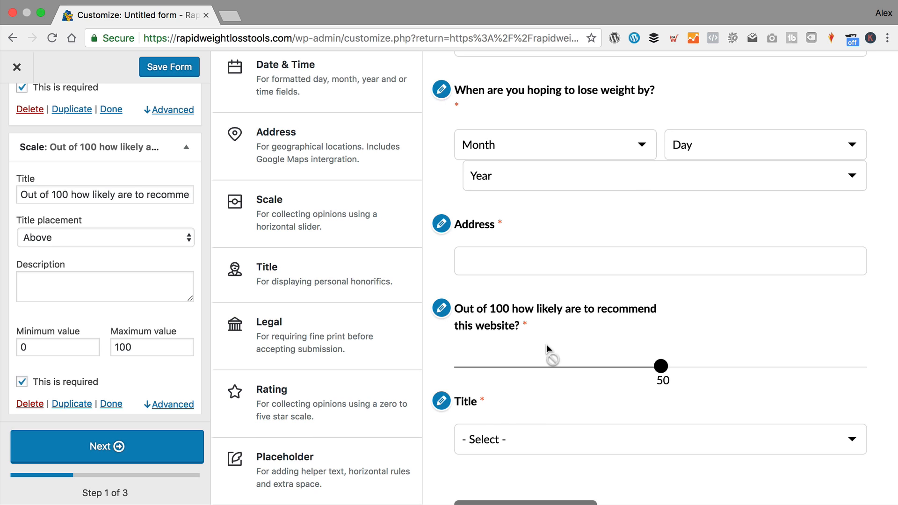
pyautogui.scroll(-1, 521, 363)
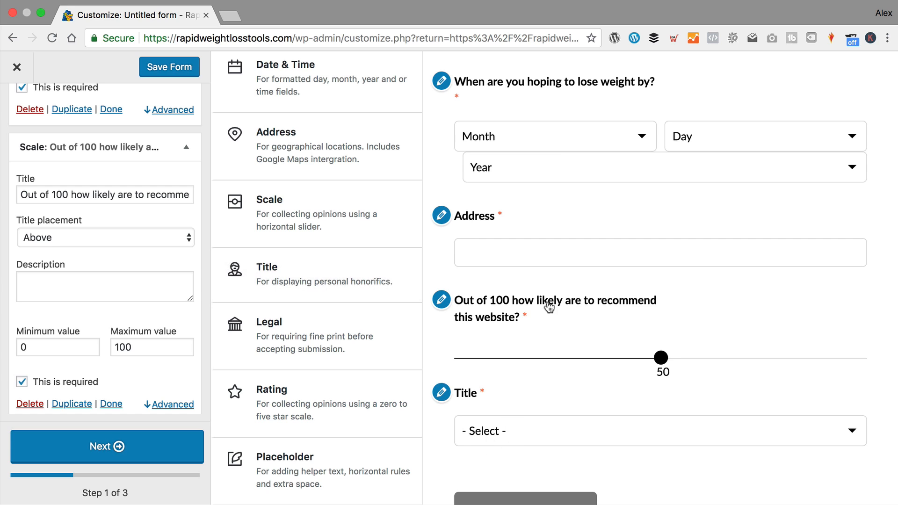
pyautogui.click(457, 400)
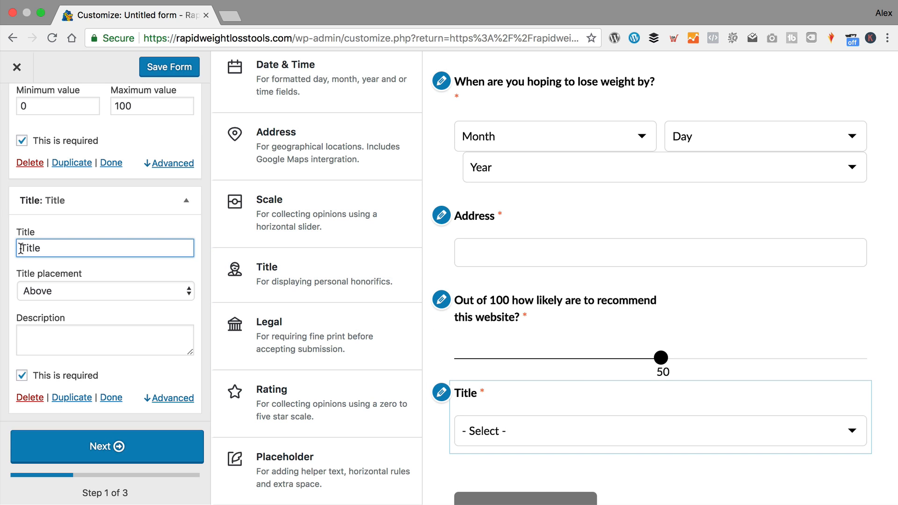
pyautogui.write('Your')
pyautogui.press('super+a')
pyautogui.press('super+c')
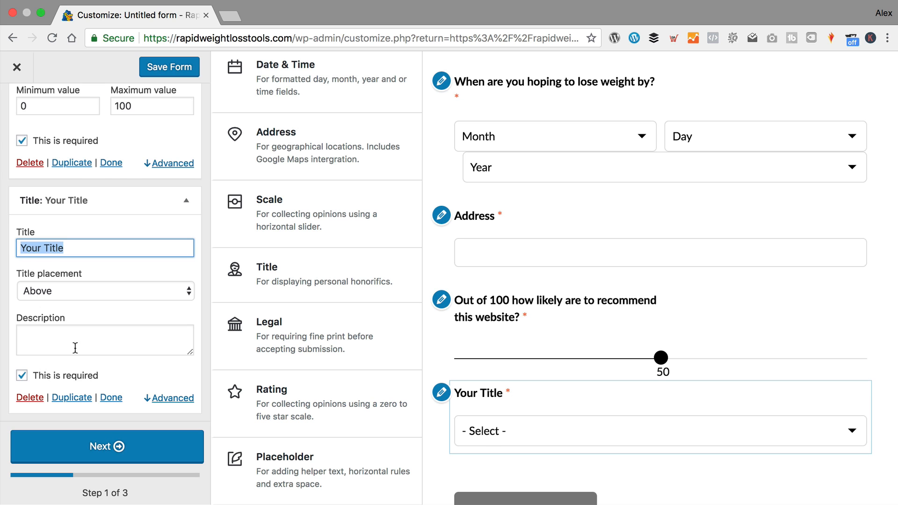
pyautogui.click(90, 335)
pyautogui.press('super+v')
pyautogui.scroll(-2, 96, 337)
pyautogui.click(22, 335)
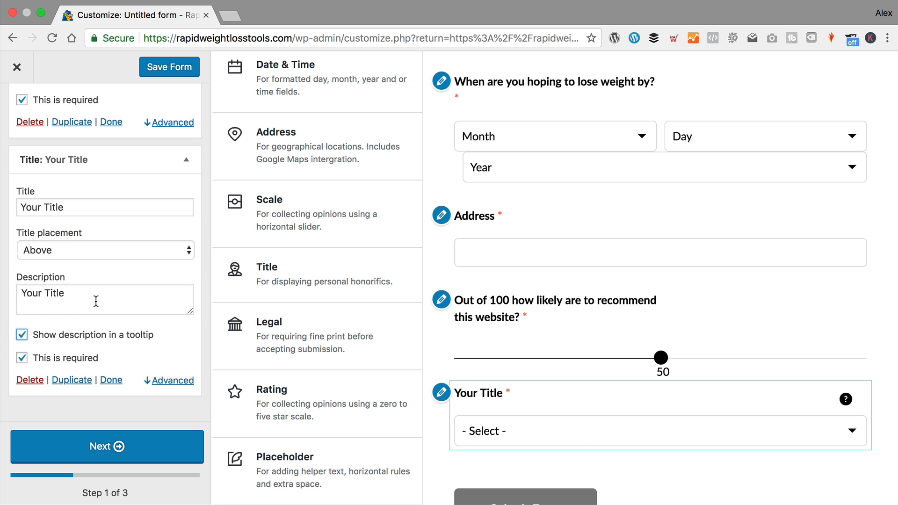
# - Add a Legal field with 'I accept terms and conditions.' and start editing its text
pyautogui.click(286, 341)
pyautogui.scroll(-3, 442, 295)
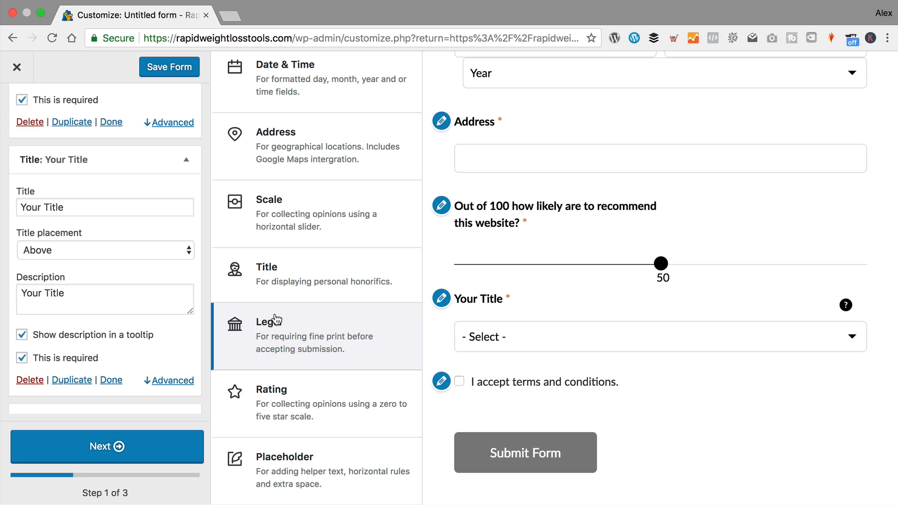
pyautogui.moveTo(443, 387); pyautogui.dragTo(442, 384)
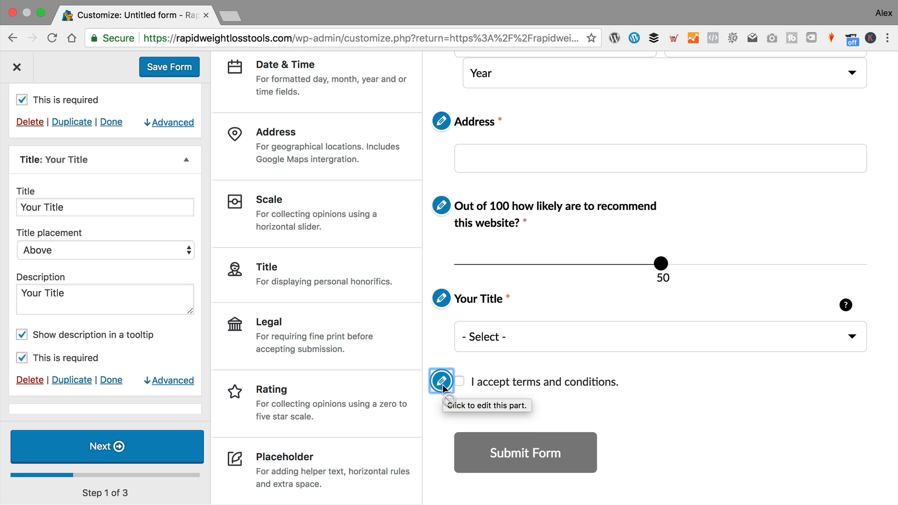
pyautogui.click(442, 384)
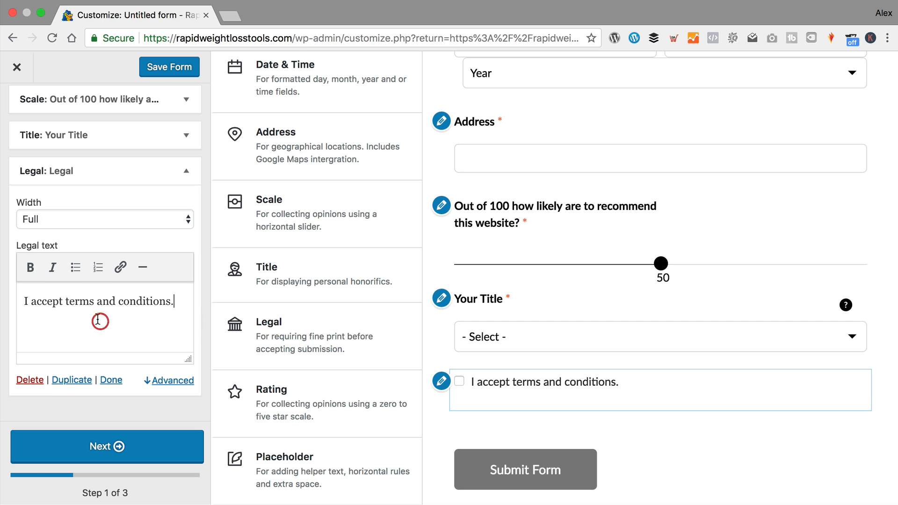
pyautogui.click(190, 324)
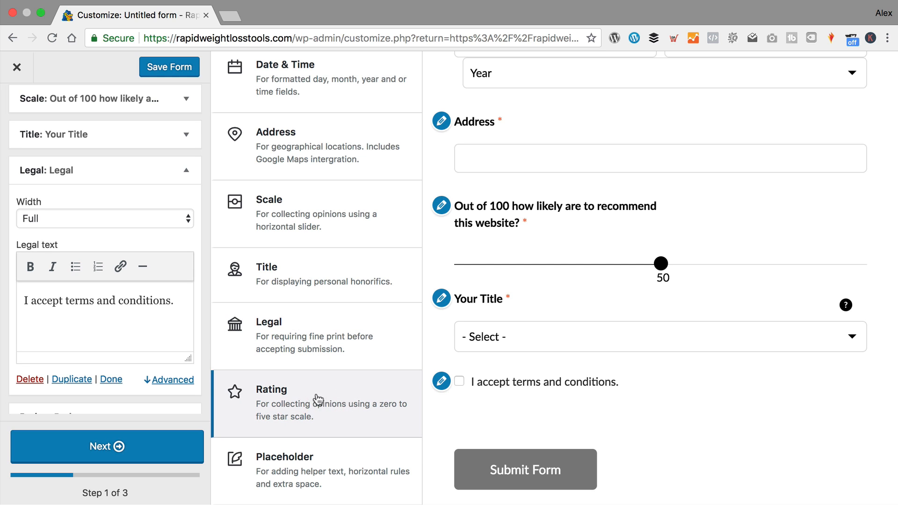
# - Add a five-star Rating field to the end of the form
pyautogui.click(329, 402)
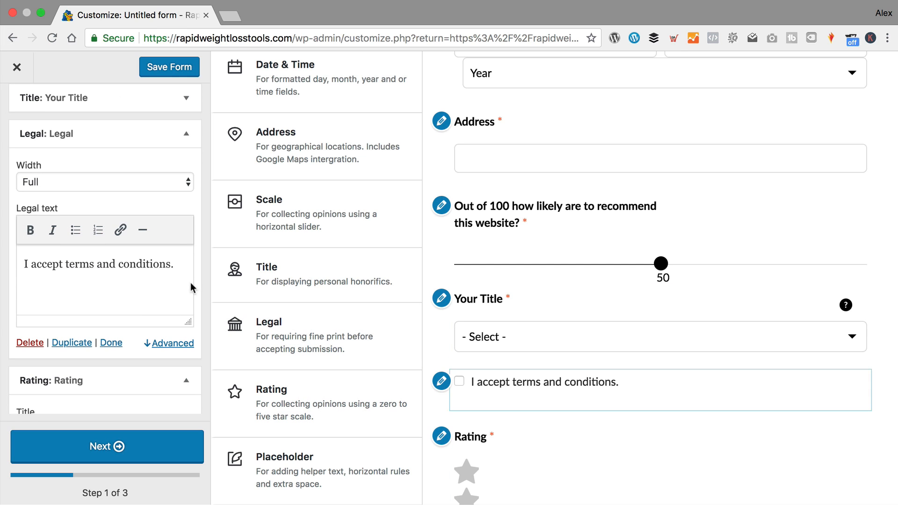
pyautogui.click(111, 342)
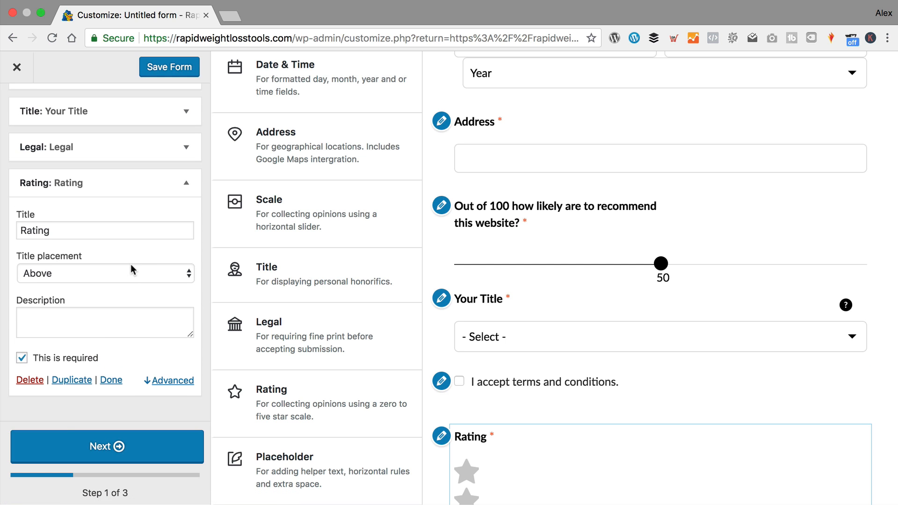
pyautogui.scroll(-3, 587, 366)
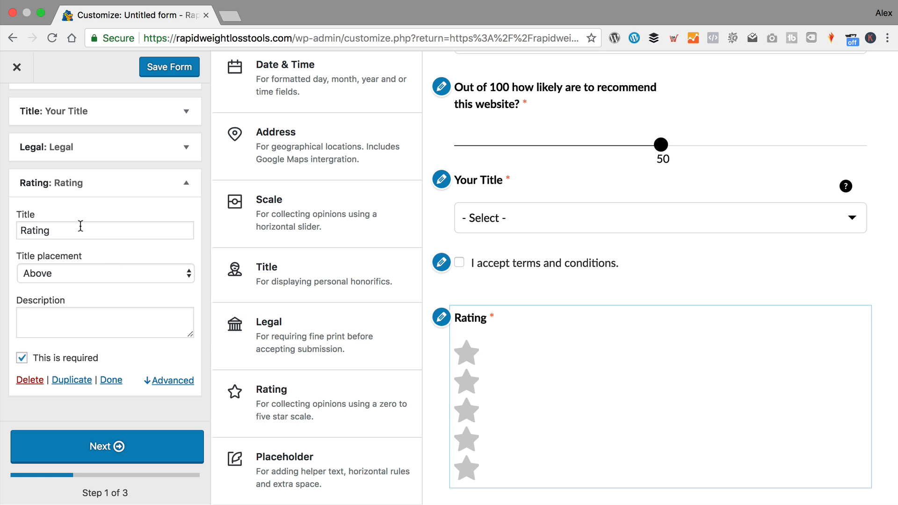
pyautogui.moveTo(81, 226); pyautogui.dragTo(1, 231)
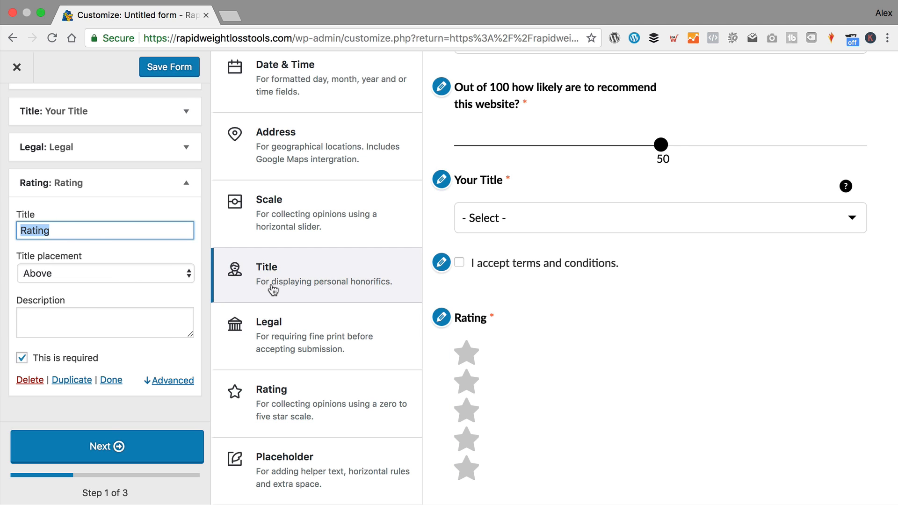
# - Add a Placeholder block titled 'This is a placeholder' and begin its body text
pyautogui.click(291, 475)
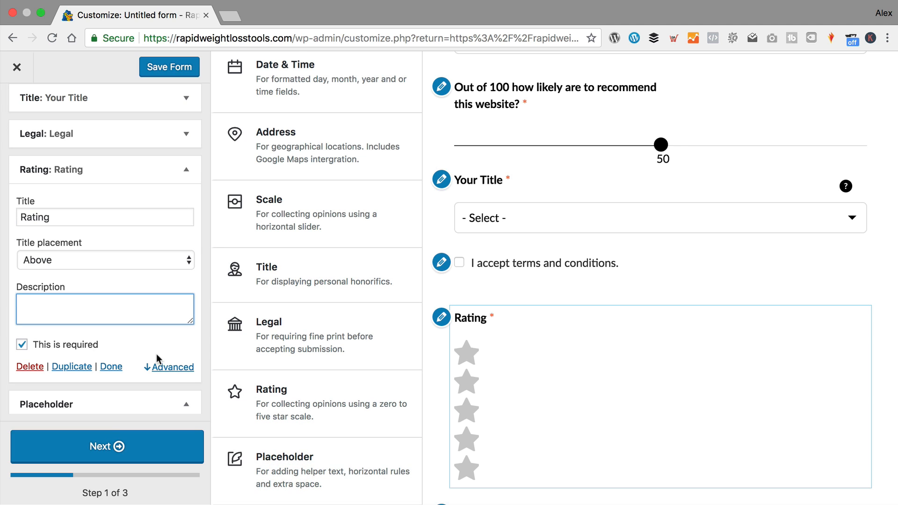
pyautogui.click(109, 367)
pyautogui.scroll(-5, 122, 223)
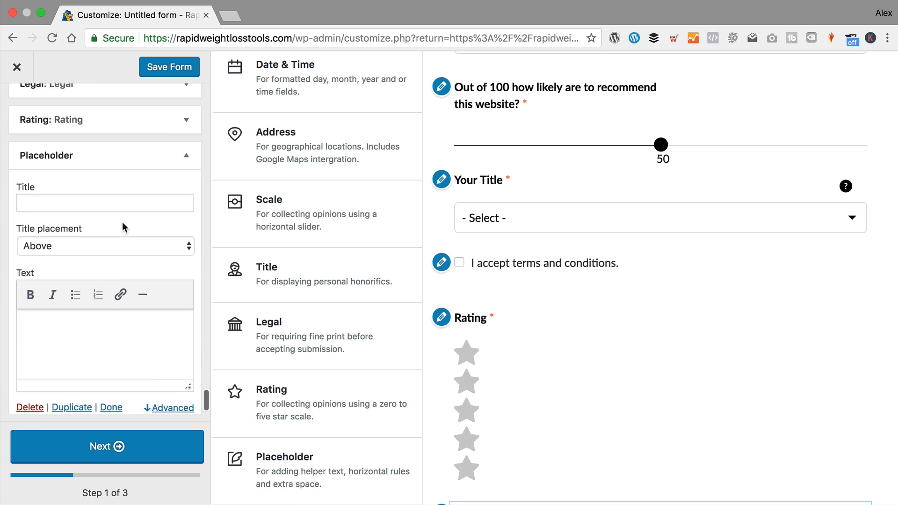
pyautogui.click(64, 175)
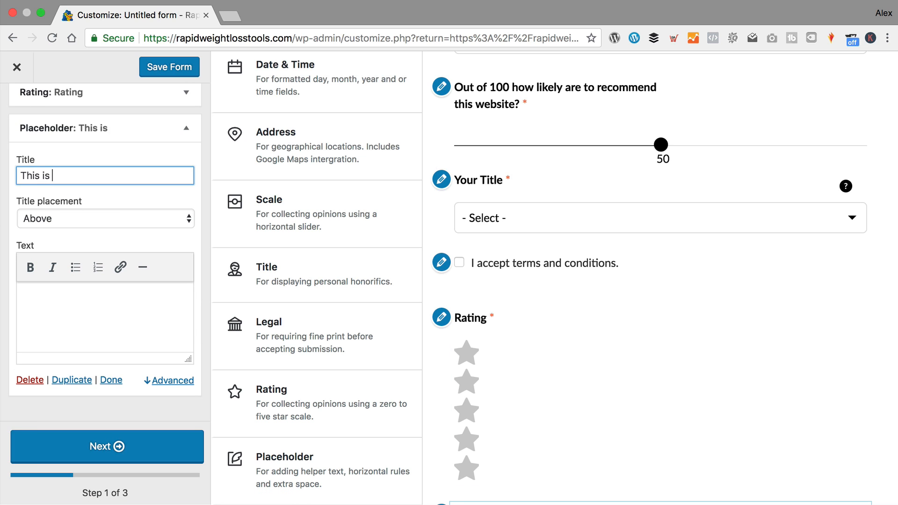
pyautogui.write('This is a placeholder')
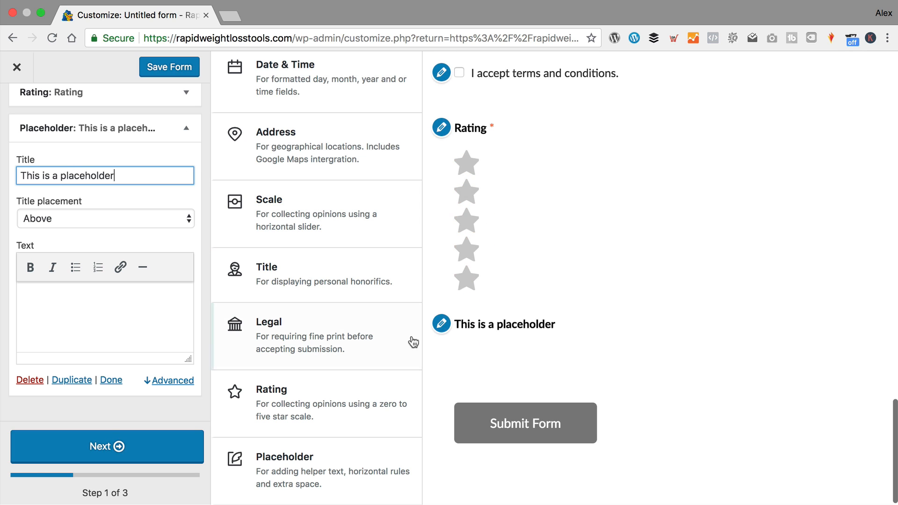
pyautogui.click(119, 317)
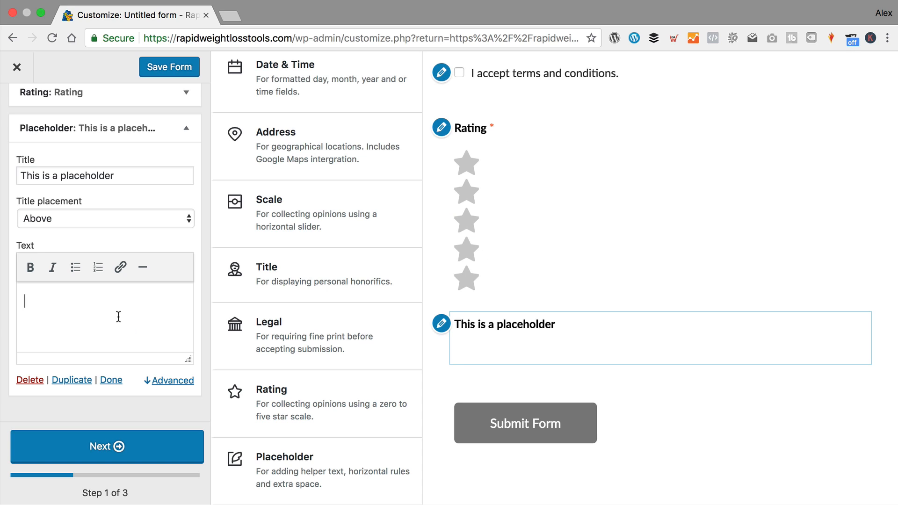
pyautogui.write('This is a ')
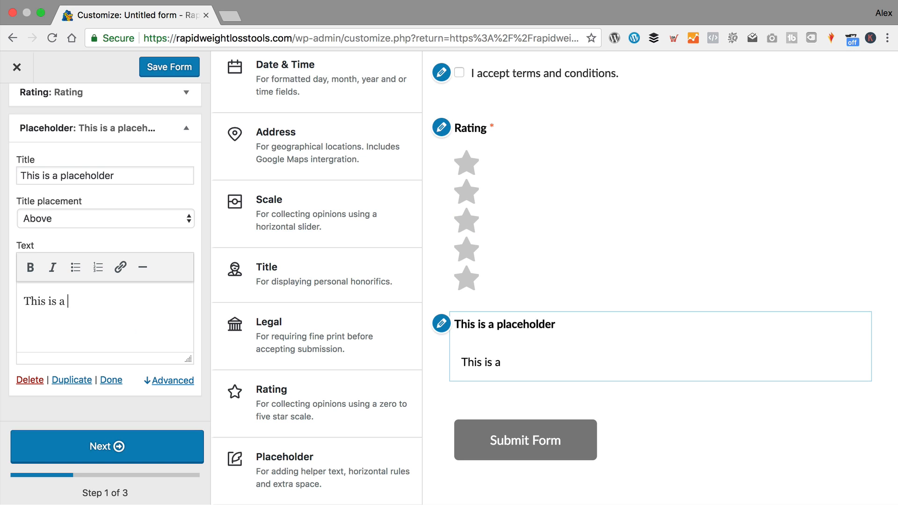
pyautogui.write('great way of addin')
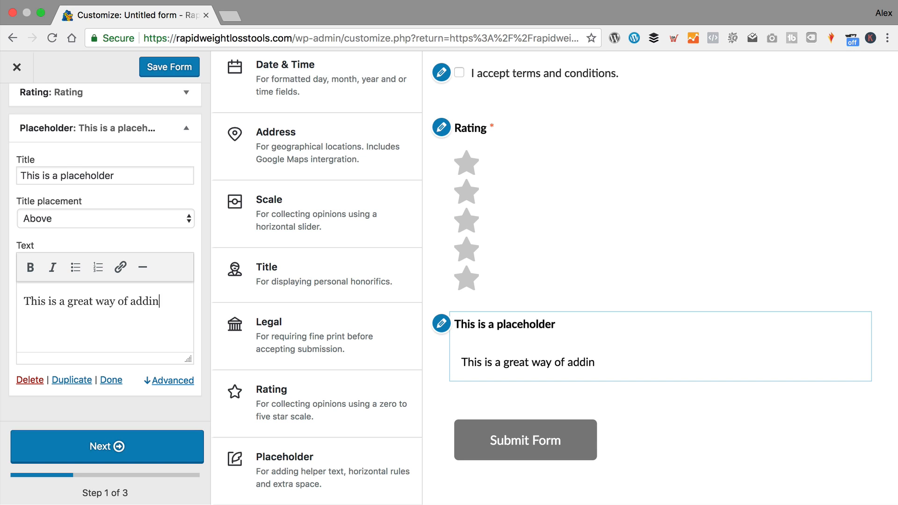
pyautogui.write('g just some text')
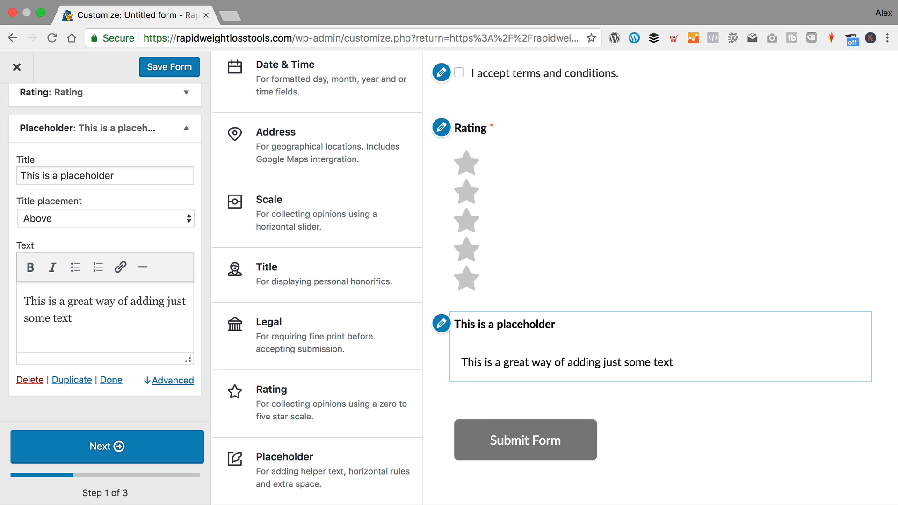
# - Collapse the Placeholder settings once its body text is entered
pyautogui.click(111, 379)
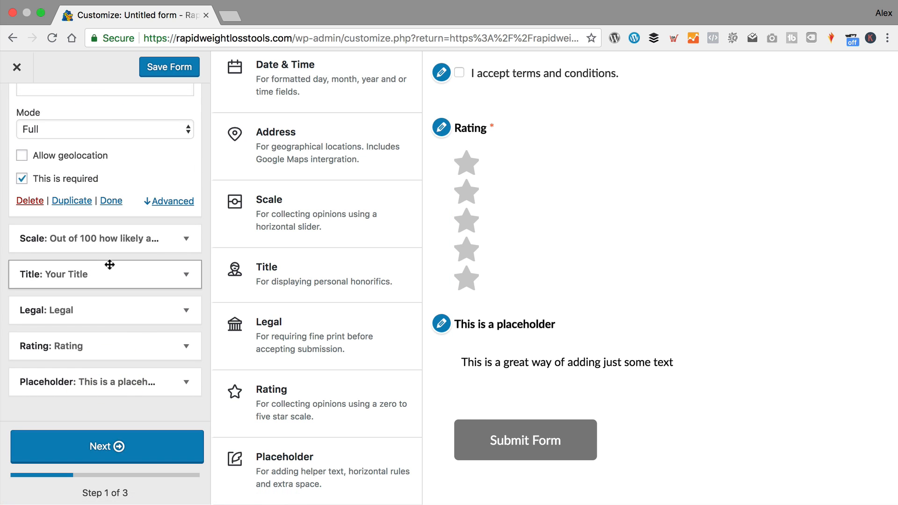
# - Append 'from rapidweightlosstools' to the alert email subject
pyautogui.click(123, 447)
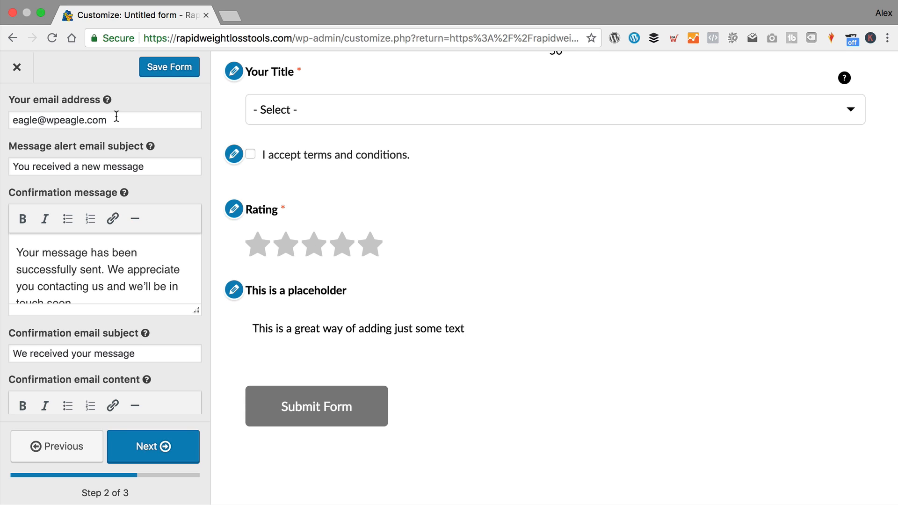
pyautogui.click(103, 167)
pyautogui.scroll(-1, 136, 159)
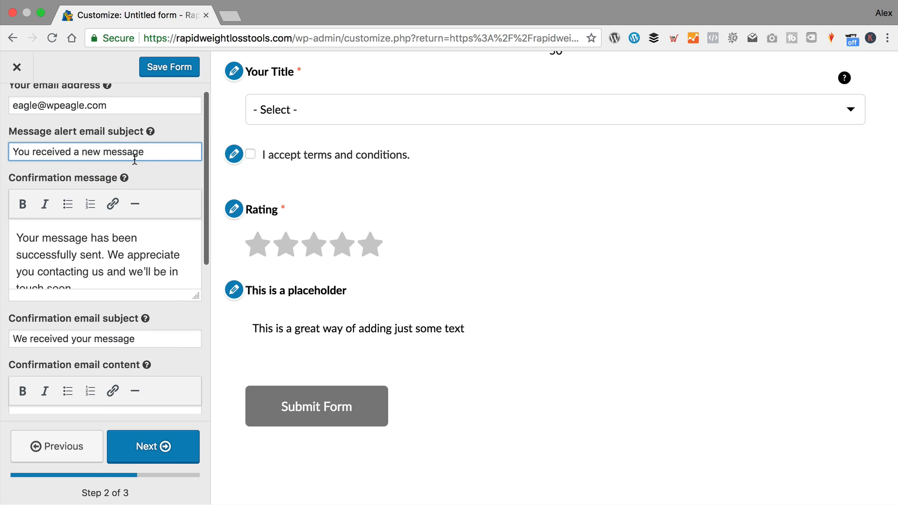
pyautogui.click(157, 151)
pyautogui.write('from rapid')
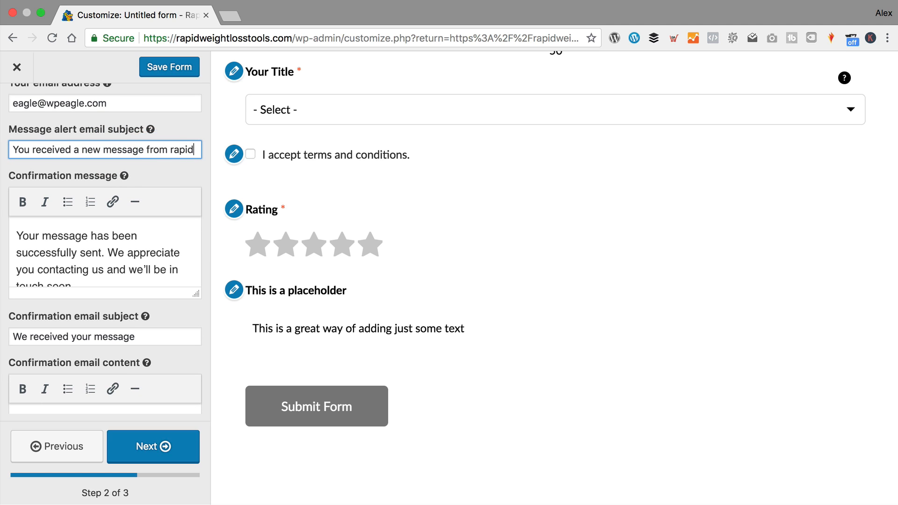
pyautogui.write('weight')
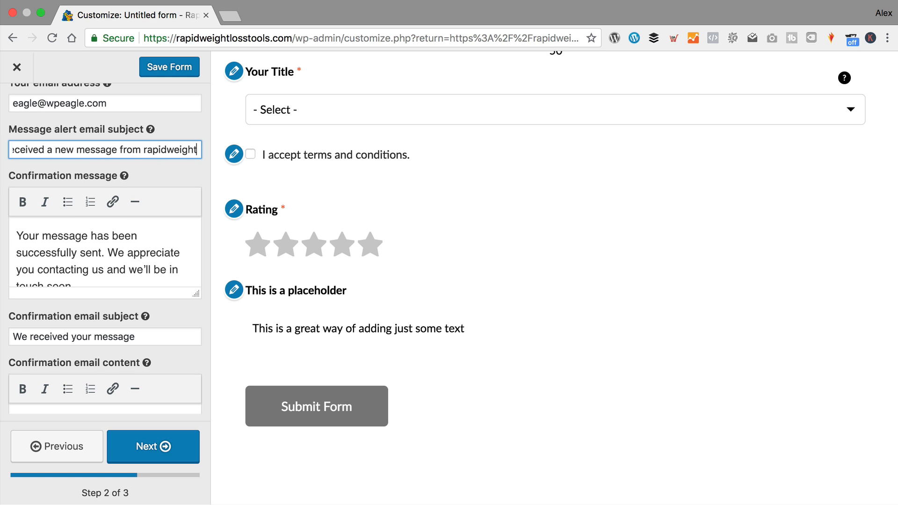
pyautogui.write('losstools')
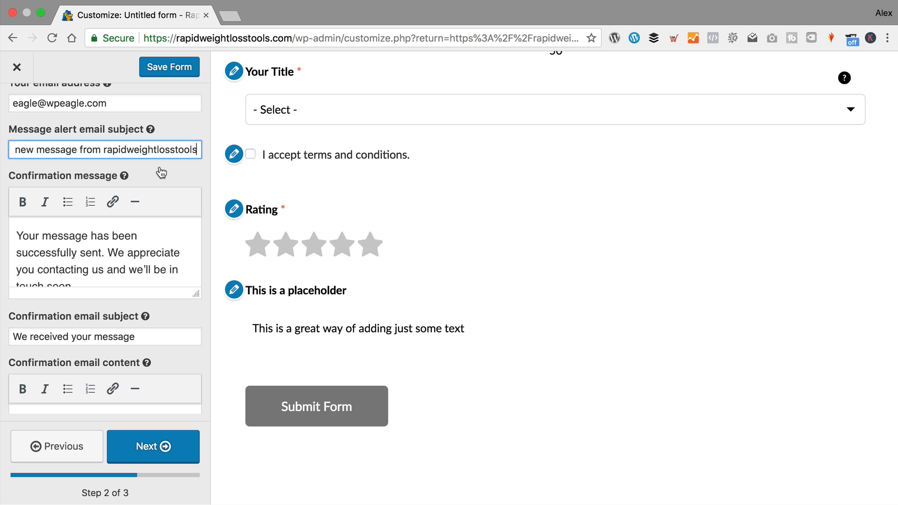
# - Review the confirmation email message, then advance the form to step 3
pyautogui.scroll(-3, 161, 173)
pyautogui.click(110, 209)
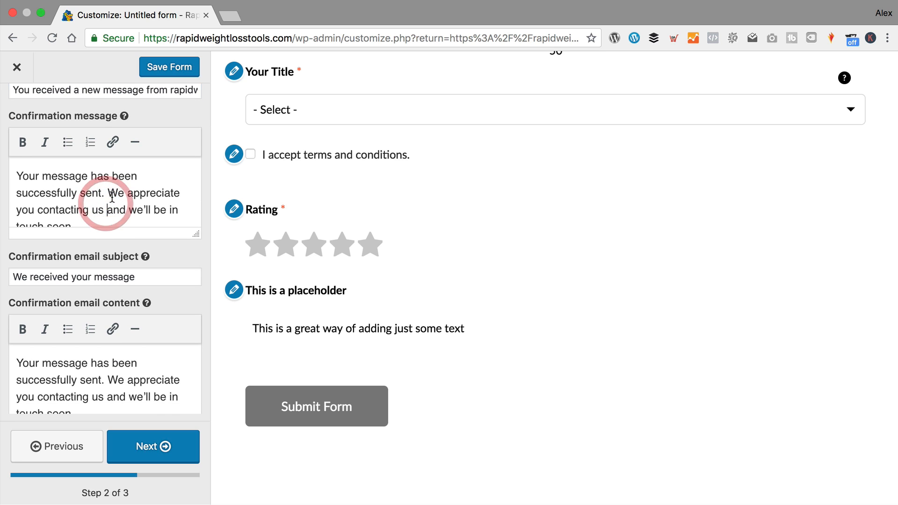
pyautogui.scroll(-1, 113, 196)
pyautogui.scroll(1, 122, 200)
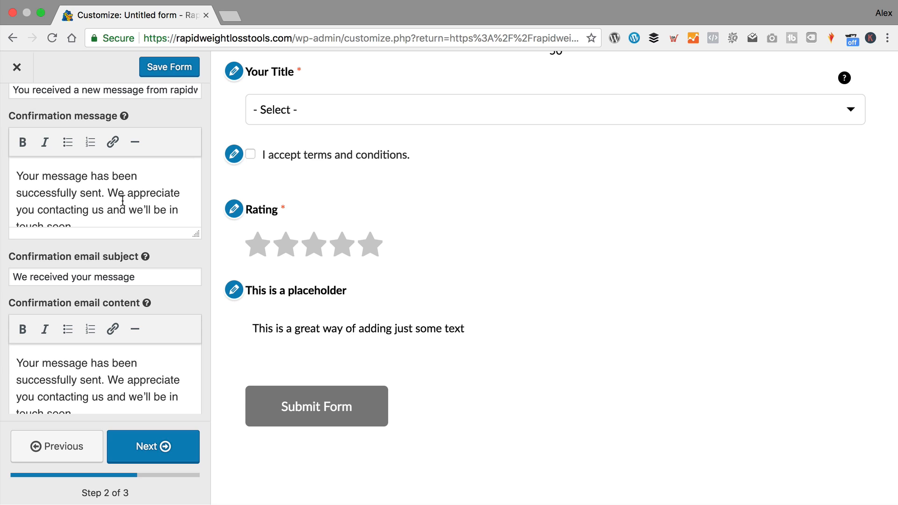
pyautogui.scroll(-1, 122, 200)
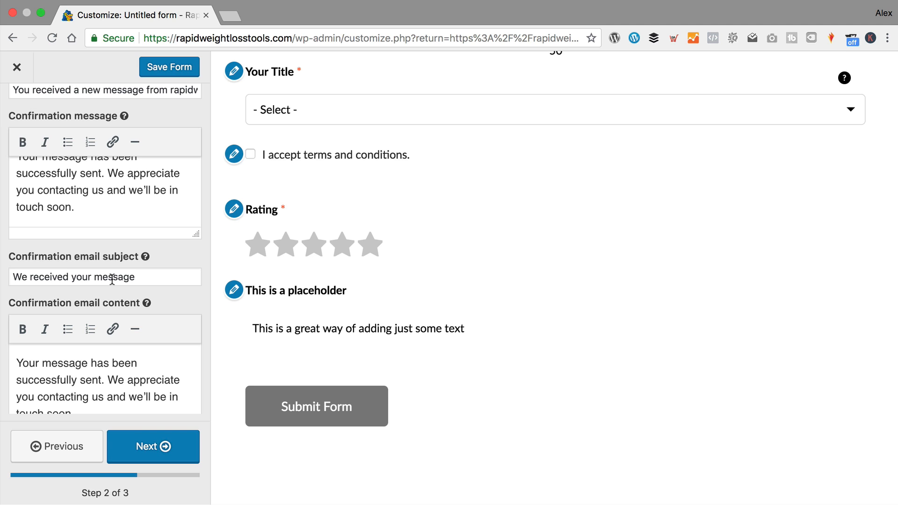
pyautogui.scroll(-3, 110, 278)
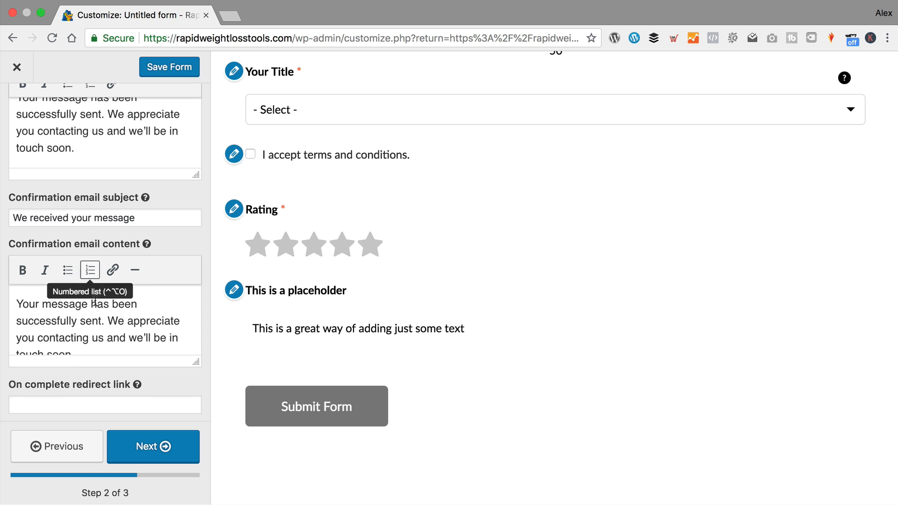
pyautogui.scroll(-1, 105, 317)
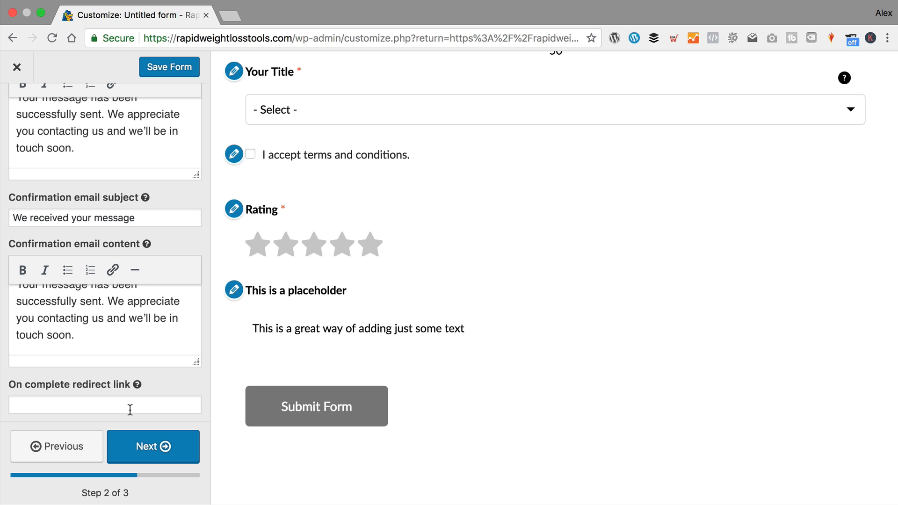
pyautogui.click(159, 450)
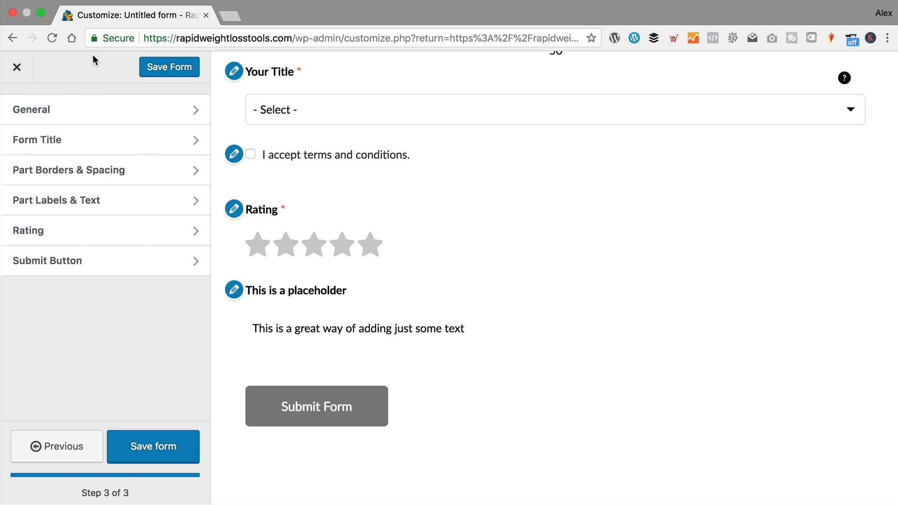
# - Look through the General style options
pyautogui.click(105, 118)
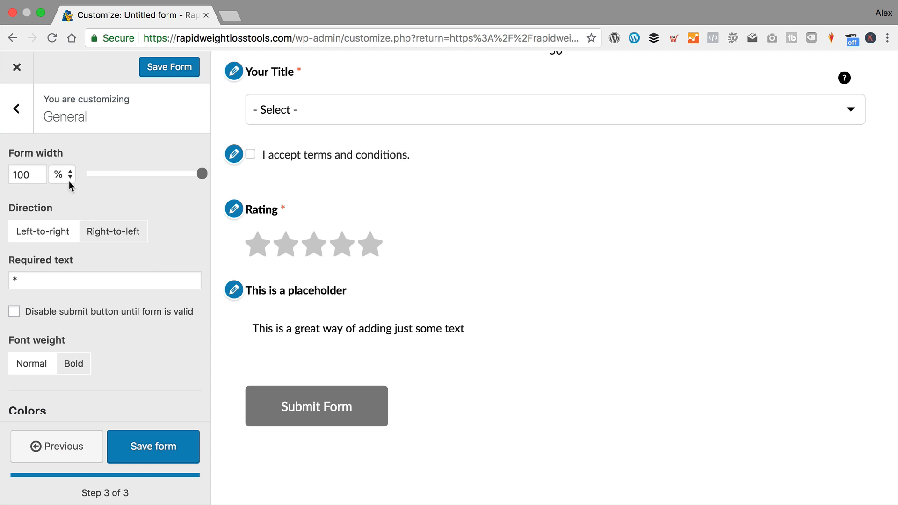
pyautogui.scroll(-1, 83, 176)
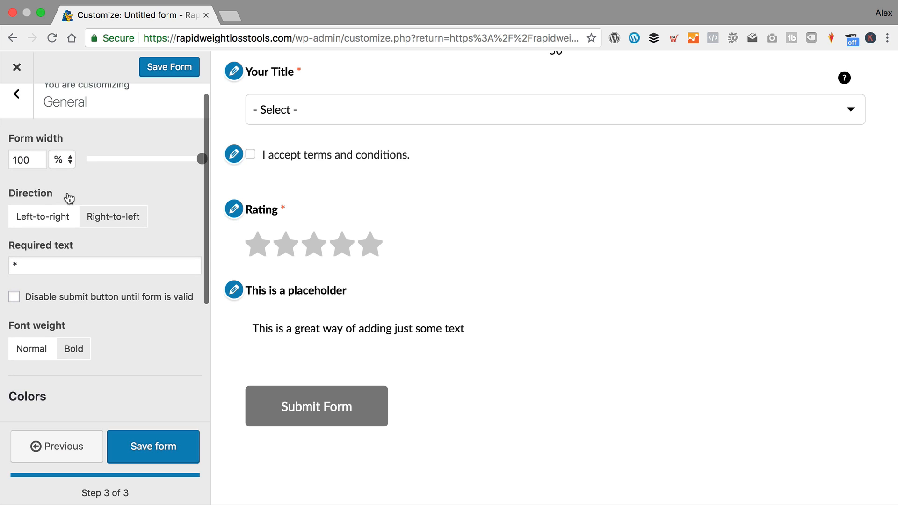
pyautogui.scroll(-2, 156, 214)
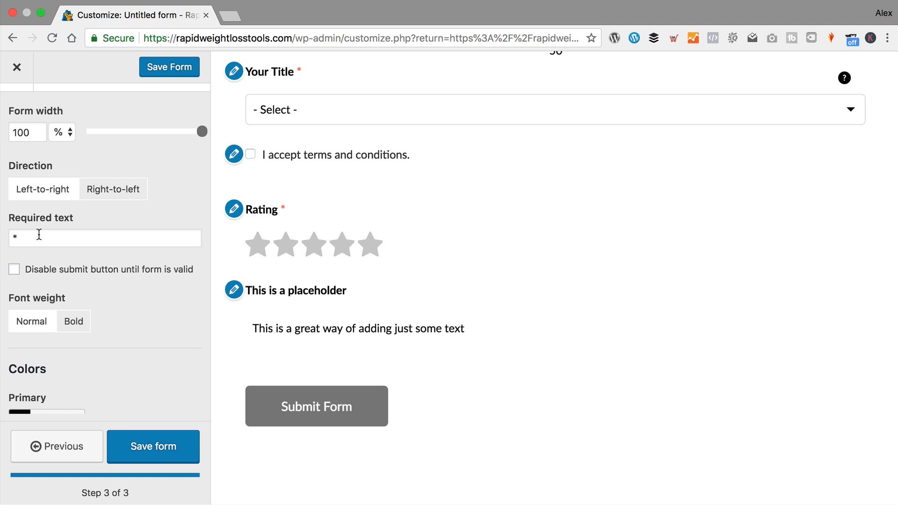
pyautogui.scroll(-1, 66, 225)
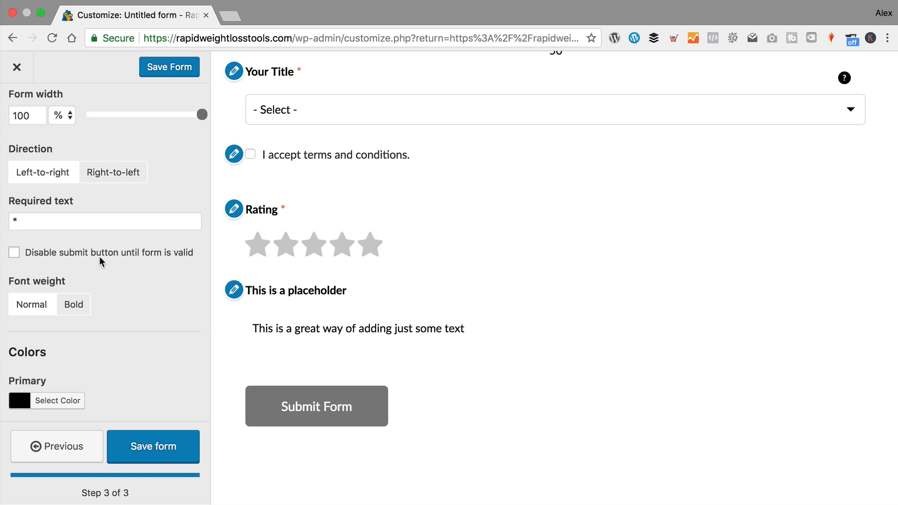
pyautogui.scroll(-2, 100, 255)
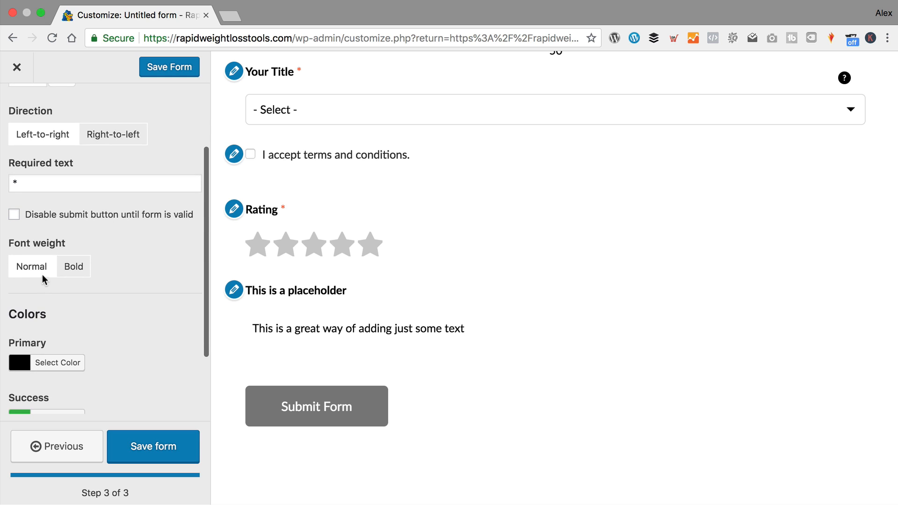
pyautogui.scroll(-4, 100, 248)
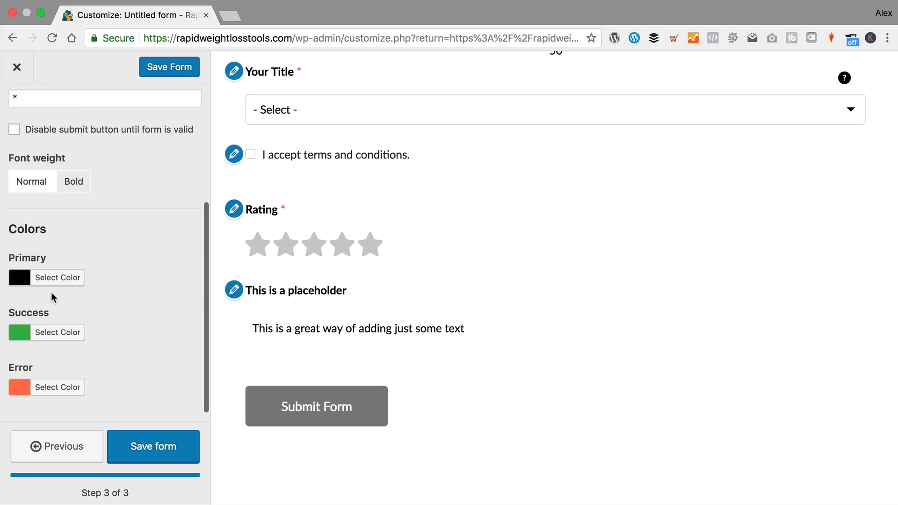
pyautogui.scroll(8, 129, 308)
pyautogui.doubleClick(123, 301)
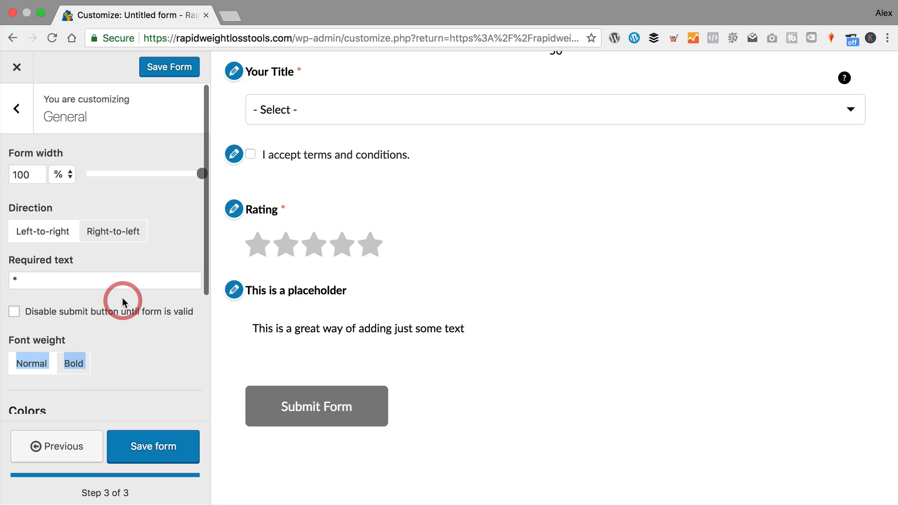
# - Set the Form Title style to Hide
pyautogui.click(20, 108)
pyautogui.click(90, 138)
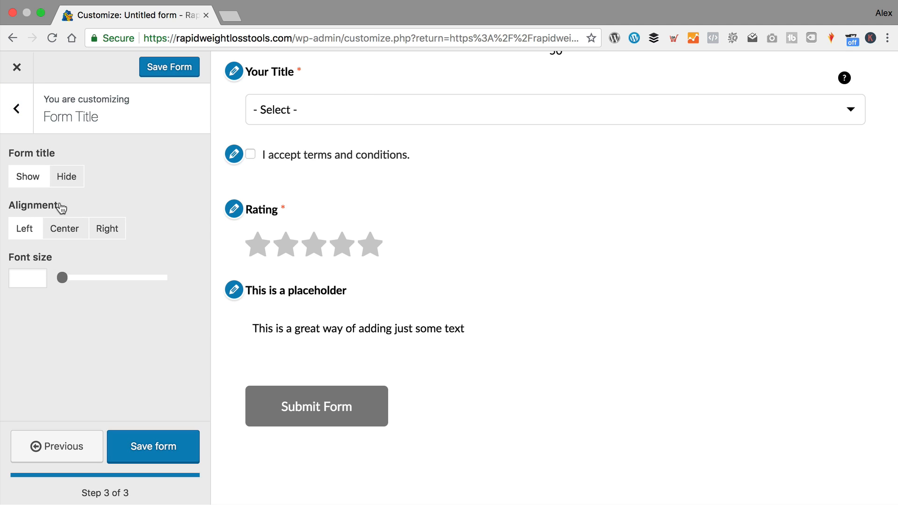
pyautogui.click(67, 176)
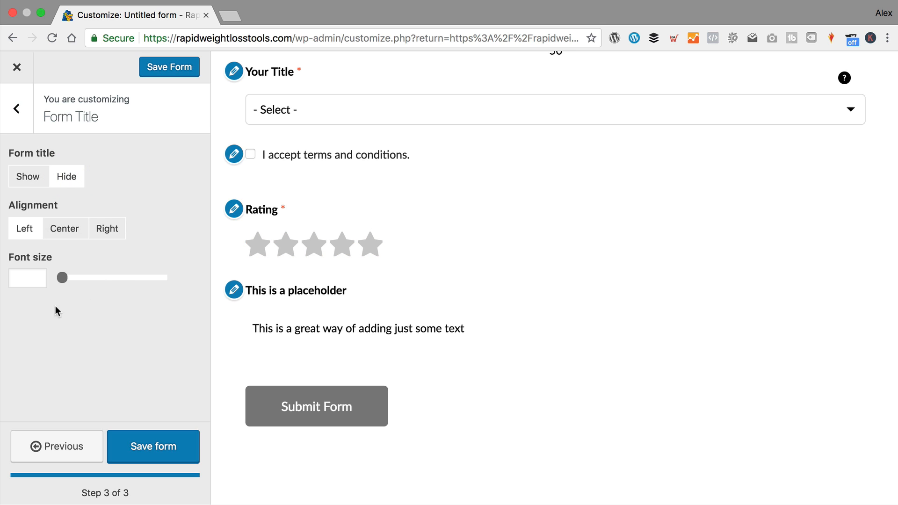
# - Keep part borders shown in the Part Borders & Spacing settings
pyautogui.click(16, 109)
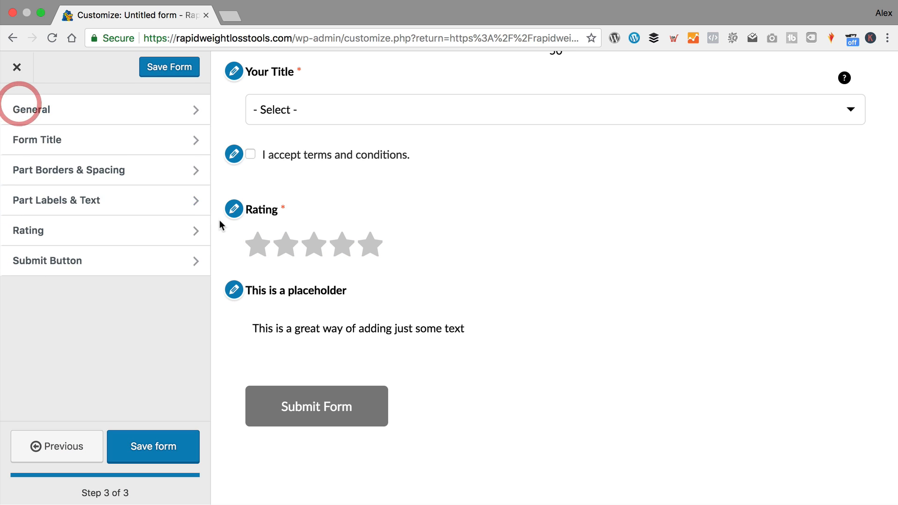
pyautogui.click(147, 169)
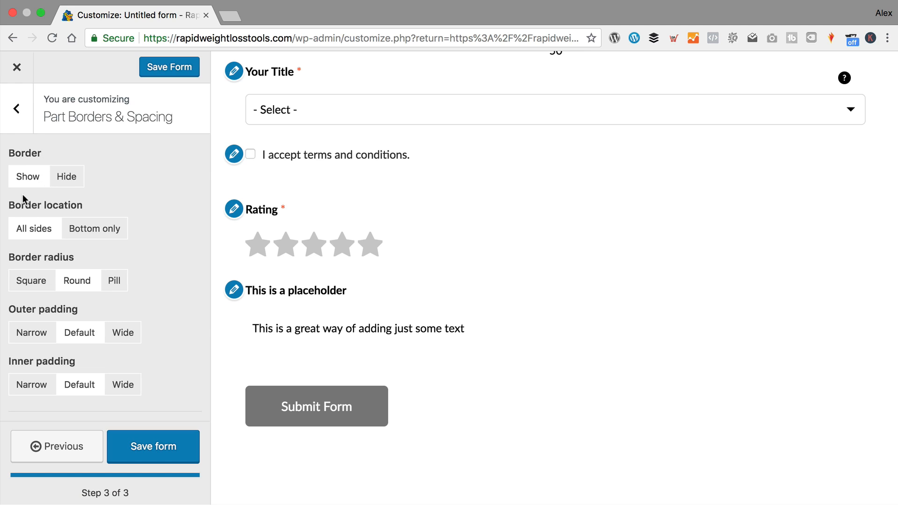
pyautogui.click(37, 180)
pyautogui.click(65, 178)
pyautogui.click(11, 178)
pyautogui.scroll(-5, 117, 286)
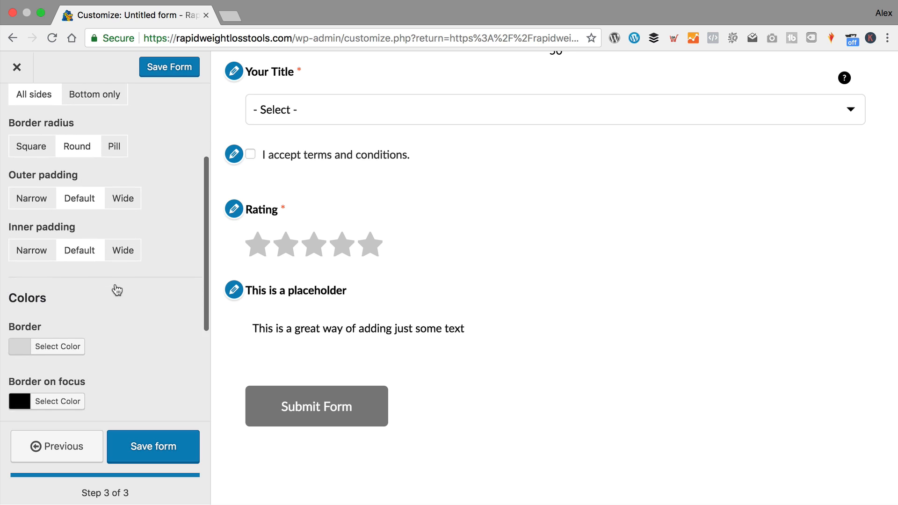
pyautogui.scroll(5, 78, 388)
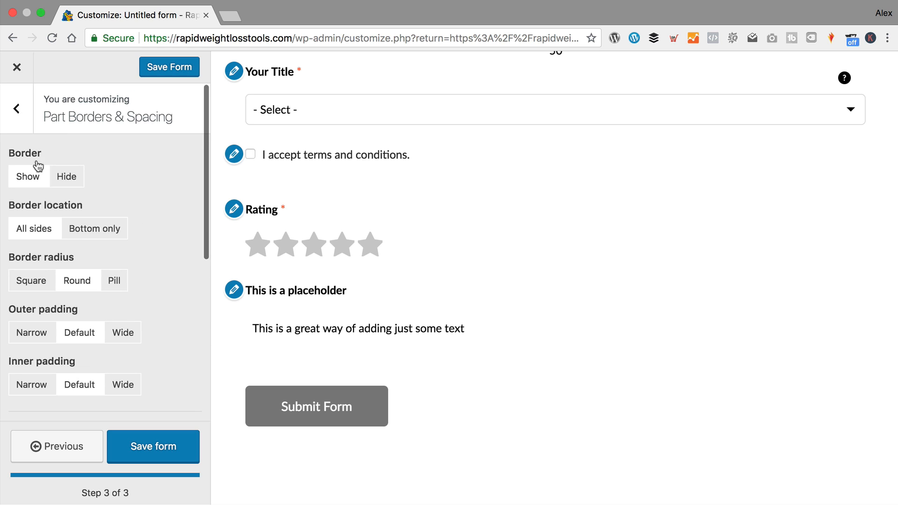
# - Review the Part Labels & Text and Rating star colour settings
pyautogui.click(16, 104)
pyautogui.click(117, 202)
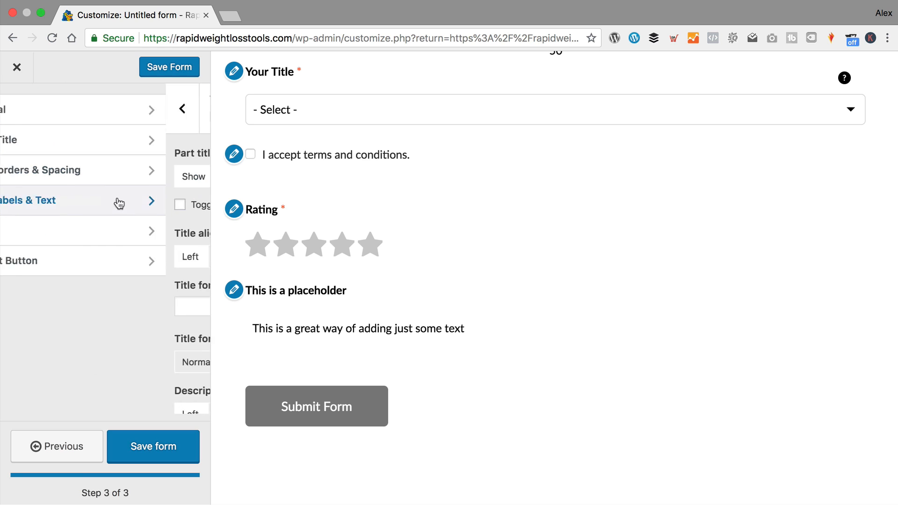
pyautogui.scroll(-2, 133, 242)
pyautogui.scroll(-8, 133, 241)
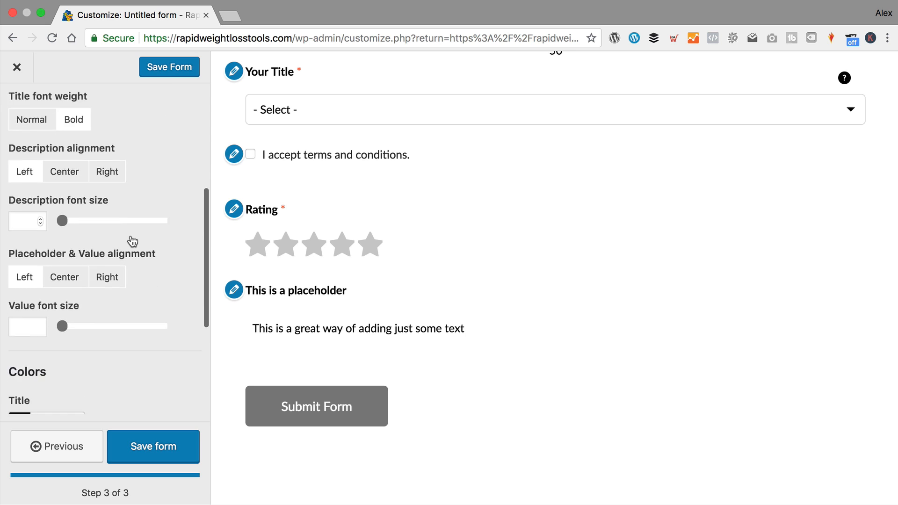
pyautogui.scroll(10, 89, 290)
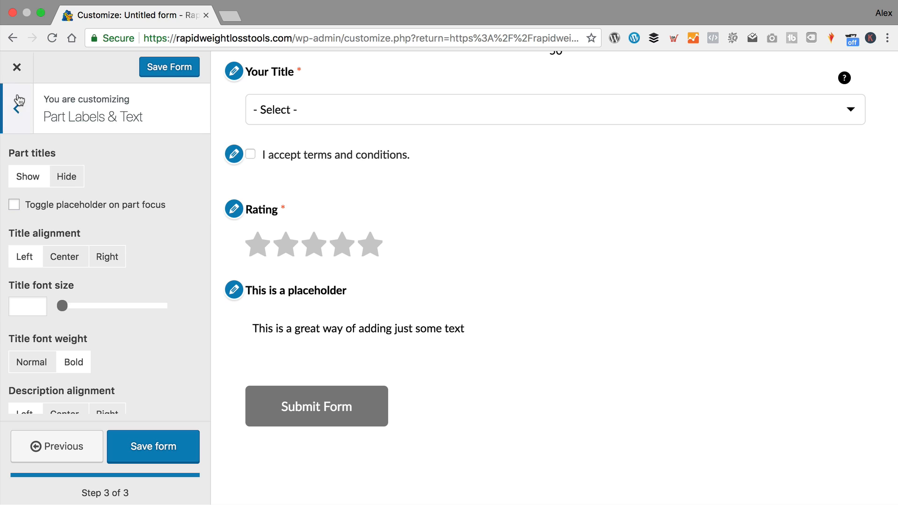
pyautogui.click(16, 108)
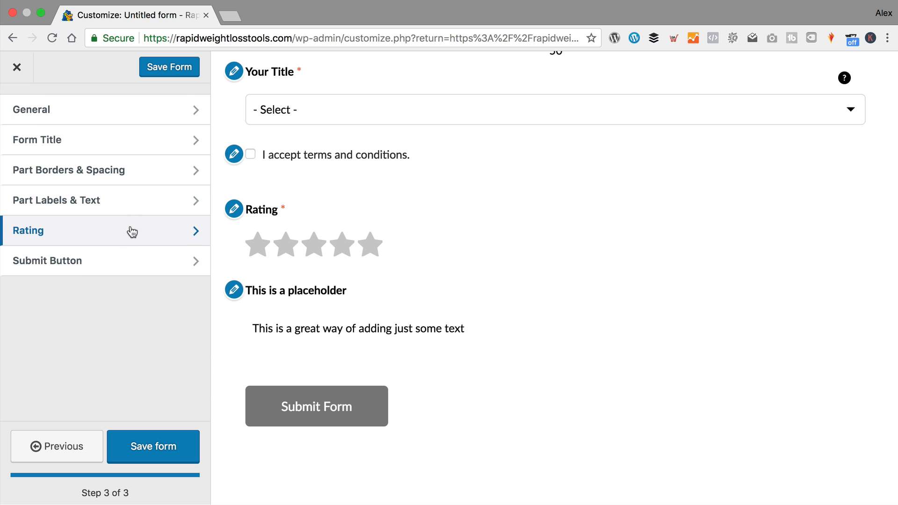
pyautogui.click(119, 237)
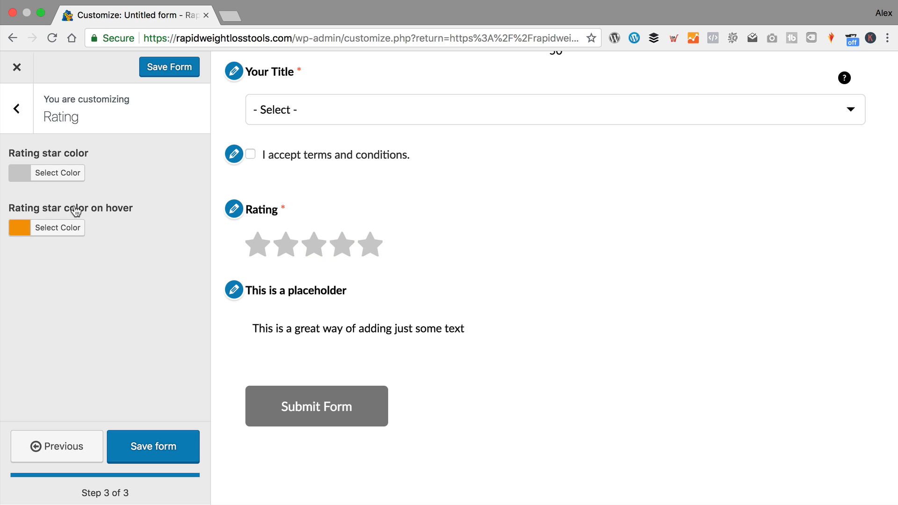
pyautogui.click(23, 128)
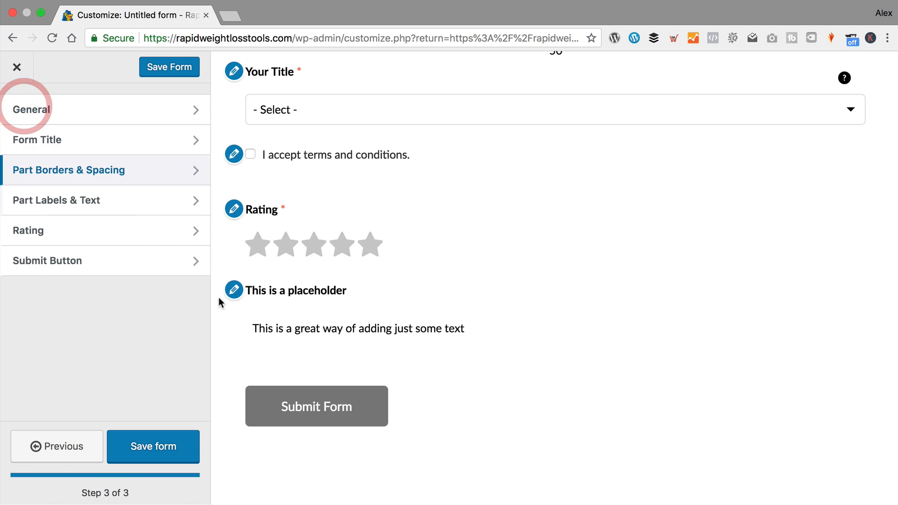
# - Check the Submit Button style options and save the form
pyautogui.click(118, 261)
pyautogui.scroll(-5, 121, 205)
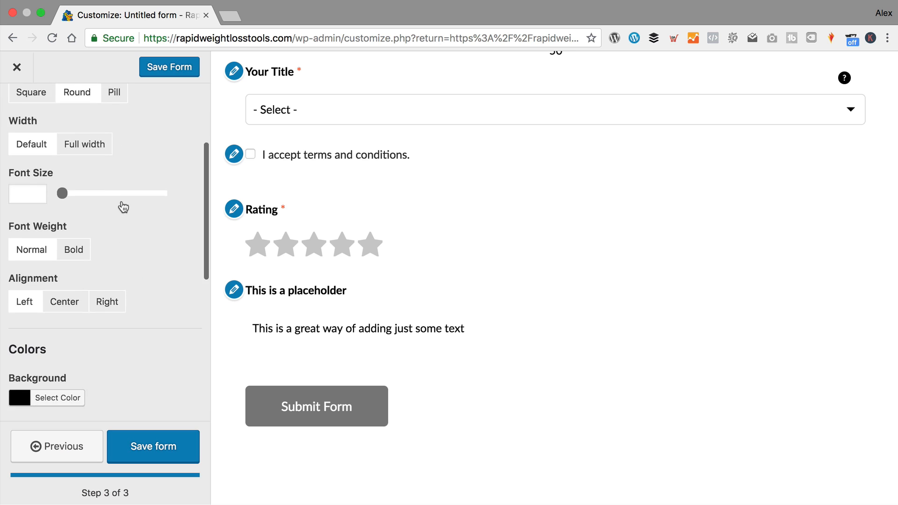
pyautogui.scroll(-5, 122, 206)
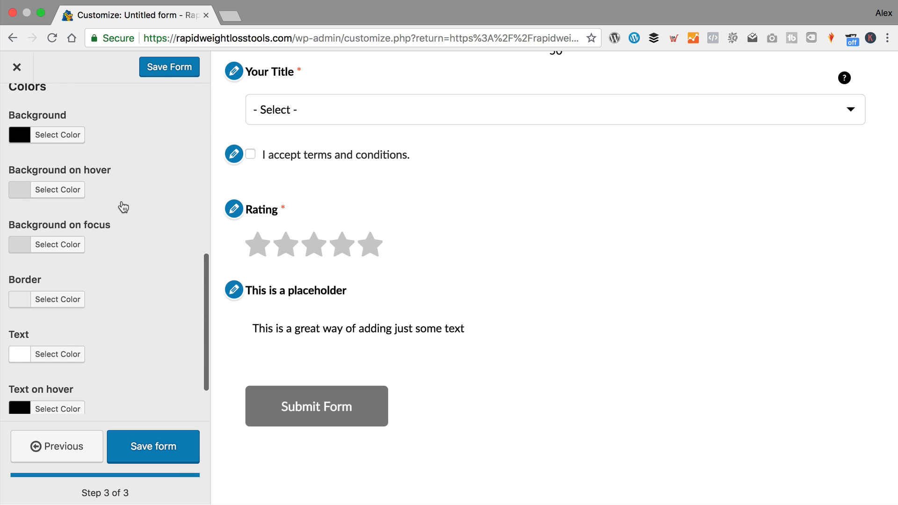
pyautogui.scroll(10, 123, 201)
pyautogui.click(169, 452)
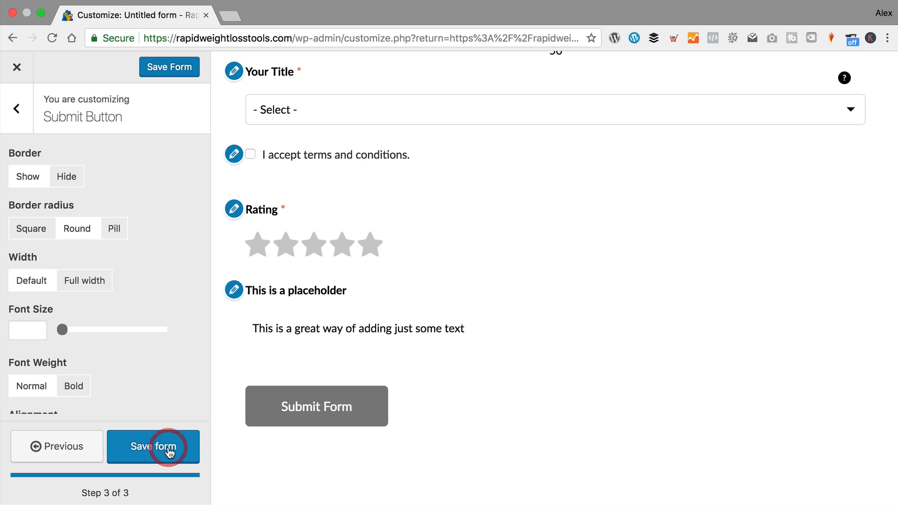
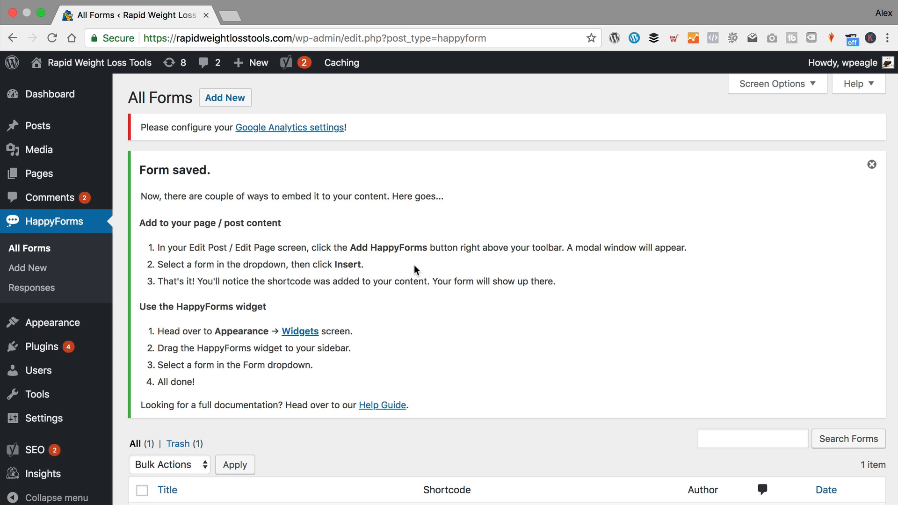
# - Visit the live site from the admin bar and open the Contact us page in the editor
pyautogui.scroll(-1, 414, 265)
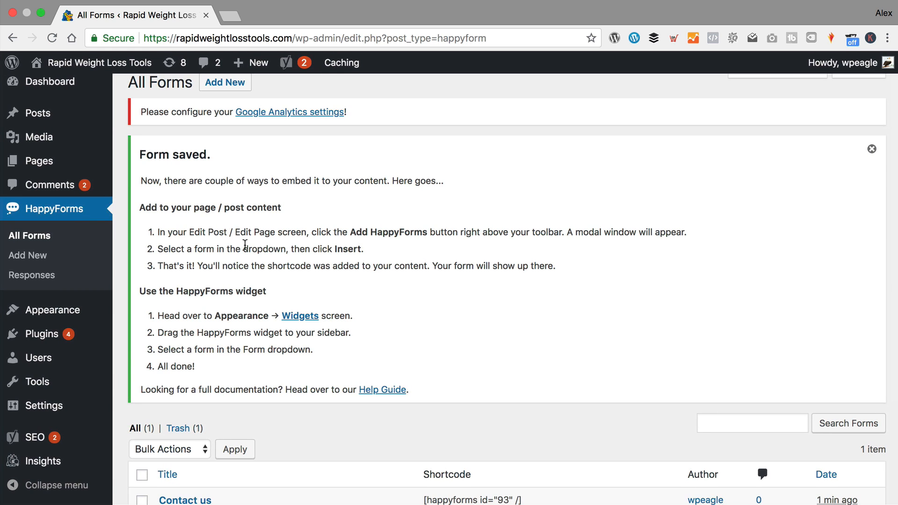
pyautogui.moveTo(101, 62)
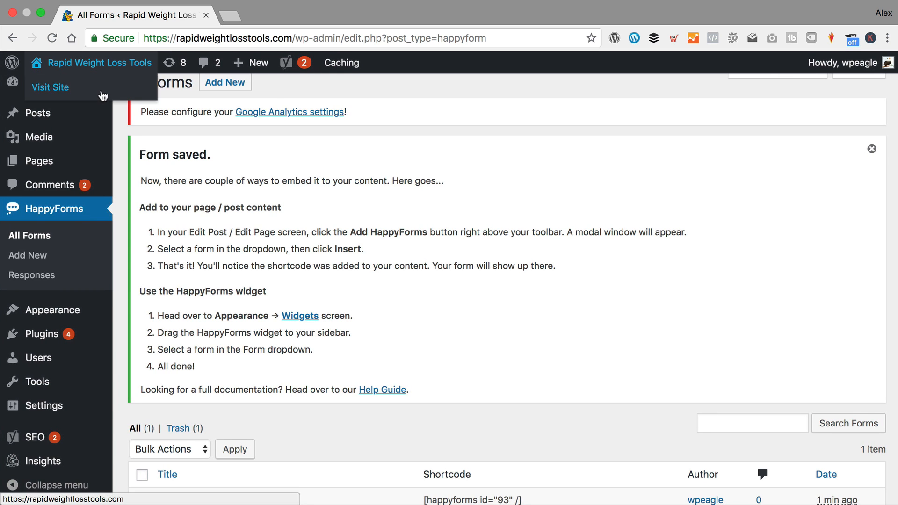
pyautogui.click(103, 96)
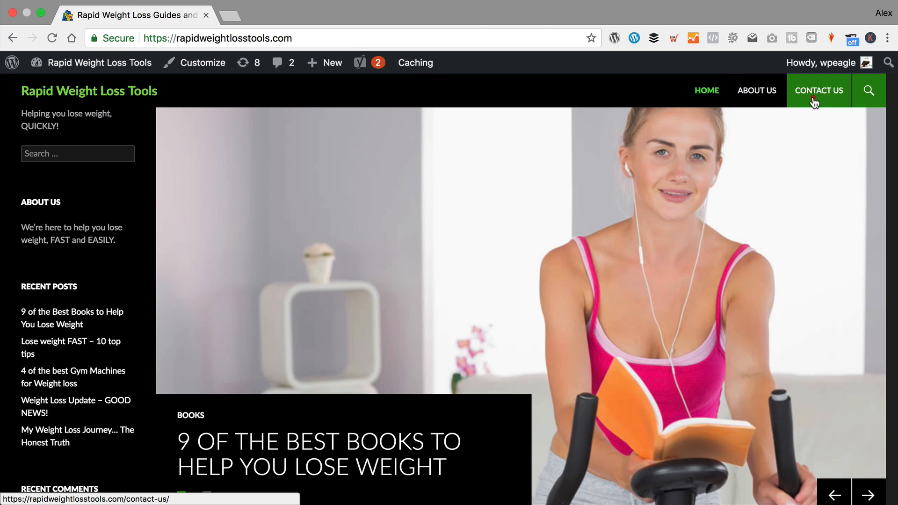
pyautogui.click(813, 98)
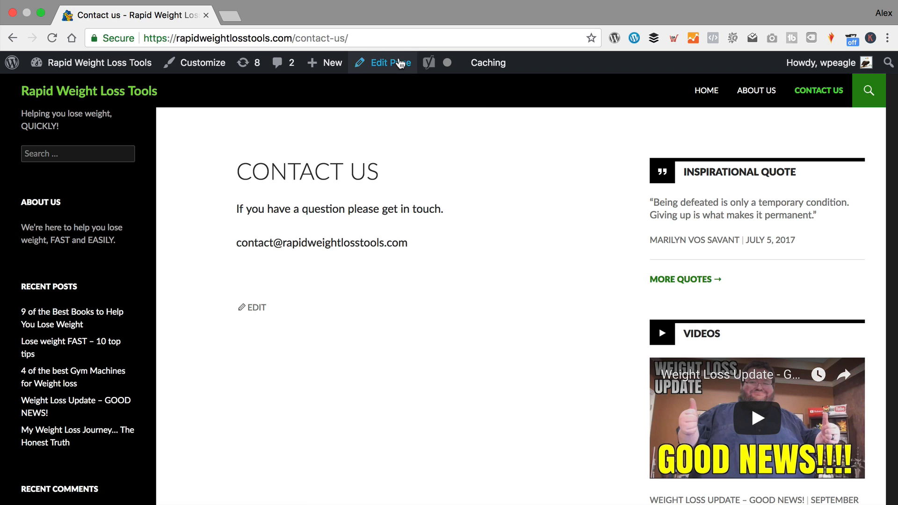
pyautogui.click(400, 63)
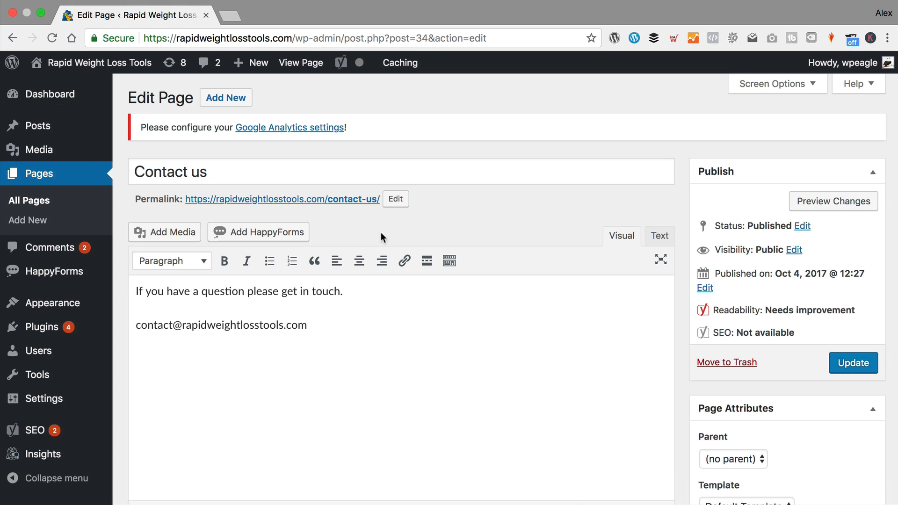
# - Replace the e-mail line with the Contact us form shortcode [happyforms id="93" /], update, and view the page
pyautogui.moveTo(314, 328); pyautogui.dragTo(124, 324)
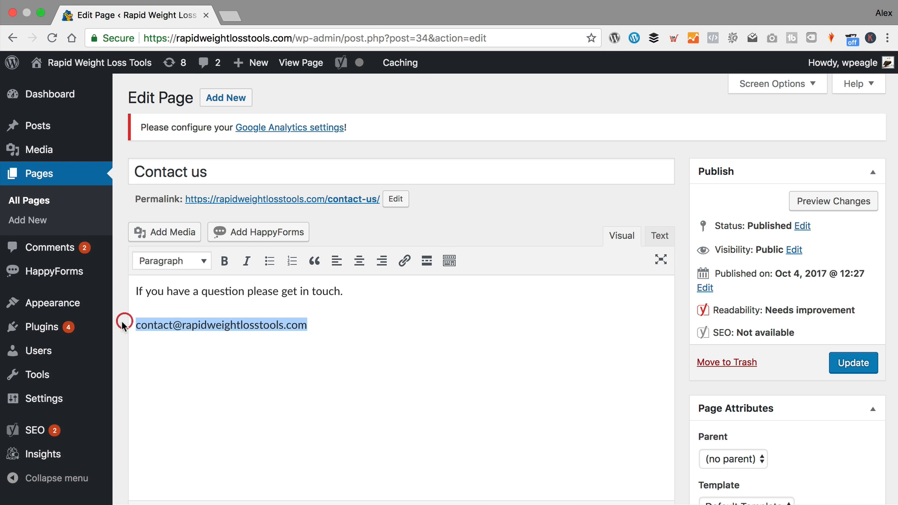
pyautogui.press('BackSpace')
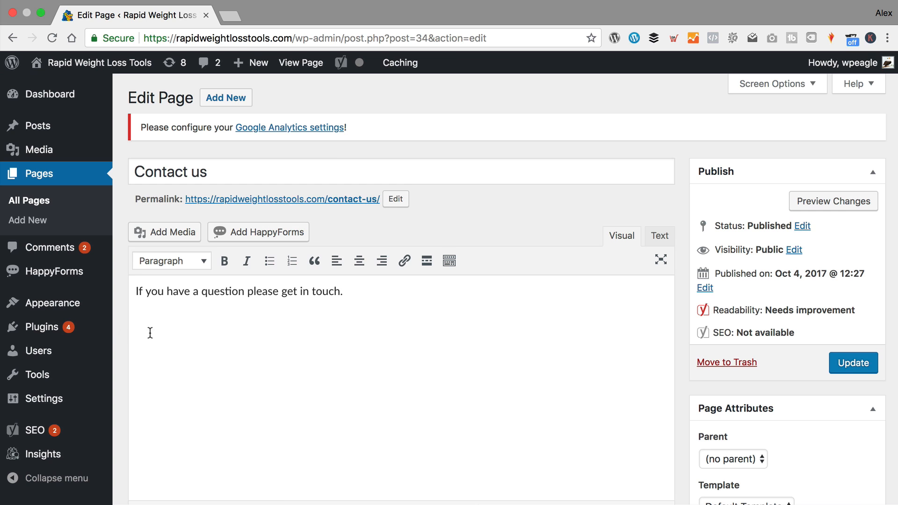
pyautogui.click(276, 233)
pyautogui.click(456, 219)
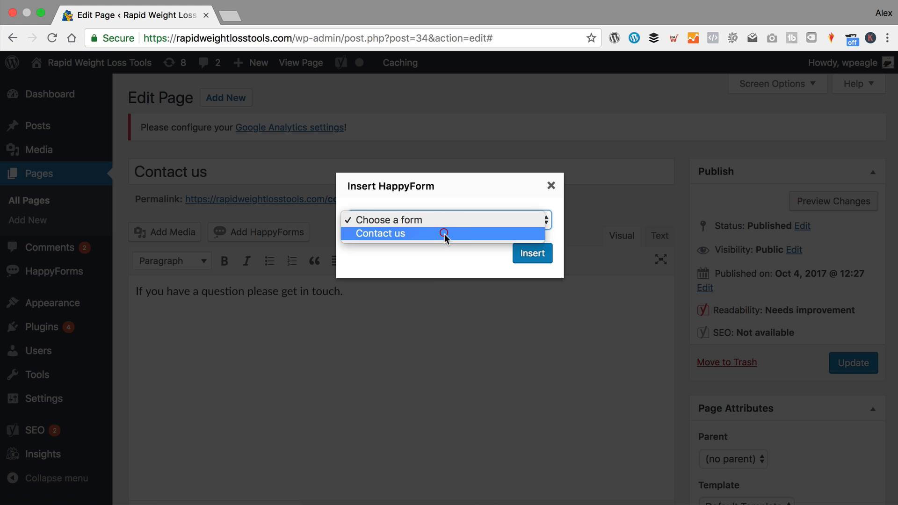
pyautogui.click(445, 234)
pyautogui.click(516, 258)
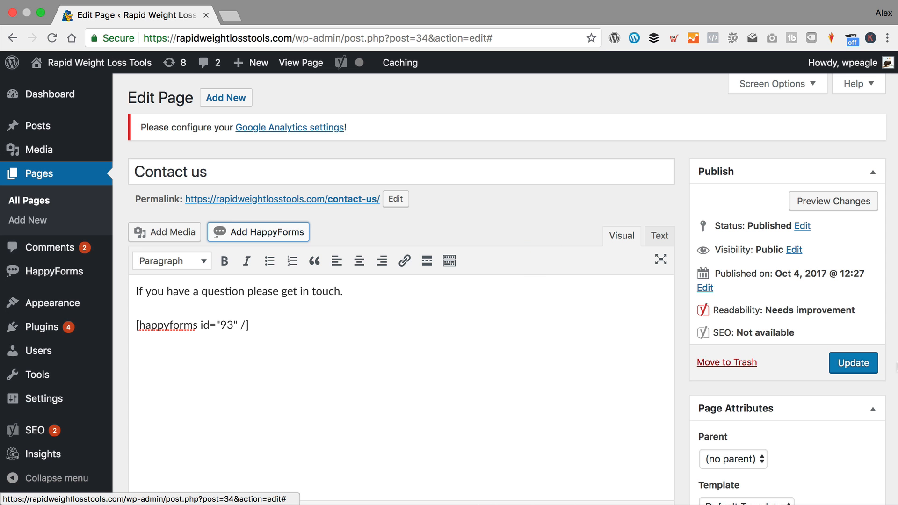
pyautogui.click(837, 367)
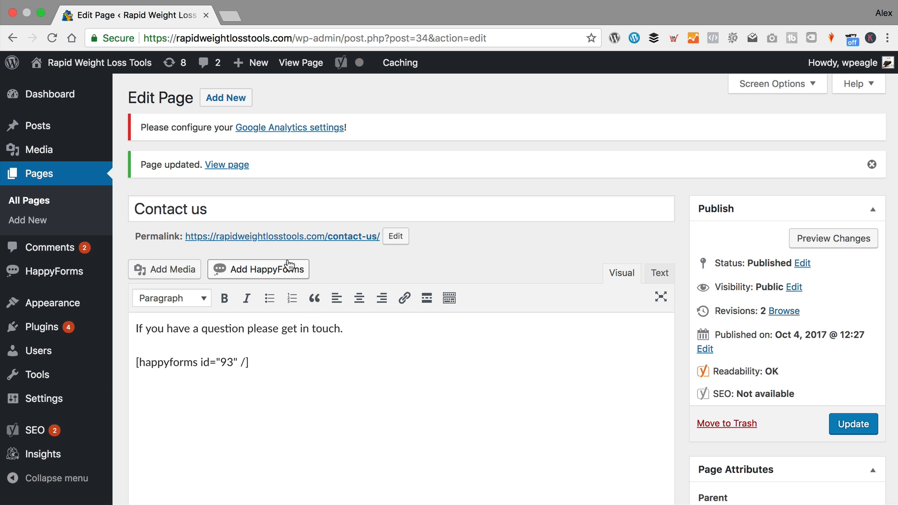
pyautogui.click(319, 238)
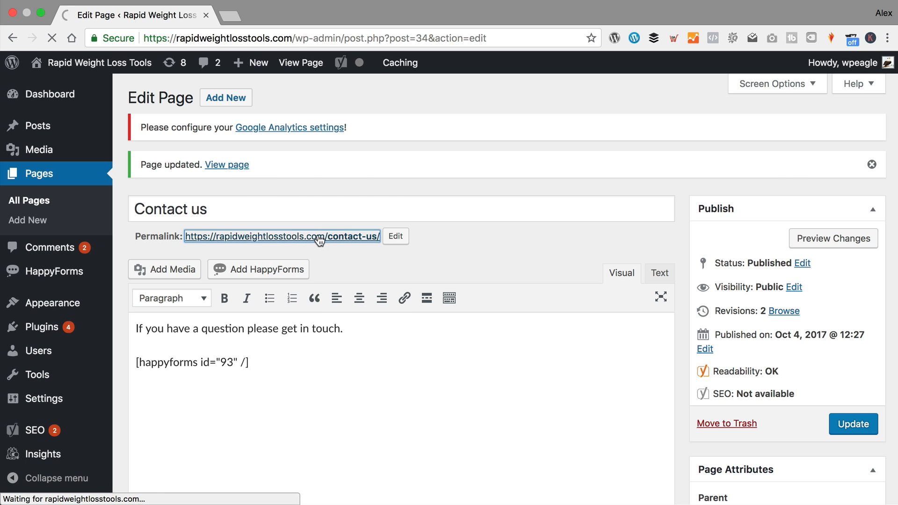
# - Scroll through the form, glance at the weight choices and set the recommendation slider to 53
pyautogui.scroll(-3, 326, 240)
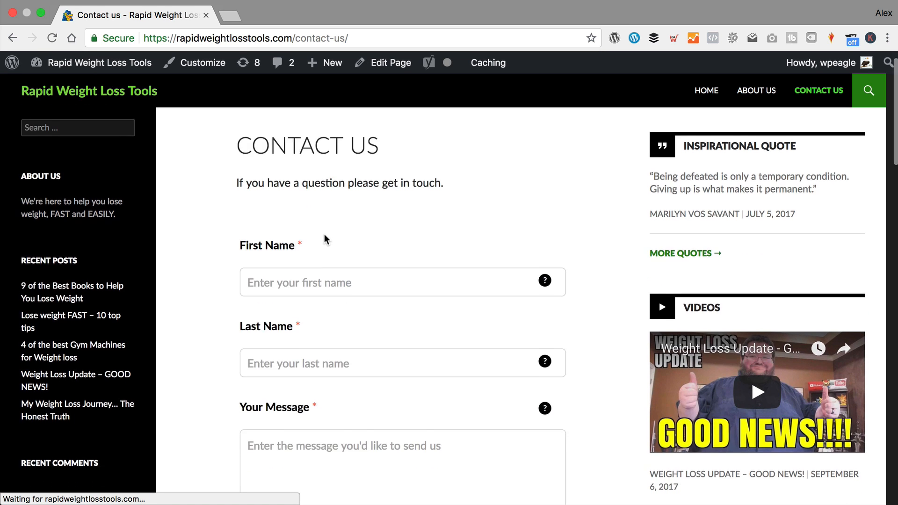
pyautogui.scroll(-10, 363, 238)
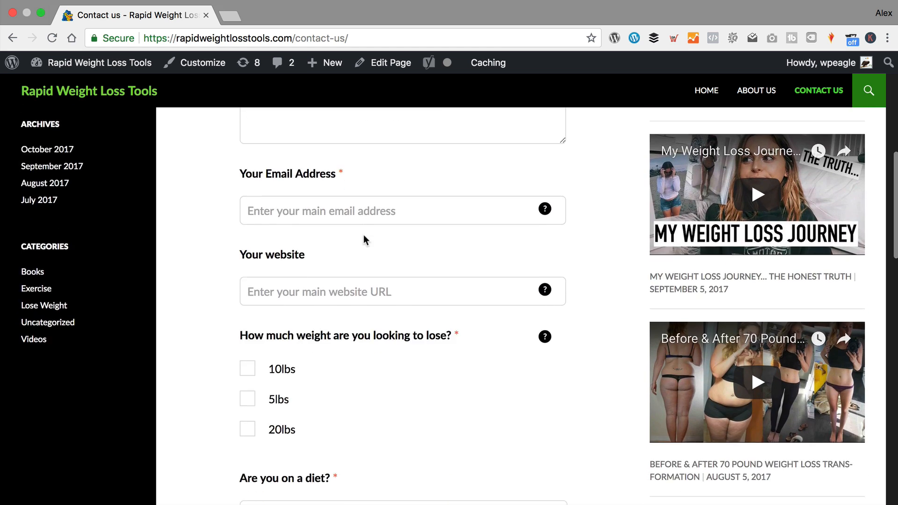
pyautogui.scroll(-5, 364, 239)
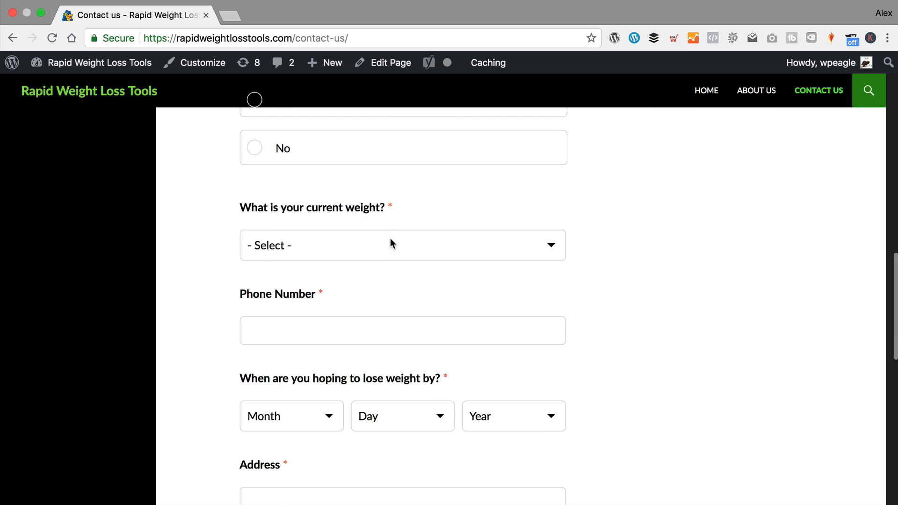
pyautogui.click(401, 243)
pyautogui.click(702, 267)
pyautogui.scroll(-2, 509, 350)
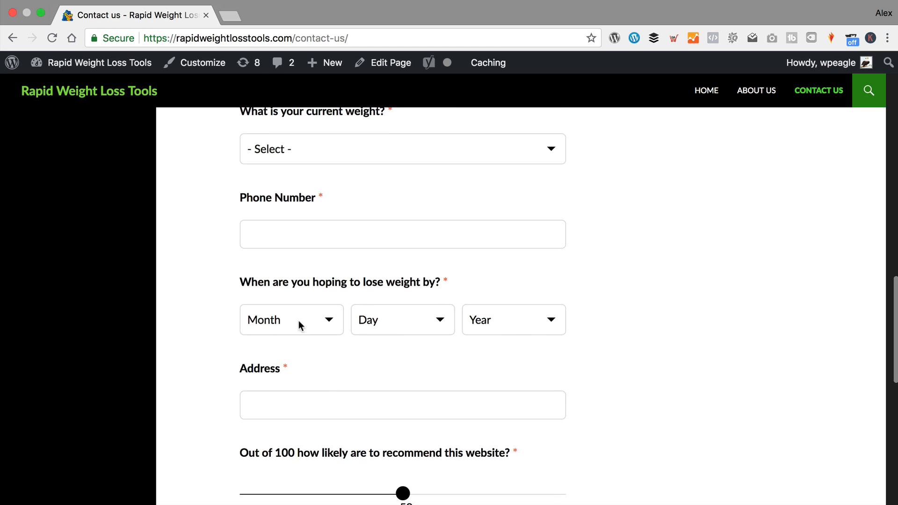
pyautogui.scroll(-3, 349, 318)
pyautogui.click(321, 264)
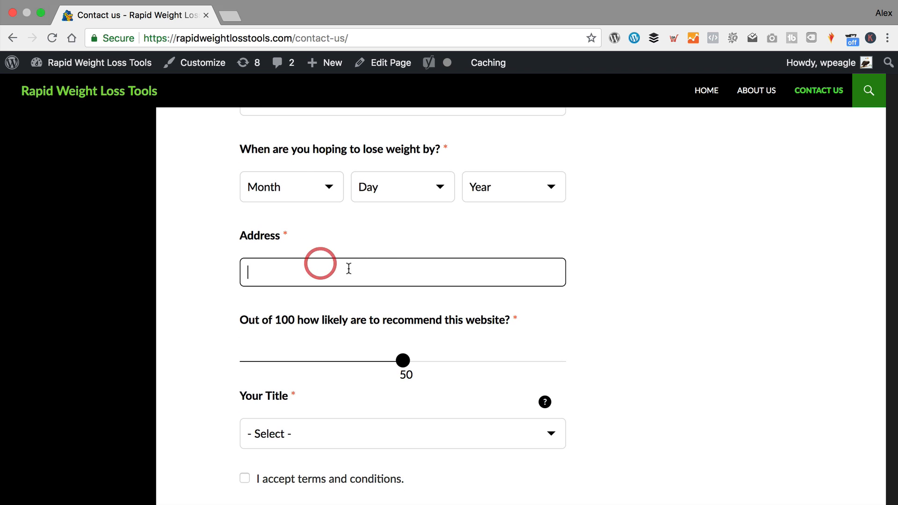
pyautogui.moveTo(403, 361)
pyautogui.mouseDown()
pyautogui.moveTo(477, 369)
pyautogui.moveTo(411, 364)
pyautogui.mouseUp()
# - Choose Mr. as the title and give a four-star rating
pyautogui.scroll(-2, 402, 361)
pyautogui.click(386, 327)
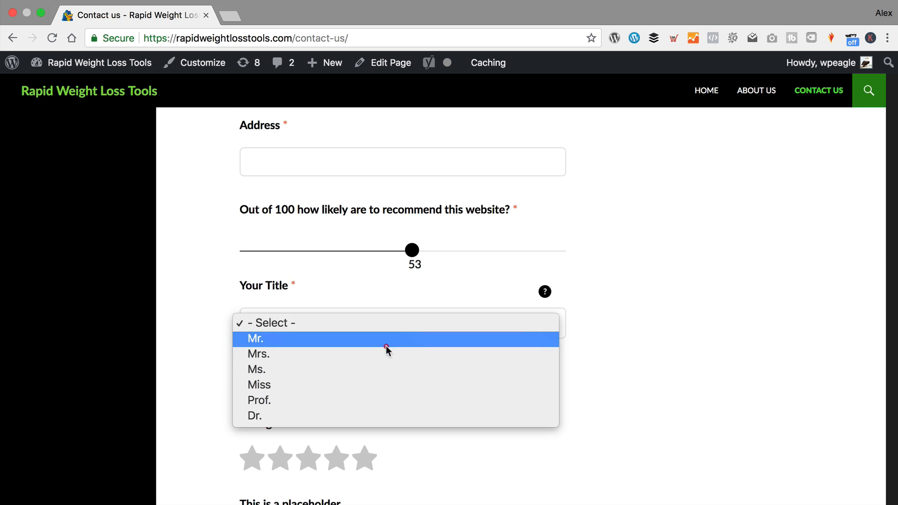
pyautogui.click(386, 344)
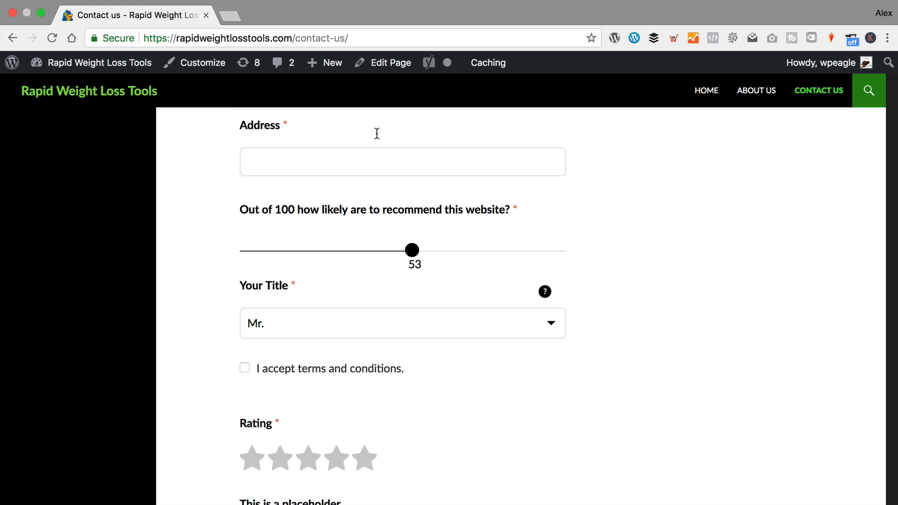
pyautogui.scroll(-2, 400, 299)
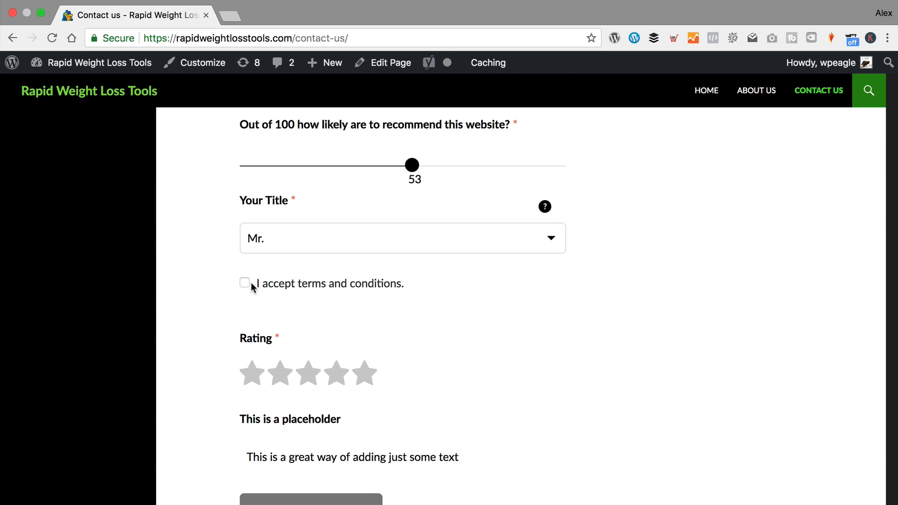
pyautogui.scroll(-2, 321, 341)
pyautogui.click(346, 312)
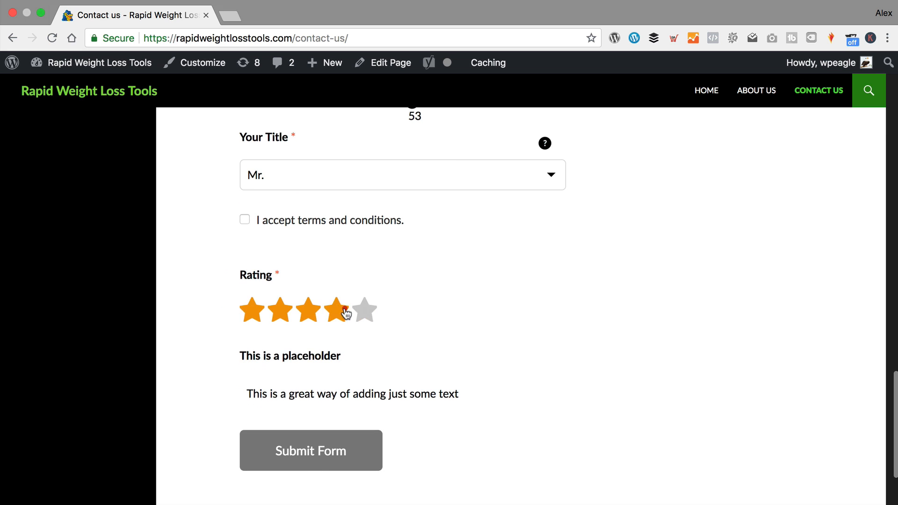
pyautogui.scroll(15, 378, 340)
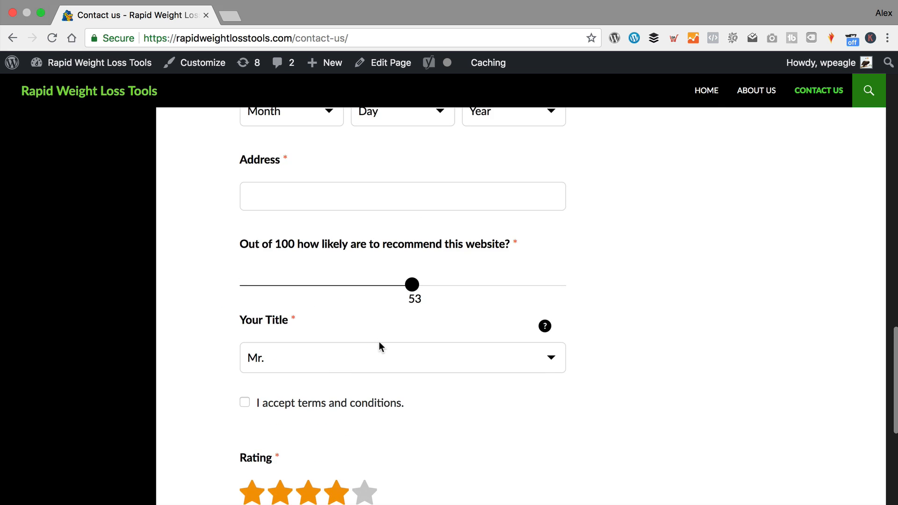
pyautogui.scroll(3, 371, 334)
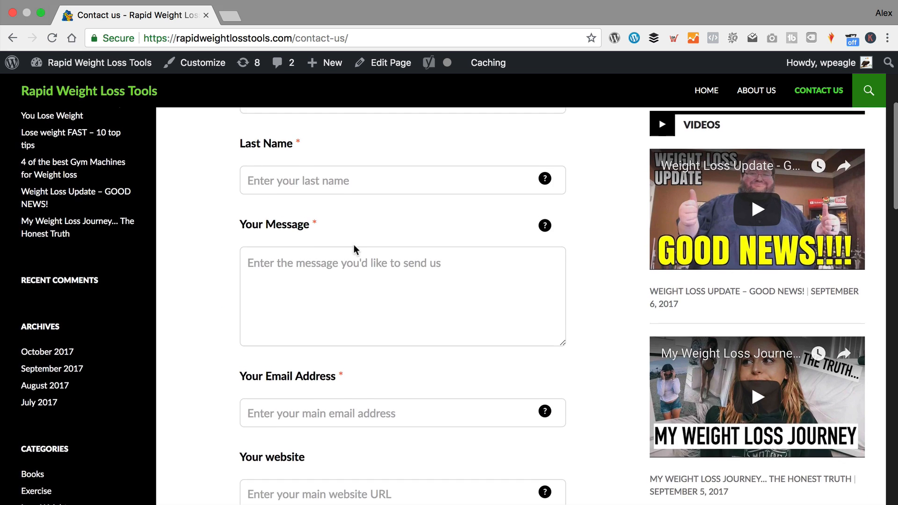
pyautogui.scroll(3, 322, 178)
# - Enter first and last name, the message 'This is a test', an e-mail address and website
pyautogui.click(341, 250)
pyautogui.write('W')
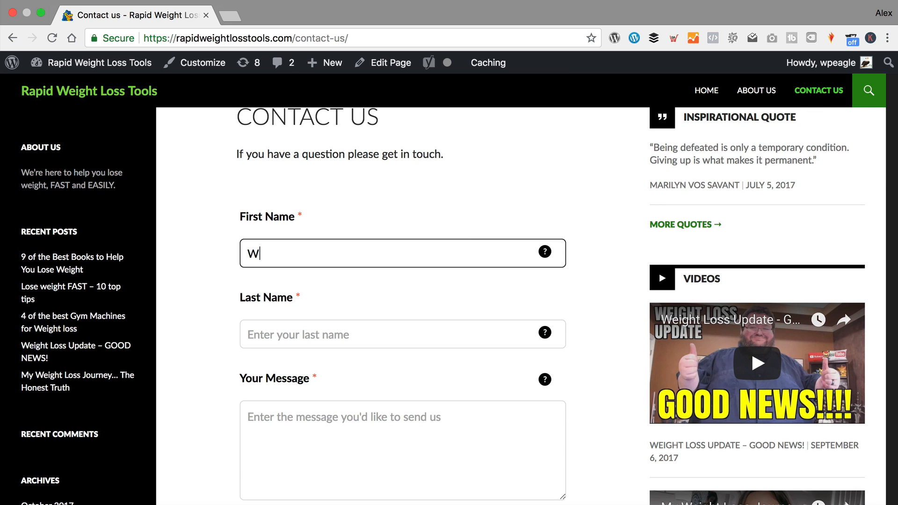
pyautogui.write('P')
pyautogui.press('Tab')
pyautogui.write('Eagle')
pyautogui.press('Tab')
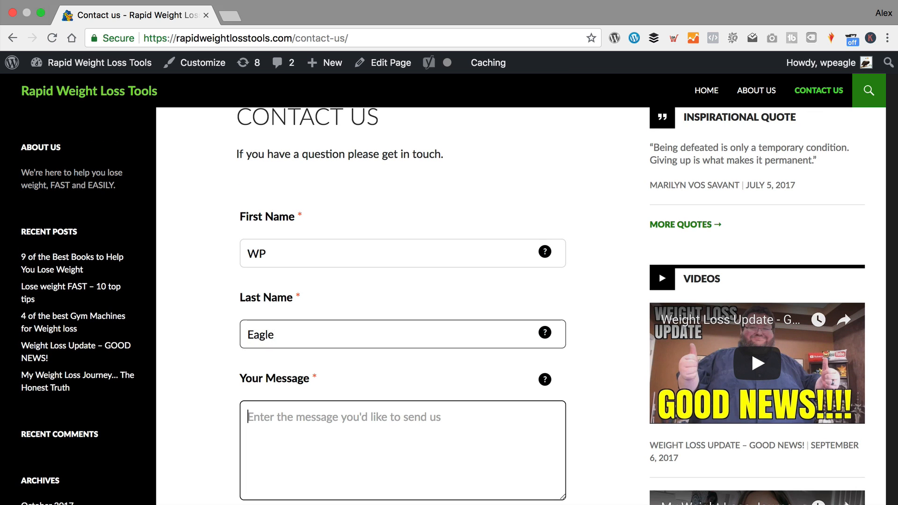
pyautogui.write('This is a test')
pyautogui.press('Tab')
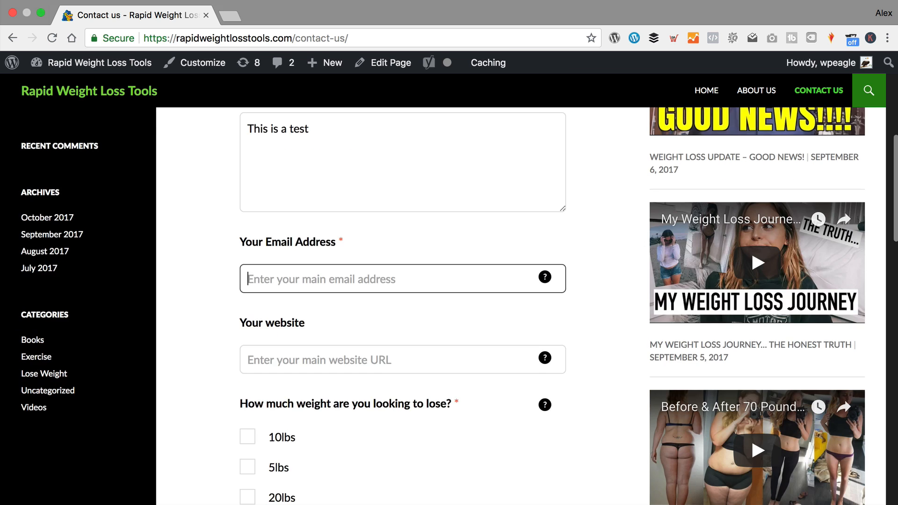
pyautogui.scroll(-1, 299, 256)
pyautogui.click(314, 254)
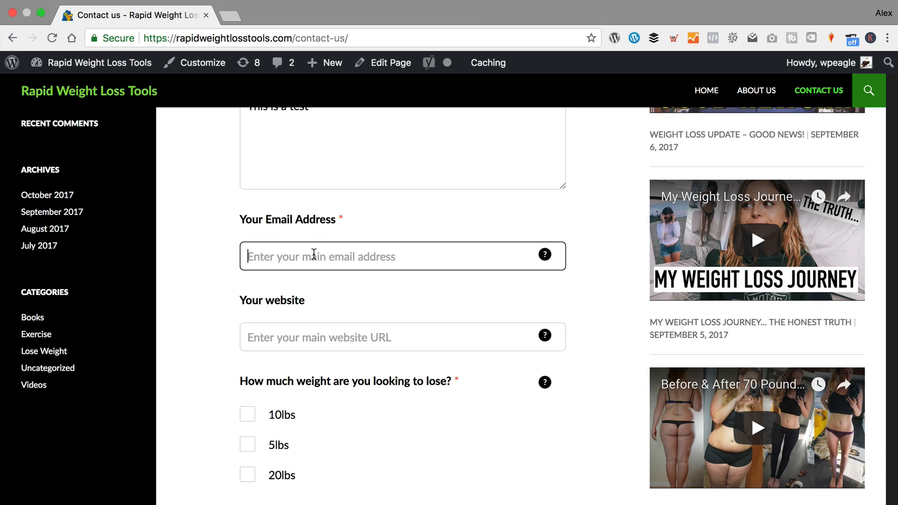
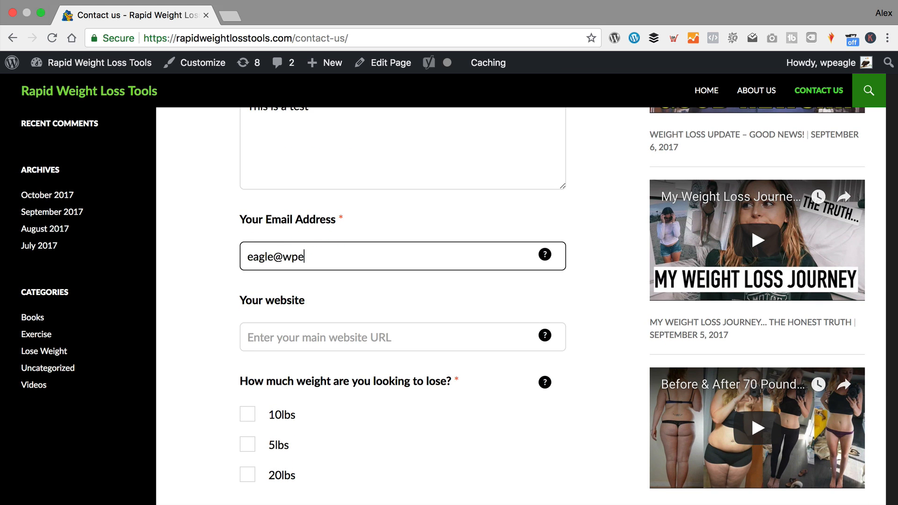
pyautogui.press('Tab')
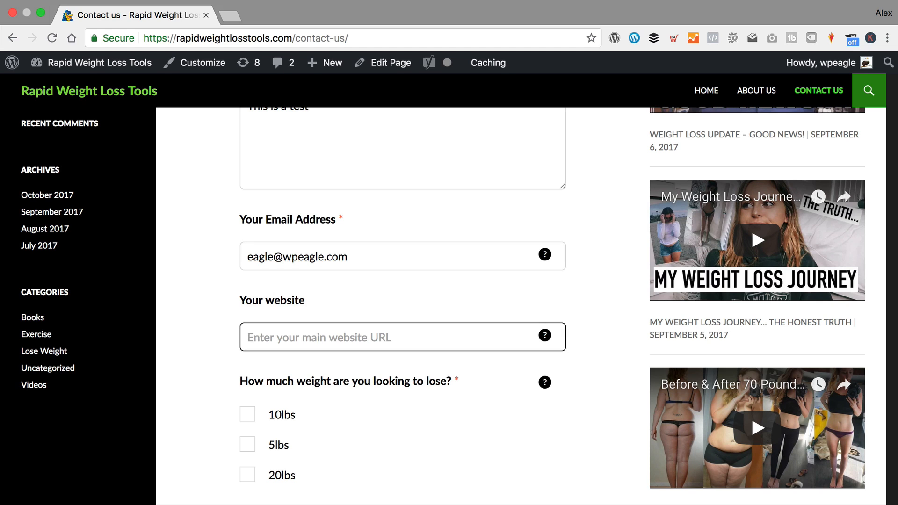
pyautogui.write('h')
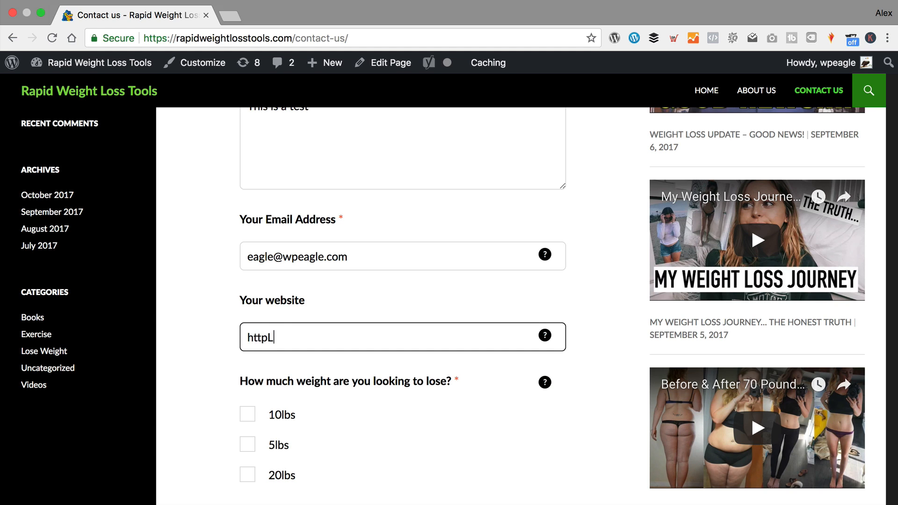
pyautogui.write('ttp://www.wpeagle.com')
# - Tick the 5lbs weight-loss goal, answer No to the diet question, and pick 120lbs current weight
pyautogui.scroll(-6, 314, 267)
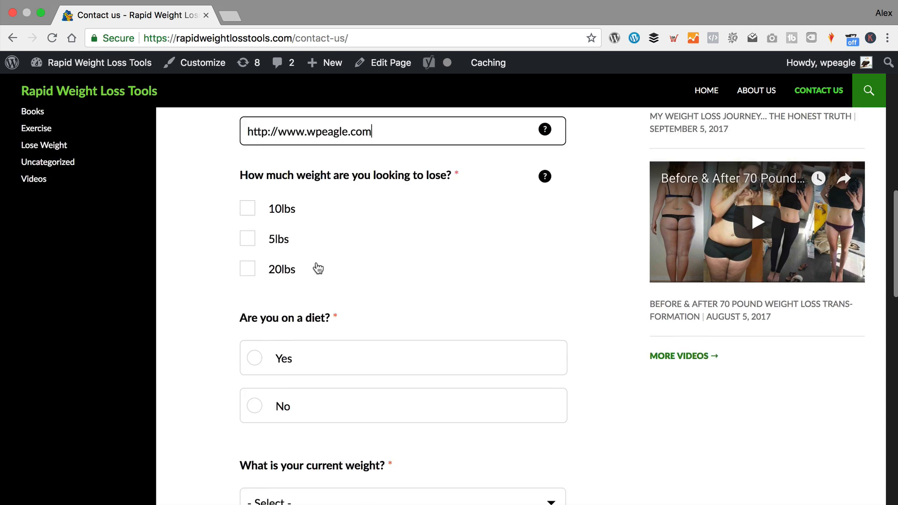
pyautogui.click(245, 153)
pyautogui.scroll(-1, 280, 169)
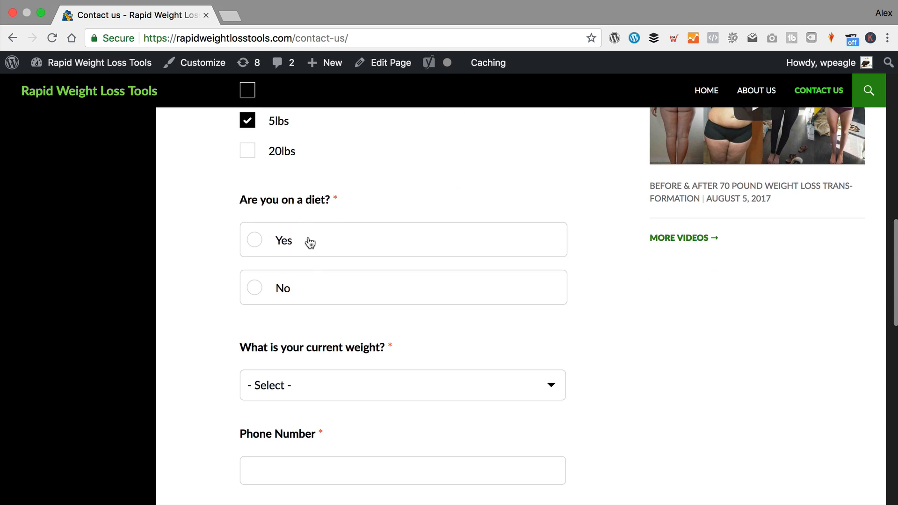
pyautogui.click(256, 287)
pyautogui.scroll(-4, 364, 270)
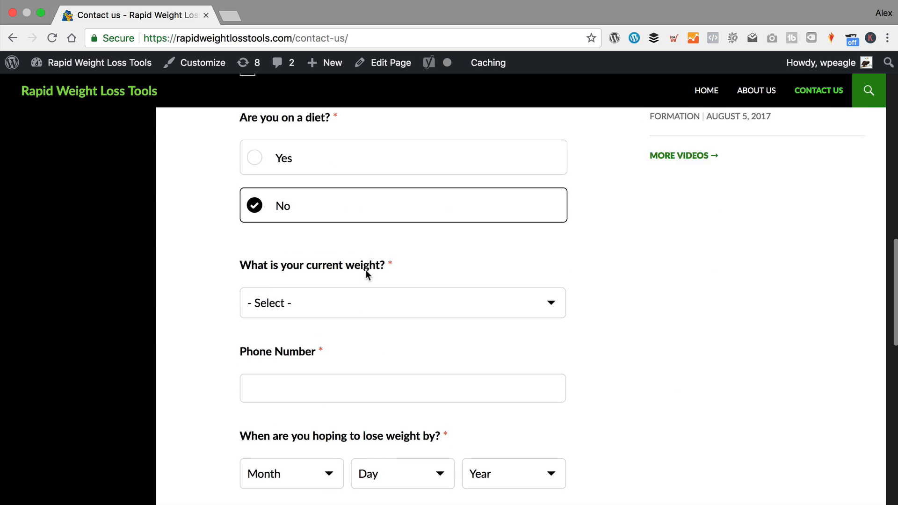
pyautogui.click(318, 287)
pyautogui.click(331, 309)
# - Enter a phone number and set the target date to February 3, 2018
pyautogui.scroll(-4, 423, 279)
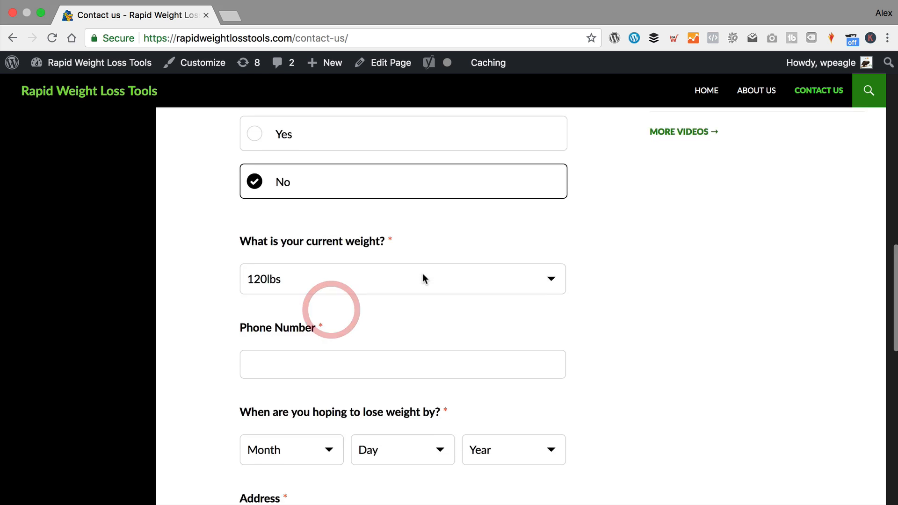
pyautogui.click(301, 255)
pyautogui.write('01234123456')
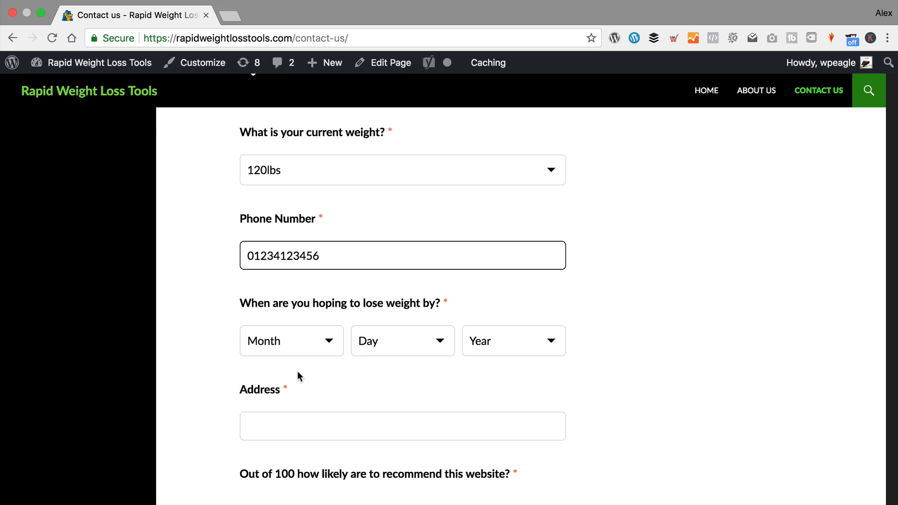
pyautogui.click(335, 344)
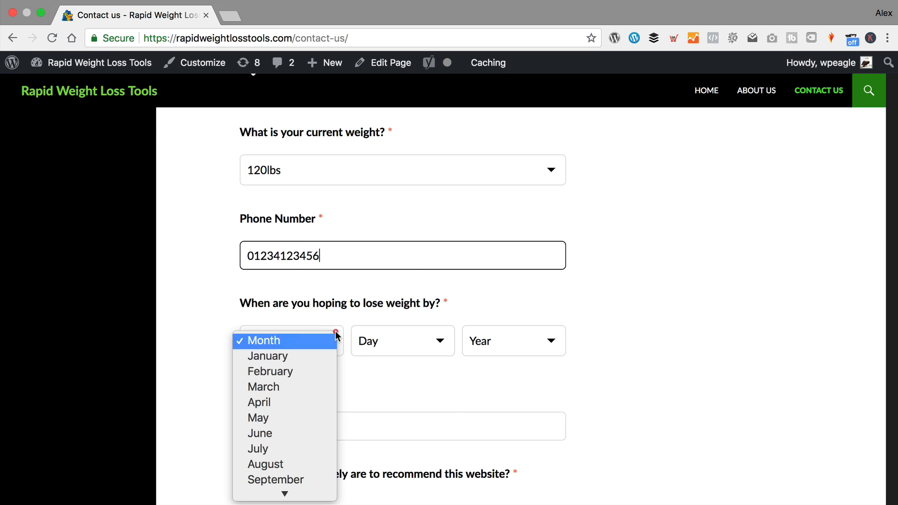
pyautogui.click(297, 373)
pyautogui.click(419, 343)
pyautogui.click(411, 386)
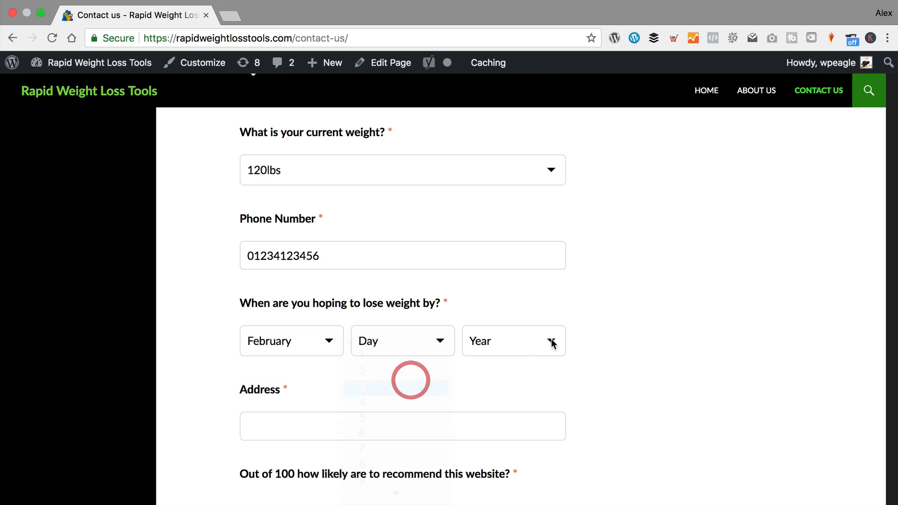
pyautogui.click(551, 343)
pyautogui.scroll(-5, 521, 435)
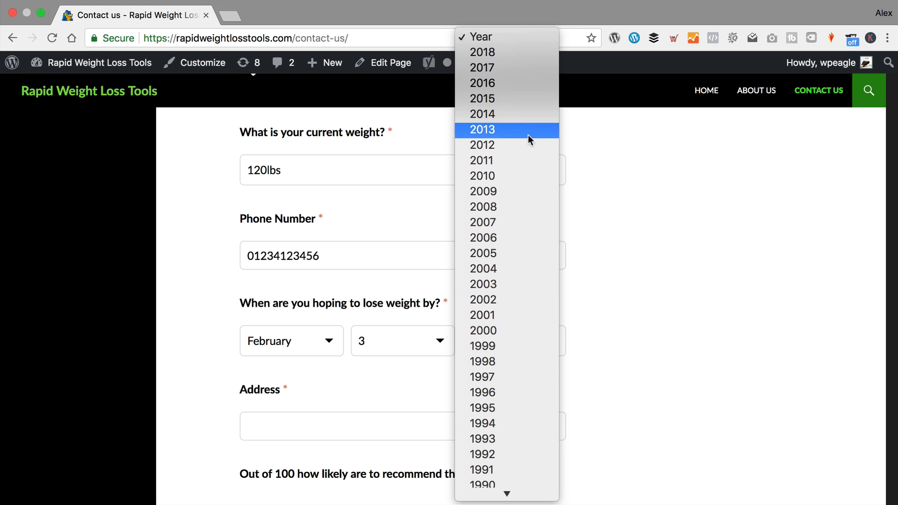
pyautogui.click(495, 52)
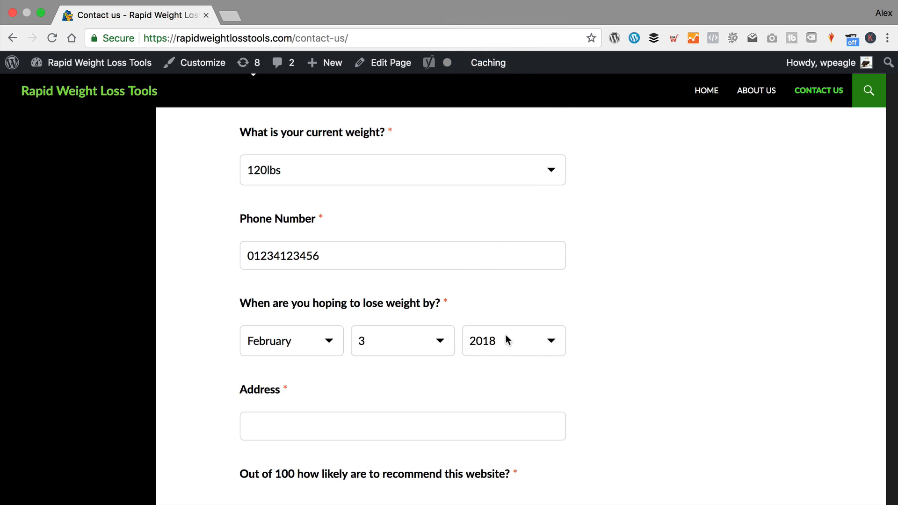
pyautogui.click(509, 341)
pyautogui.click(641, 337)
# - Enter the address, drag the recommend slider to 100, accept the terms, and submit
pyautogui.scroll(-3, 477, 351)
pyautogui.click(311, 339)
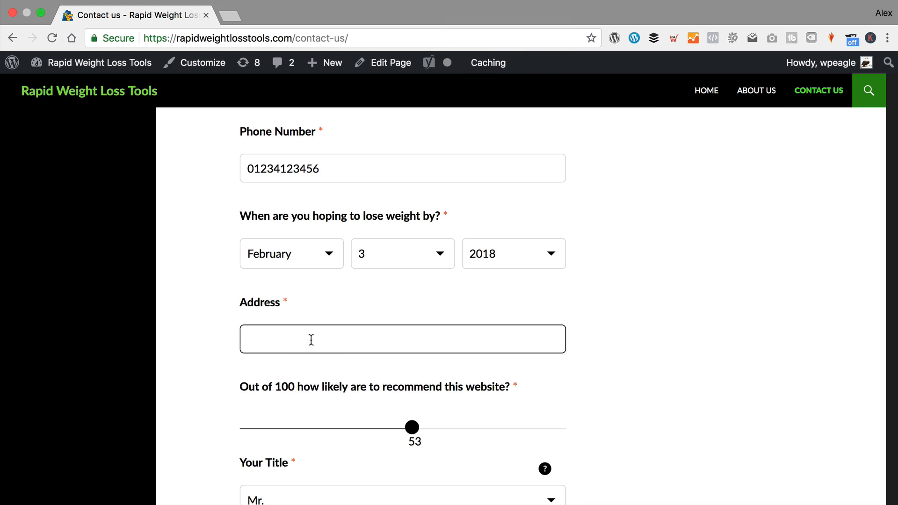
pyautogui.write('40 The Street')
pyautogui.press('Tab')
pyautogui.scroll(-8, 377, 337)
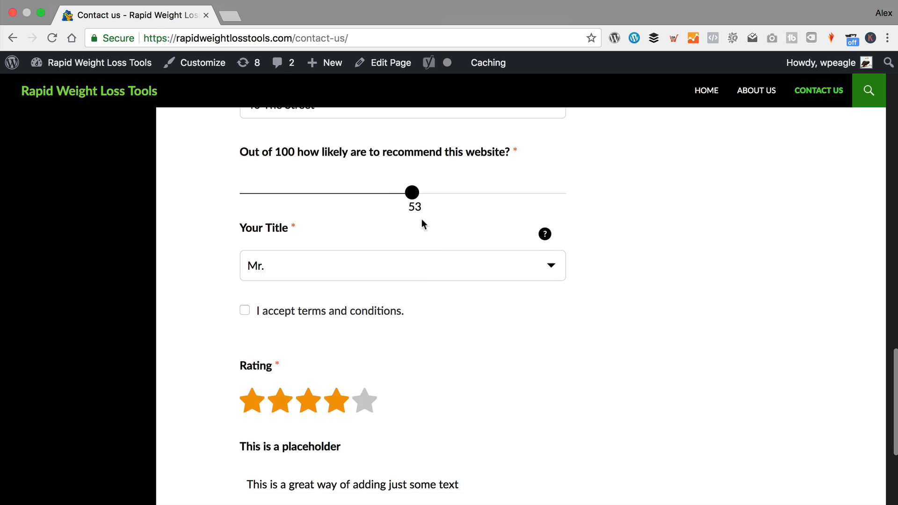
pyautogui.moveTo(411, 194); pyautogui.dragTo(706, 198)
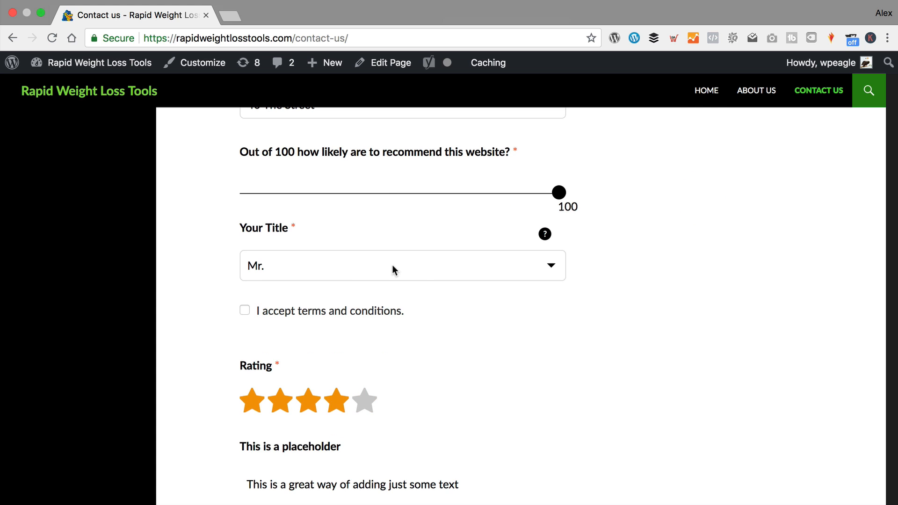
pyautogui.click(244, 310)
pyautogui.scroll(-5, 427, 373)
pyautogui.click(295, 341)
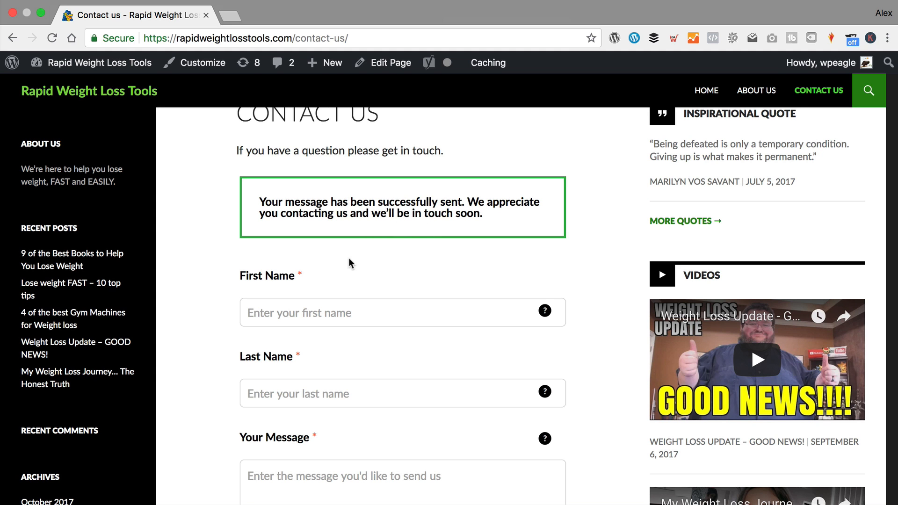
pyautogui.scroll(-2, 350, 262)
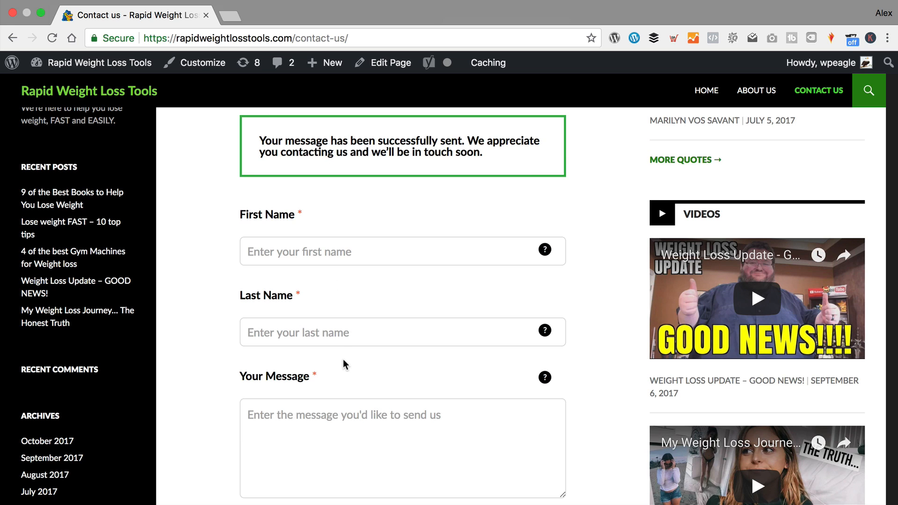
# - Return to the admin dashboard and open HappyForms Responses
pyautogui.moveTo(94, 63)
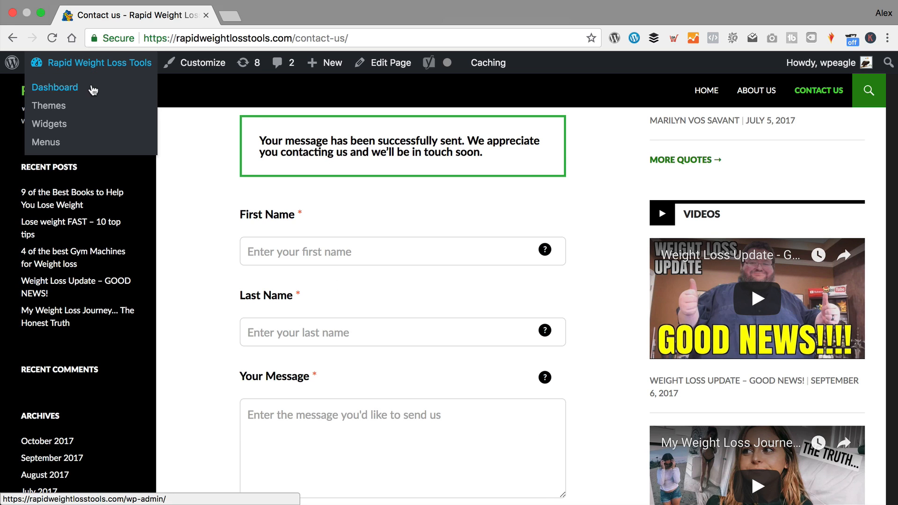
pyautogui.click(93, 89)
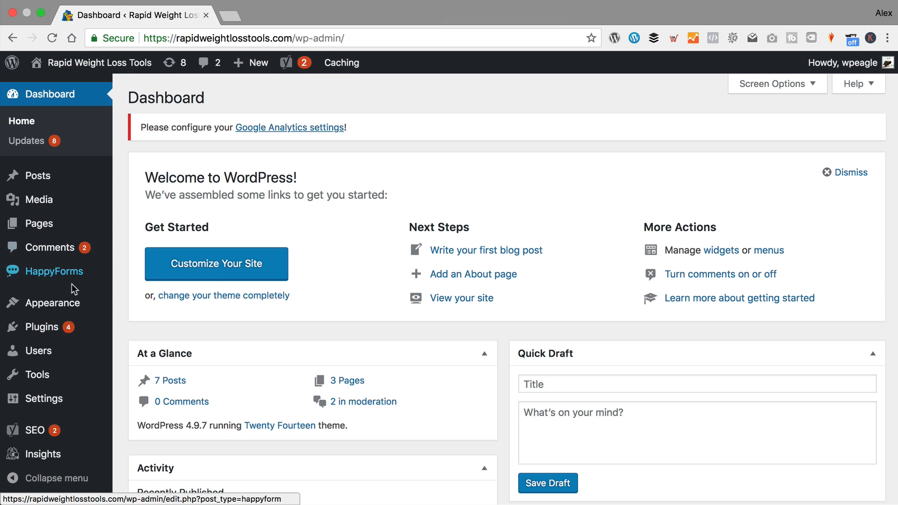
pyautogui.moveTo(75, 278)
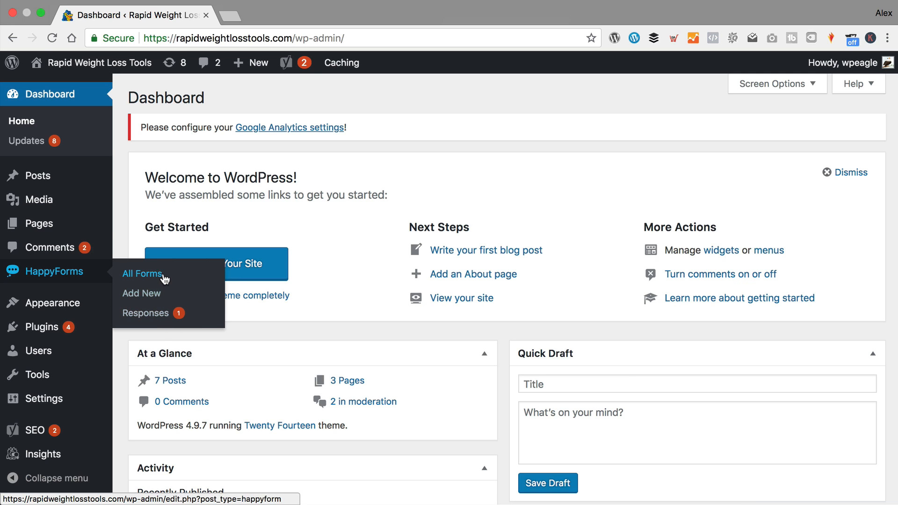
pyautogui.click(154, 316)
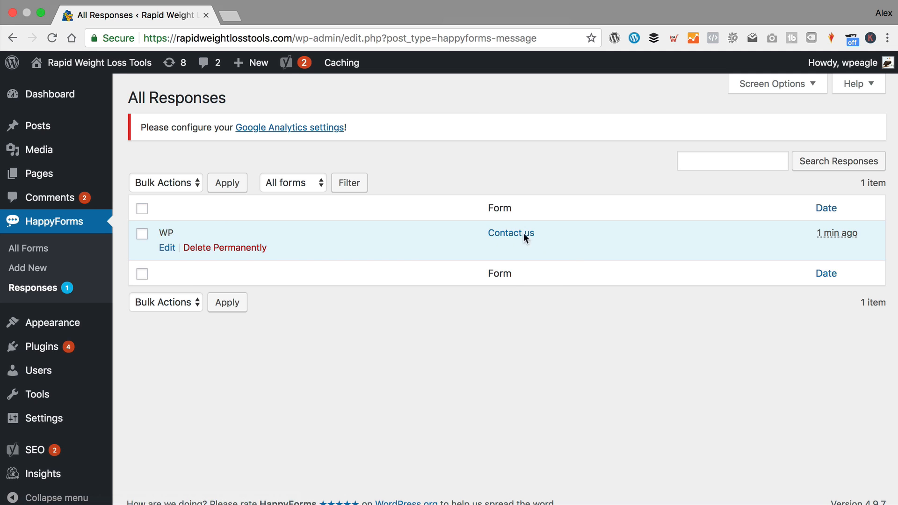
# - Review the submitted response #95's answers, then go to HappyForms All Forms
pyautogui.click(460, 163)
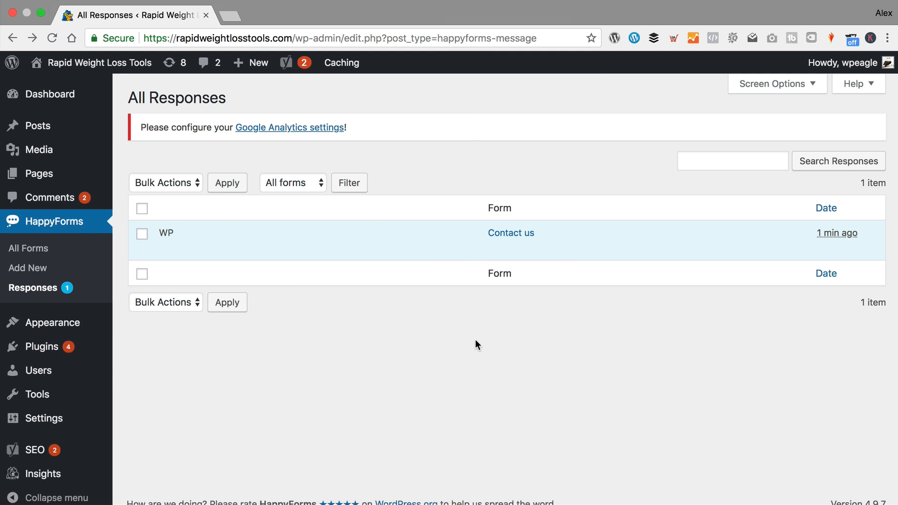
pyautogui.moveTo(380, 241)
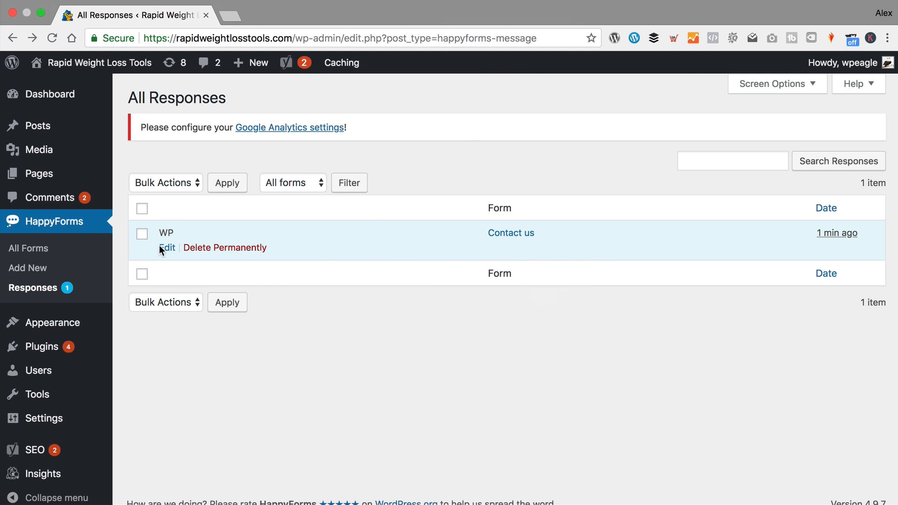
pyautogui.click(170, 250)
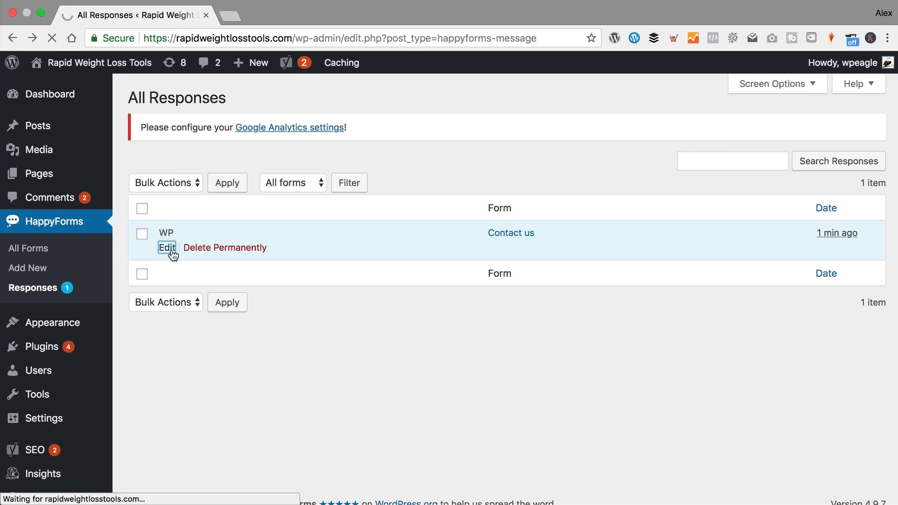
pyautogui.scroll(-10, 363, 183)
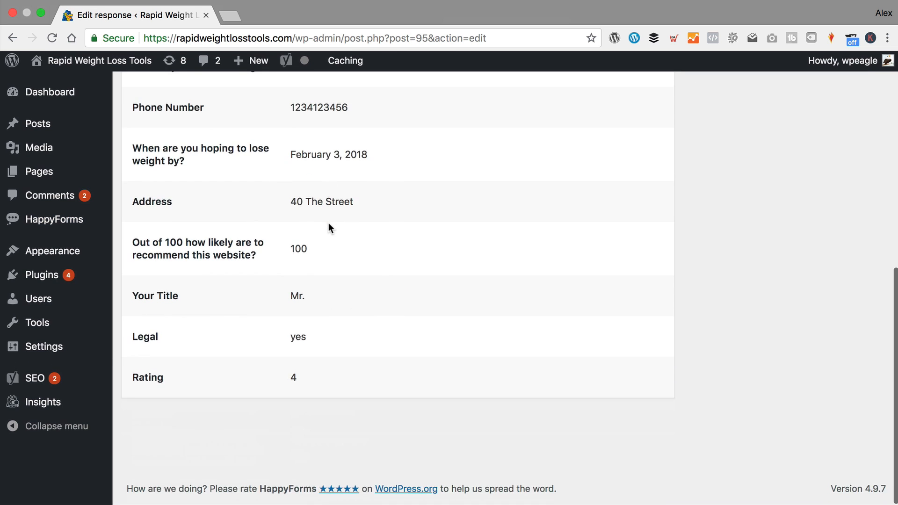
pyautogui.scroll(10, 328, 224)
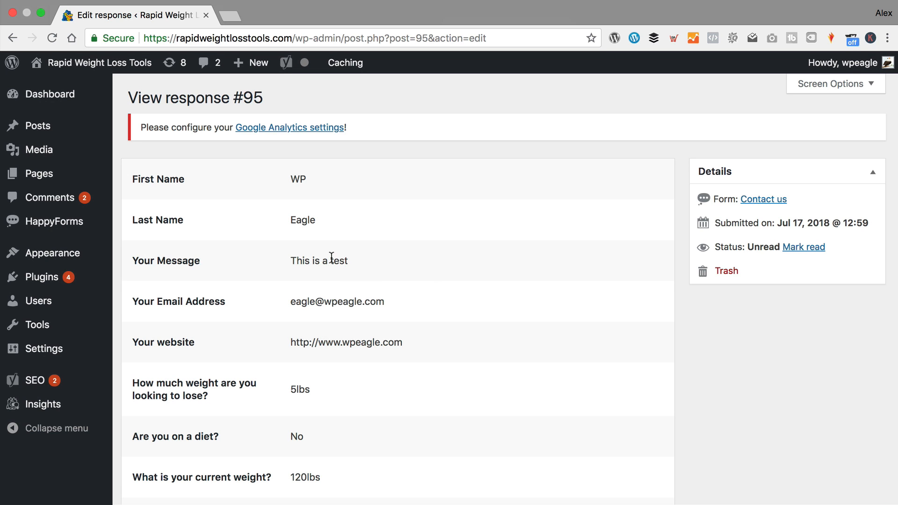
pyautogui.moveTo(108, 224)
pyautogui.click(145, 226)
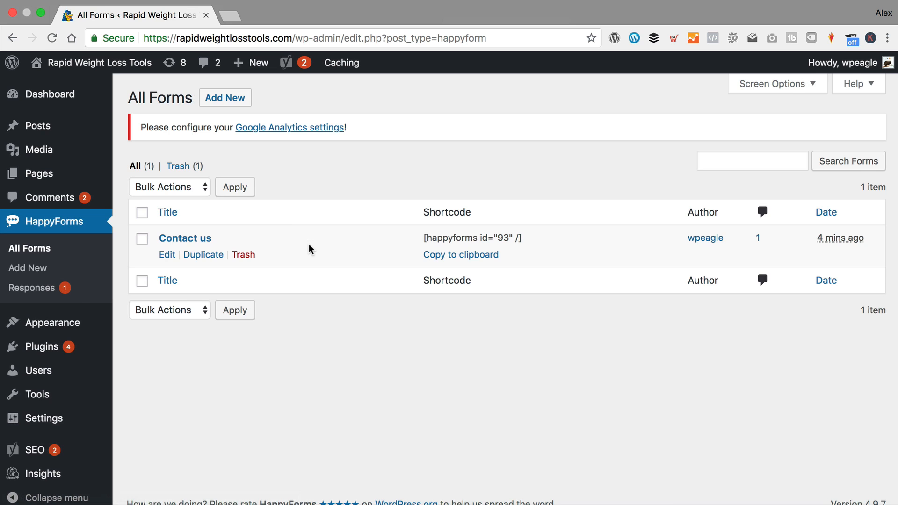
# - Drag Your Title to the top of the Contact us form builder, save, and visit the site
pyautogui.click(166, 255)
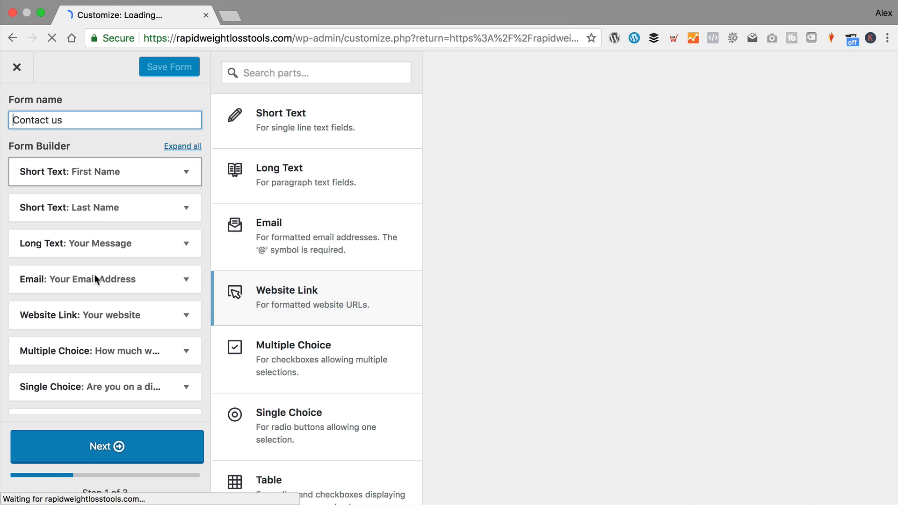
pyautogui.scroll(-3, 97, 271)
pyautogui.scroll(-8, 97, 270)
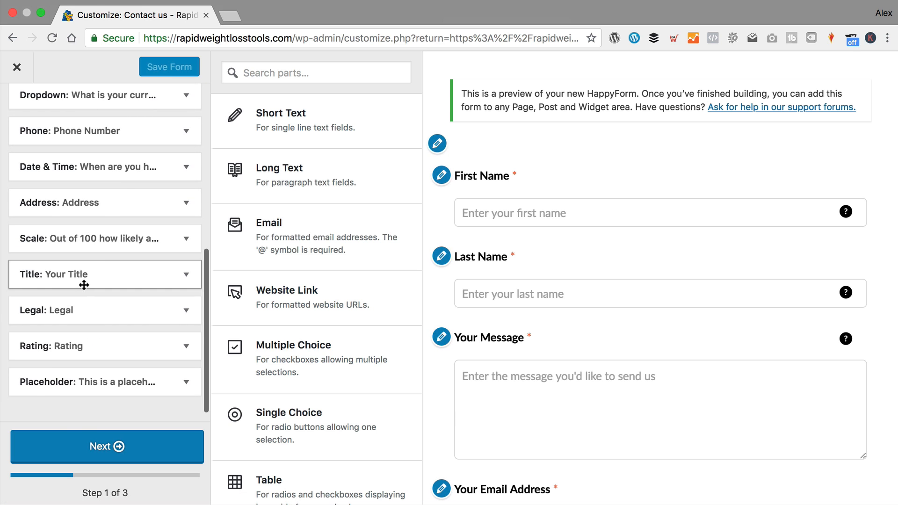
pyautogui.moveTo(84, 285); pyautogui.dragTo(77, 186)
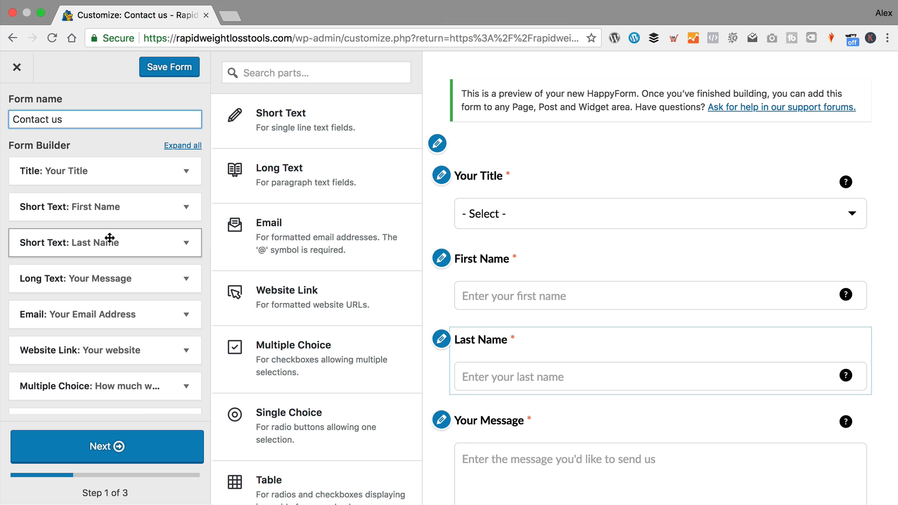
pyautogui.scroll(-10, 110, 238)
pyautogui.click(177, 68)
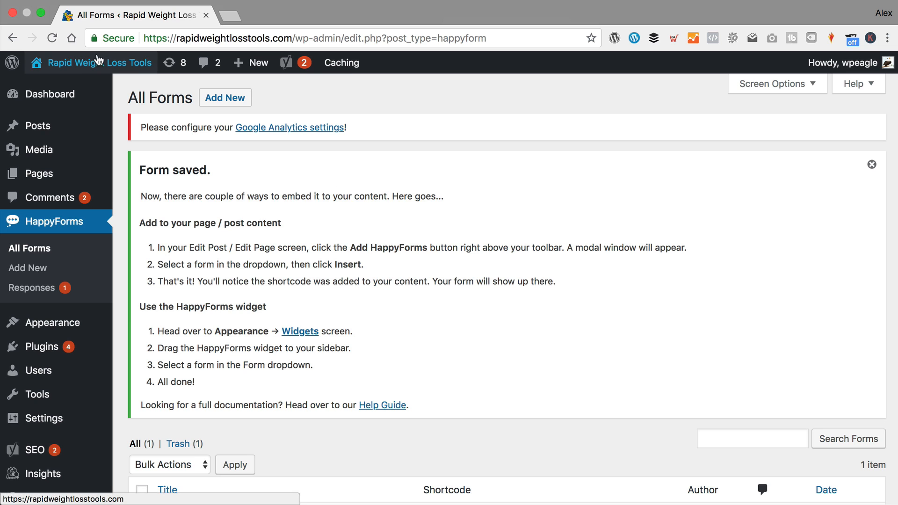
pyautogui.moveTo(96, 62)
pyautogui.click(91, 84)
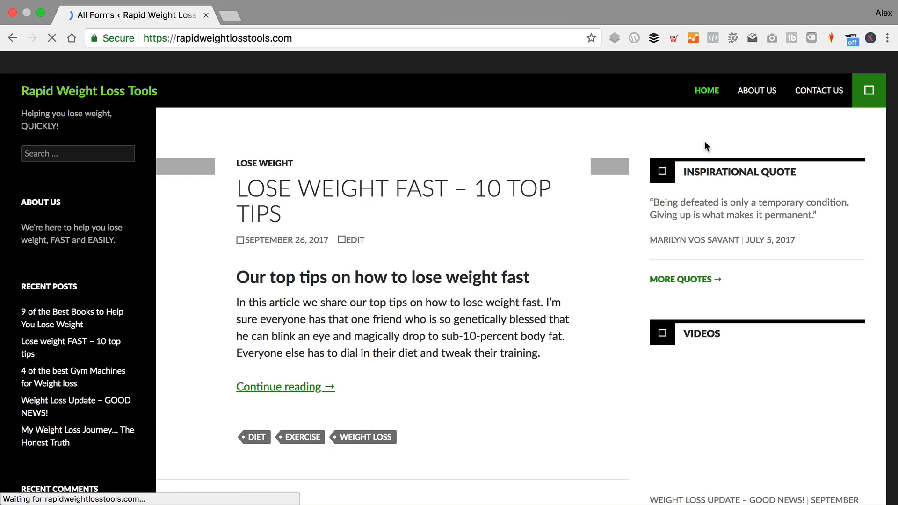
# - Open the Contact Us page to check Your Title is now the first field
pyautogui.click(848, 95)
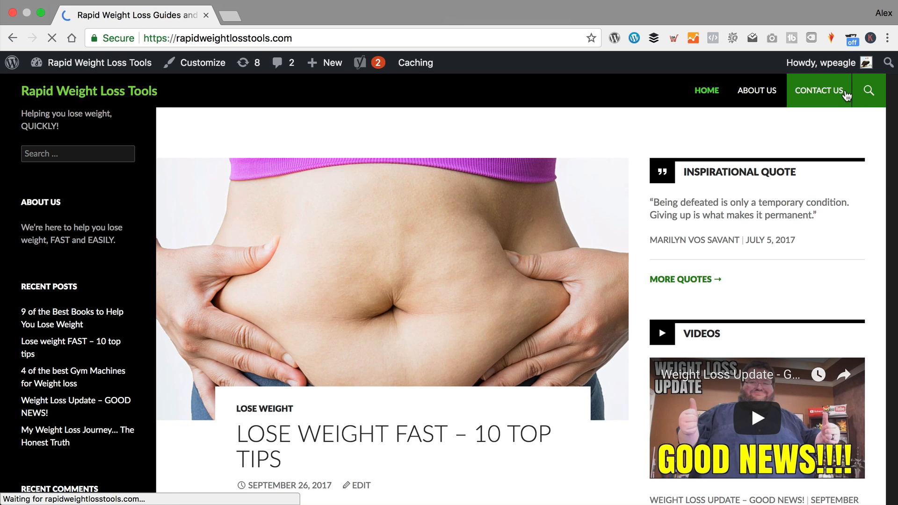
pyautogui.moveTo(544, 280)
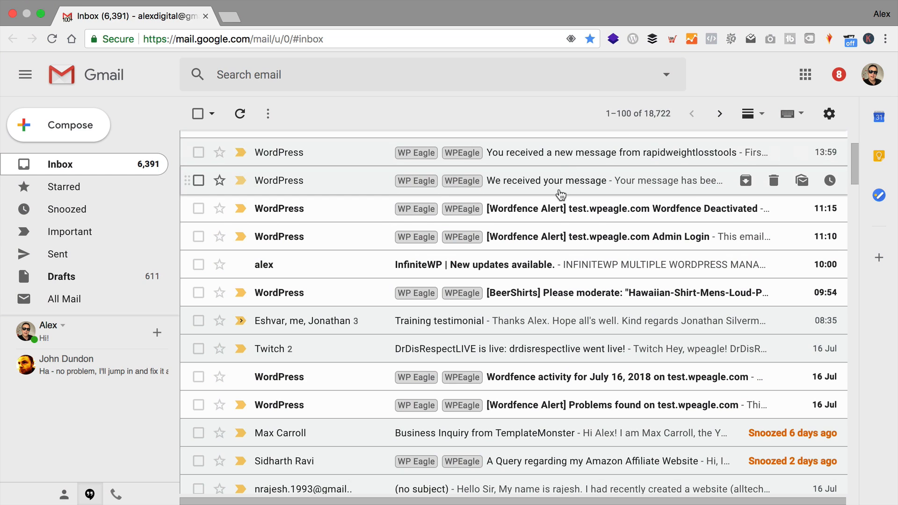
# - Read the 'We received your message' e-mail, then review the new-message notification's submitted answers
pyautogui.click(561, 185)
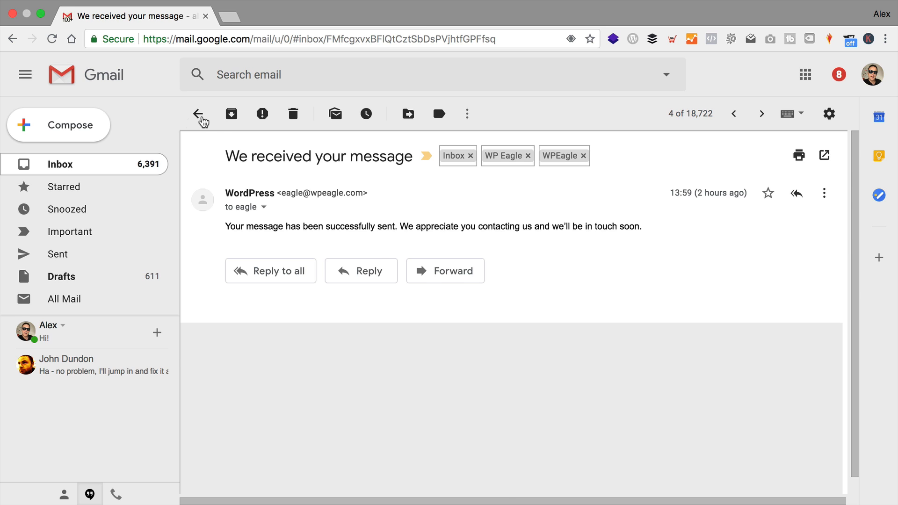
pyautogui.click(198, 114)
pyautogui.click(553, 154)
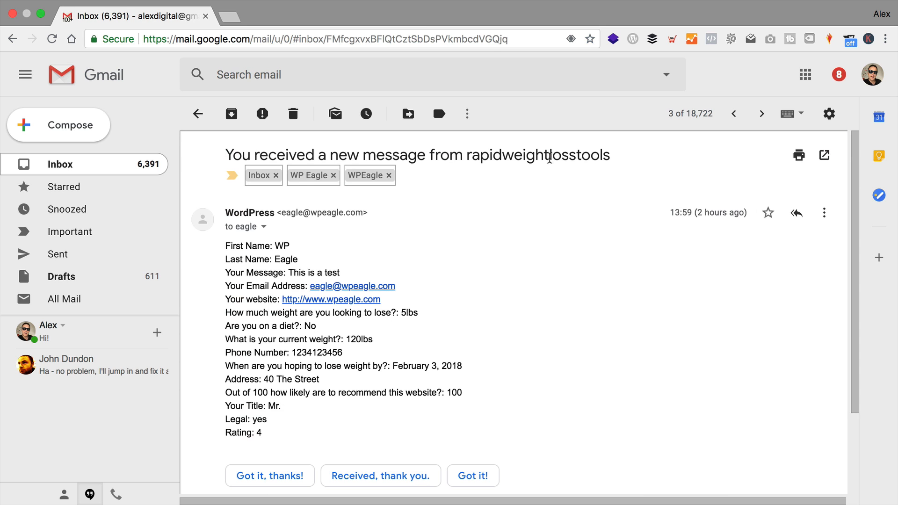
pyautogui.scroll(-1, 256, 239)
pyautogui.moveTo(286, 425); pyautogui.dragTo(228, 232)
pyautogui.click(234, 241)
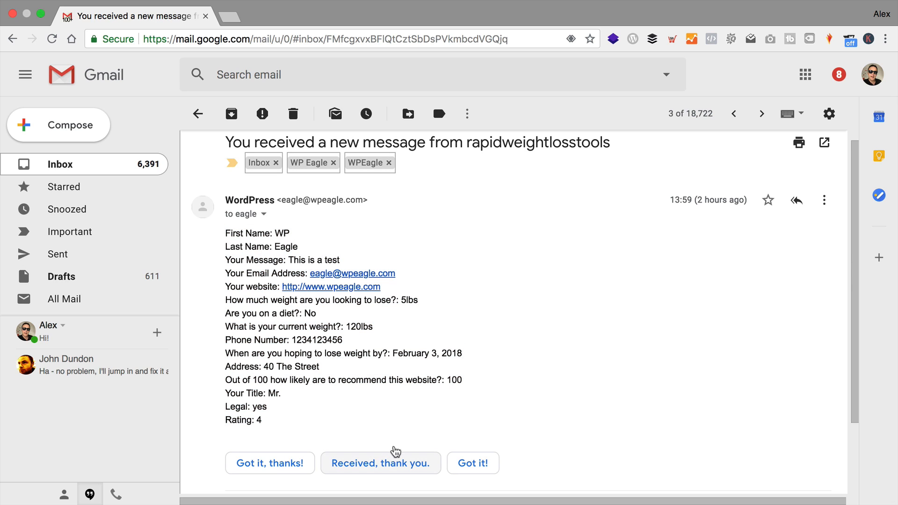